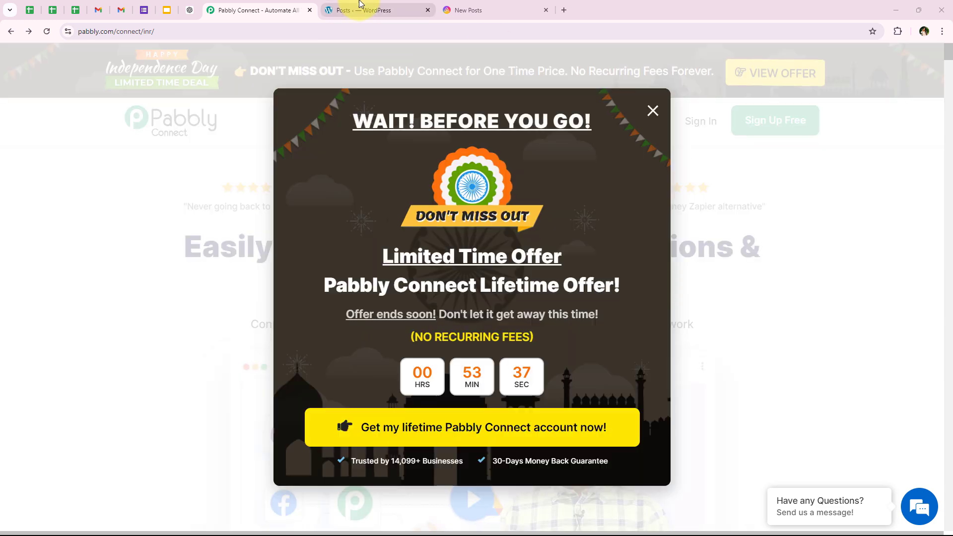
Look over the WordPress posts list and the New Posts datasheet in AITable.ai, and return to the Pabbly Connect page.
click(361, 5)
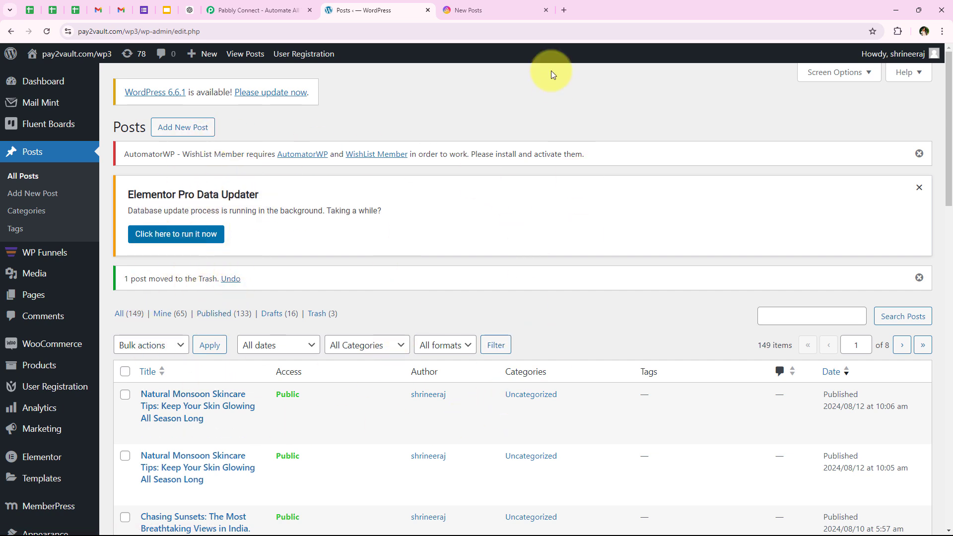
click(464, 8)
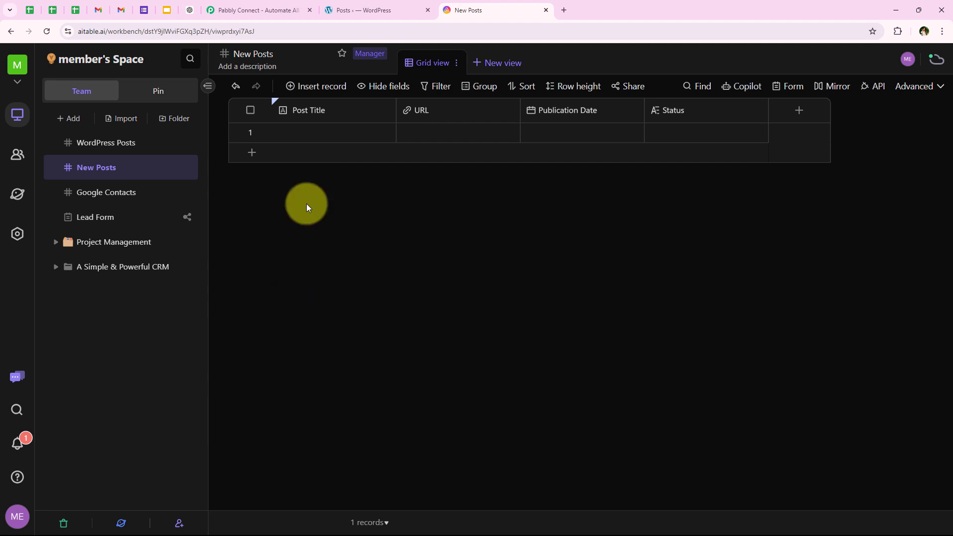
click(258, 6)
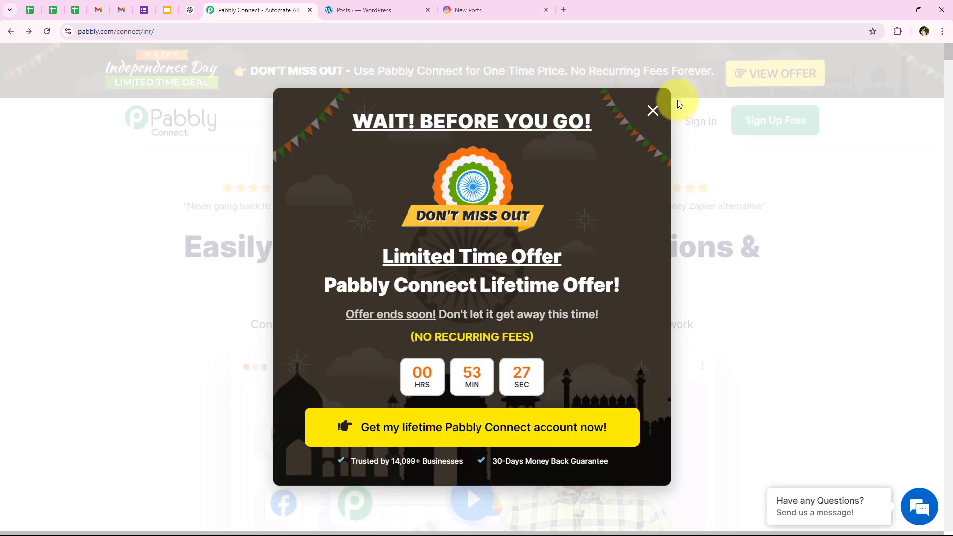
Dismiss the limited-time offer pop-up on the Pabbly Connect page and sign in to the existing account.
click(652, 110)
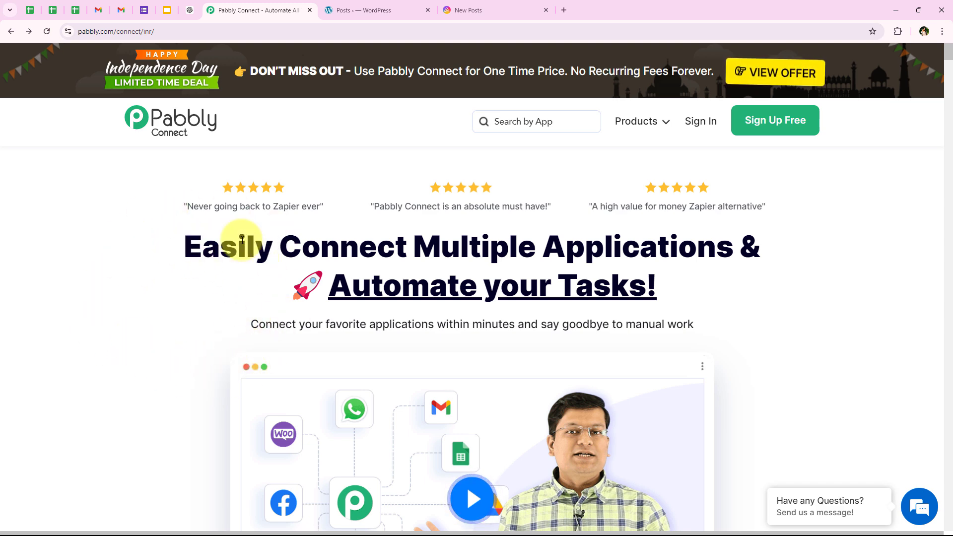
click(199, 36)
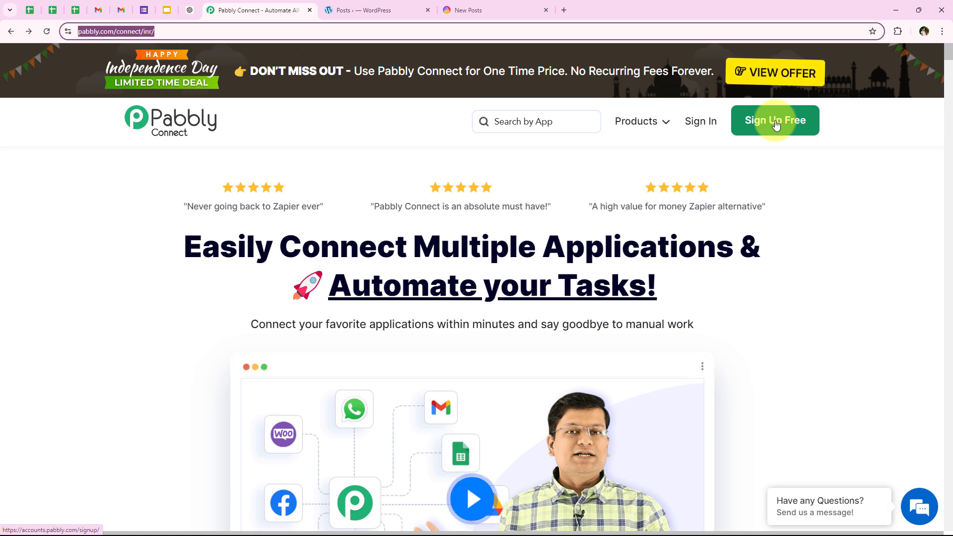
click(610, 125)
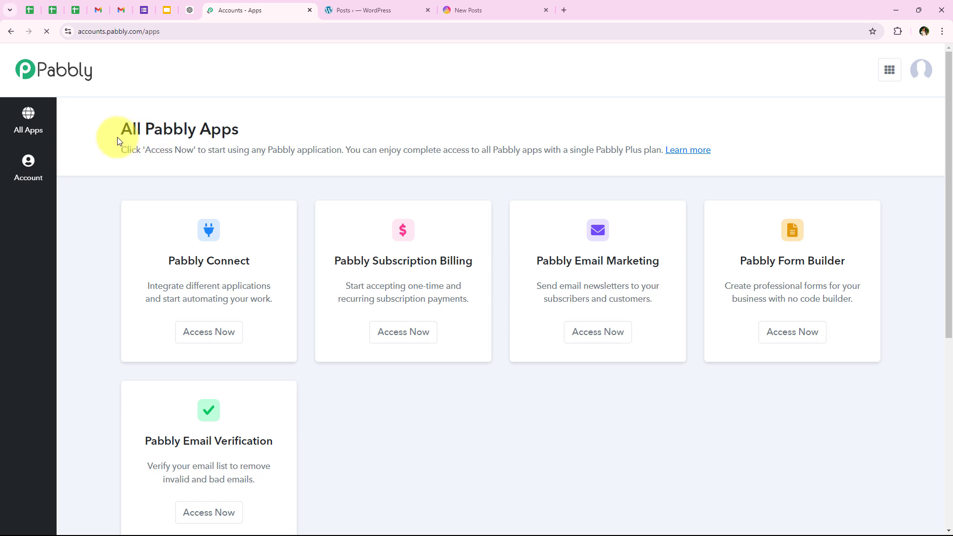
Access Pabbly Connect from the All Pabbly Apps page to reach its dashboard.
drag(117, 137, 254, 135)
scroll(311, 352, down, 1)
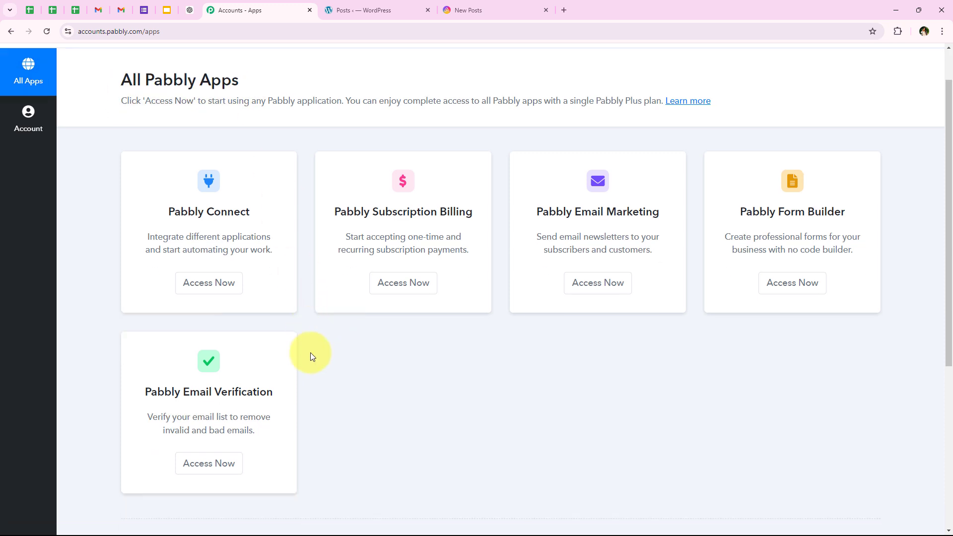
scroll(312, 371, up, 1)
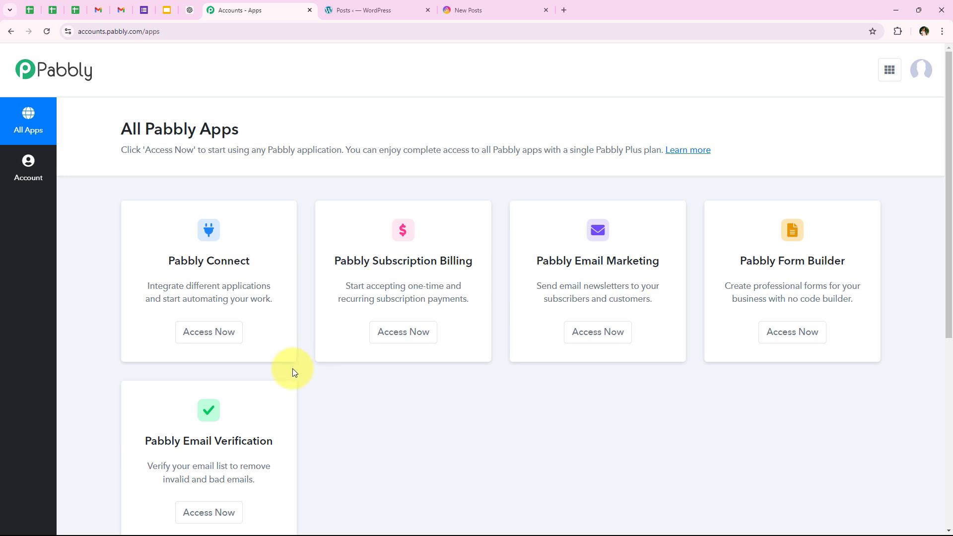
drag(166, 269, 273, 276)
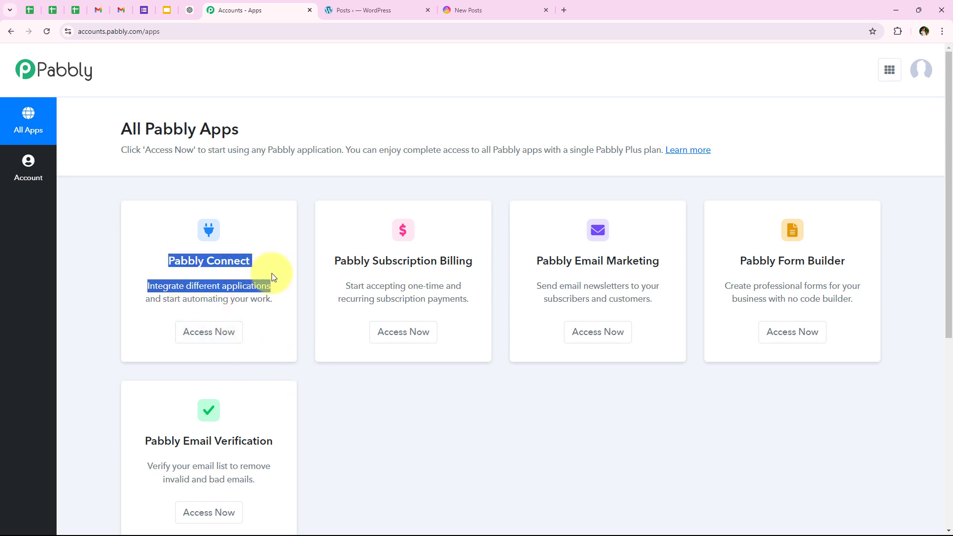
click(218, 342)
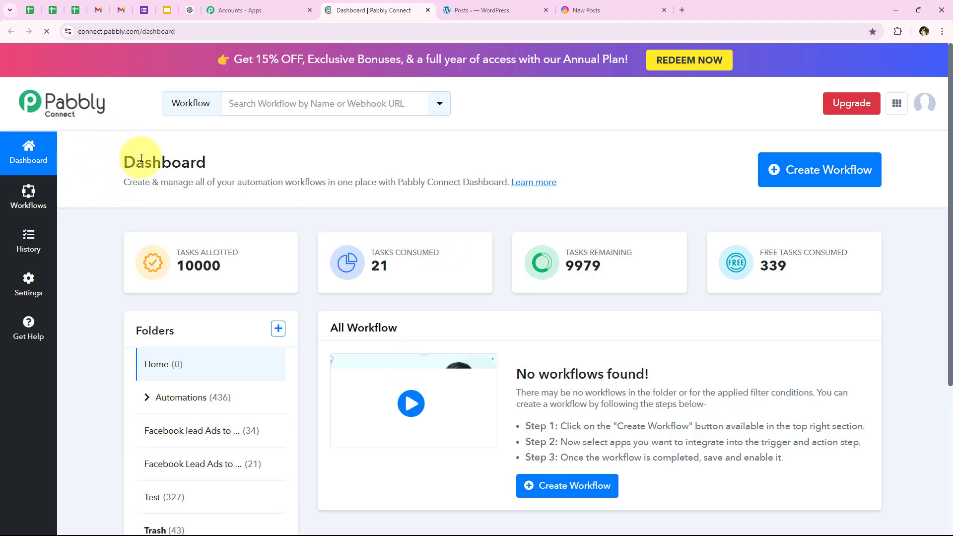
double_click(142, 158)
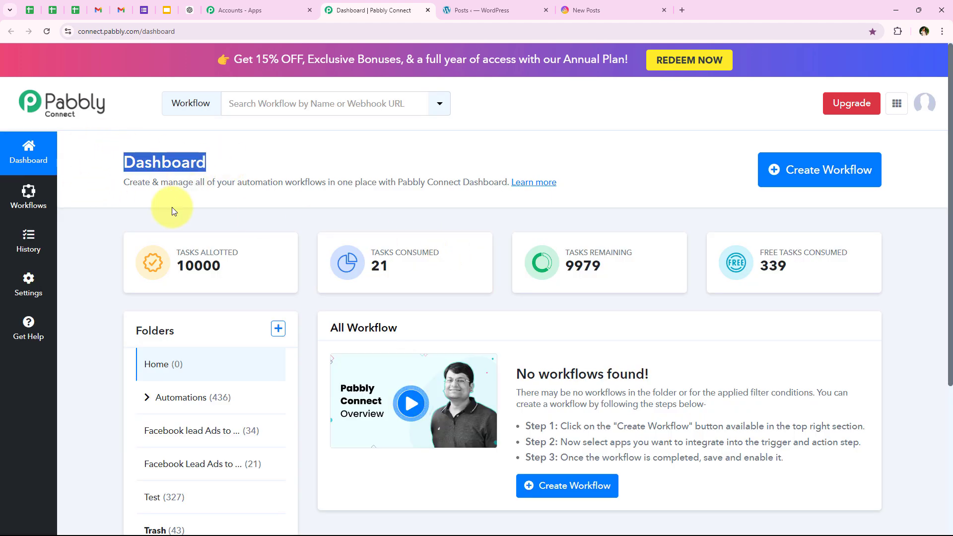
Create a workflow named "How to Create AITable.ai Record for New WordPress Posts" in the Automations folder.
click(800, 172)
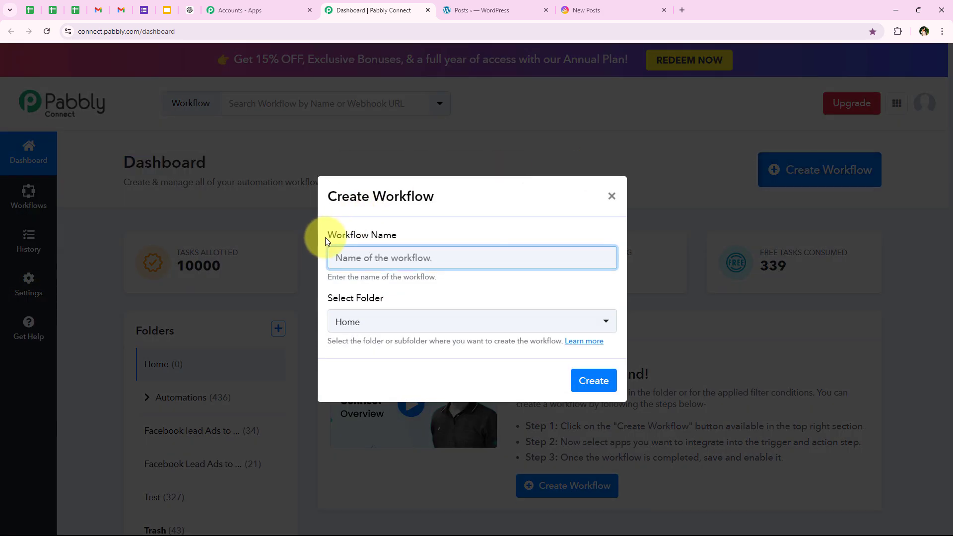
drag(330, 238, 425, 240)
drag(326, 299, 356, 302)
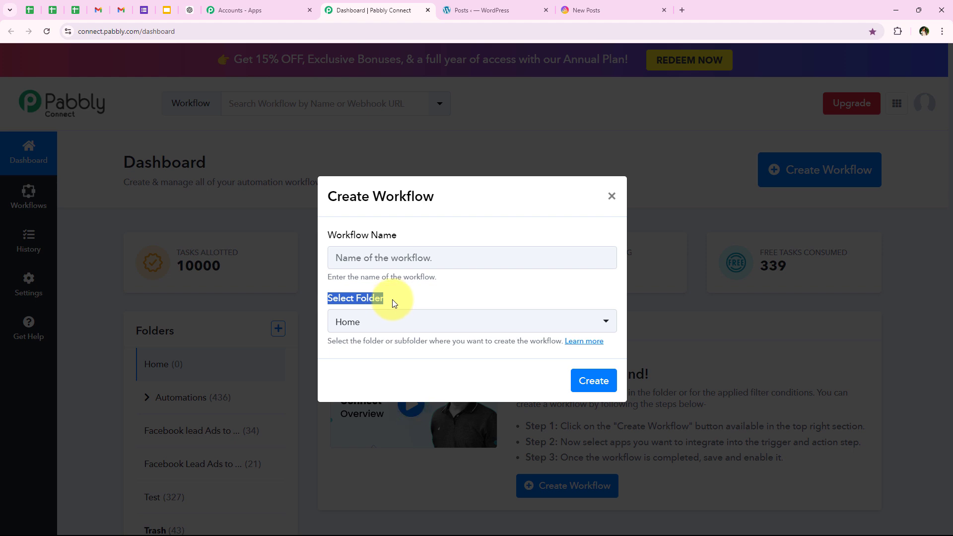
click(342, 320)
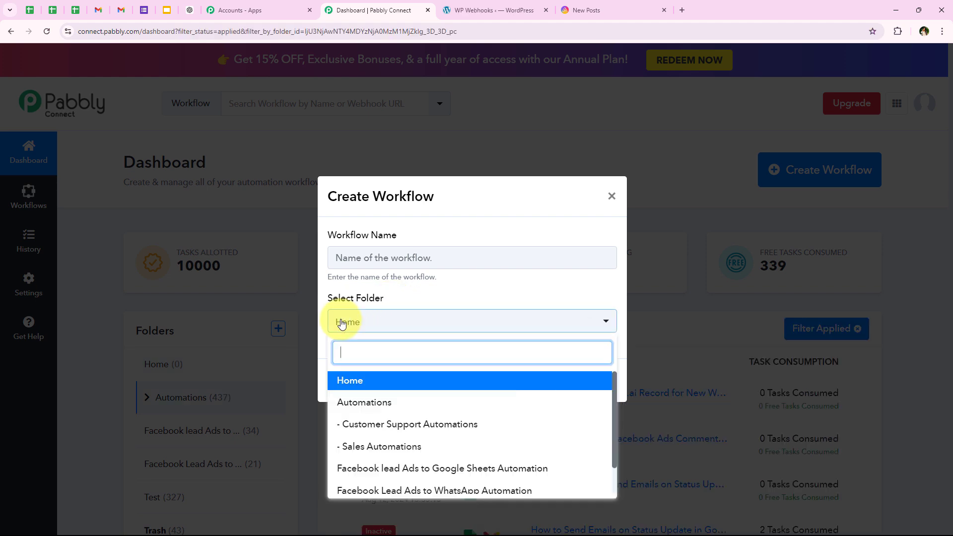
click(395, 402)
click(393, 250)
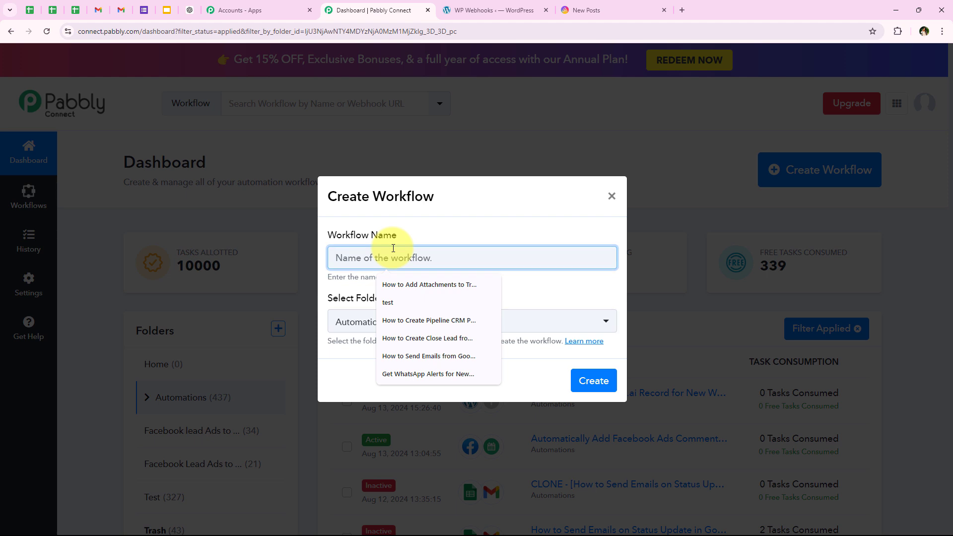
text(How to Create AITable.ai Record for New WordPress Posts)
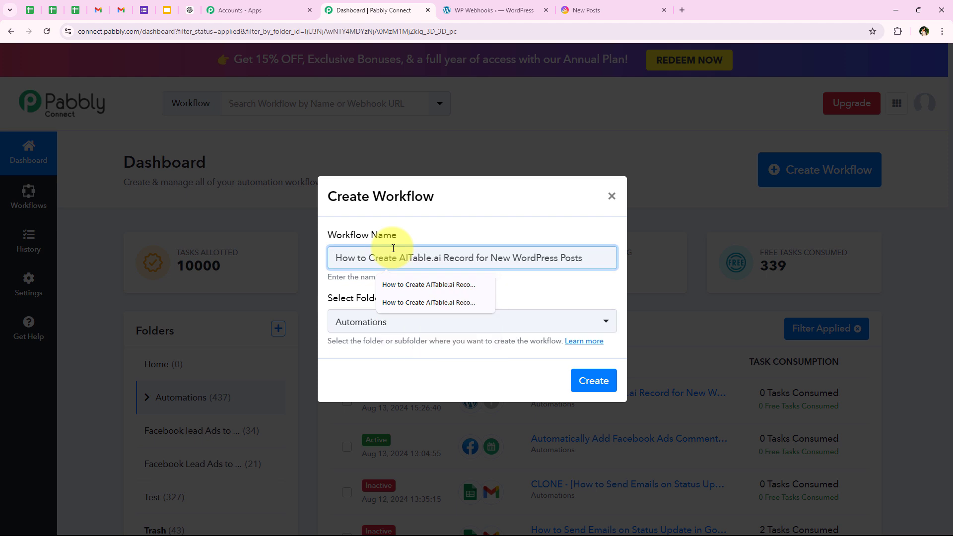
click(410, 240)
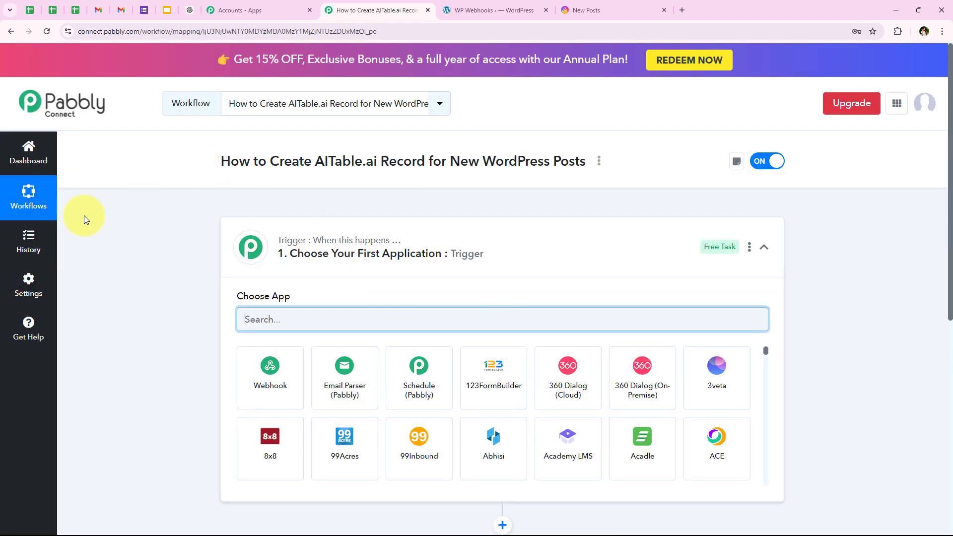
Set the workflow's trigger application to WordPress with the trigger event New Post Published.
click(252, 253)
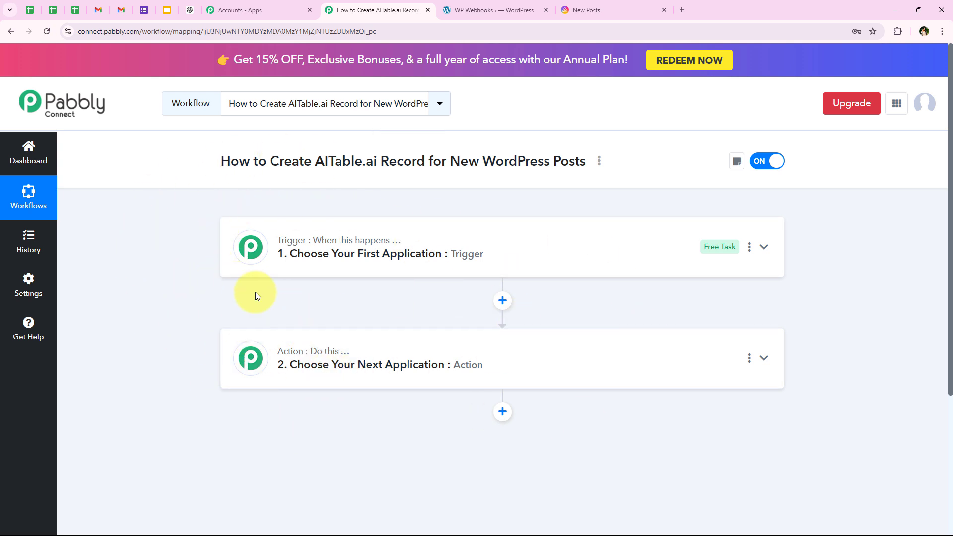
click(319, 257)
click(348, 318)
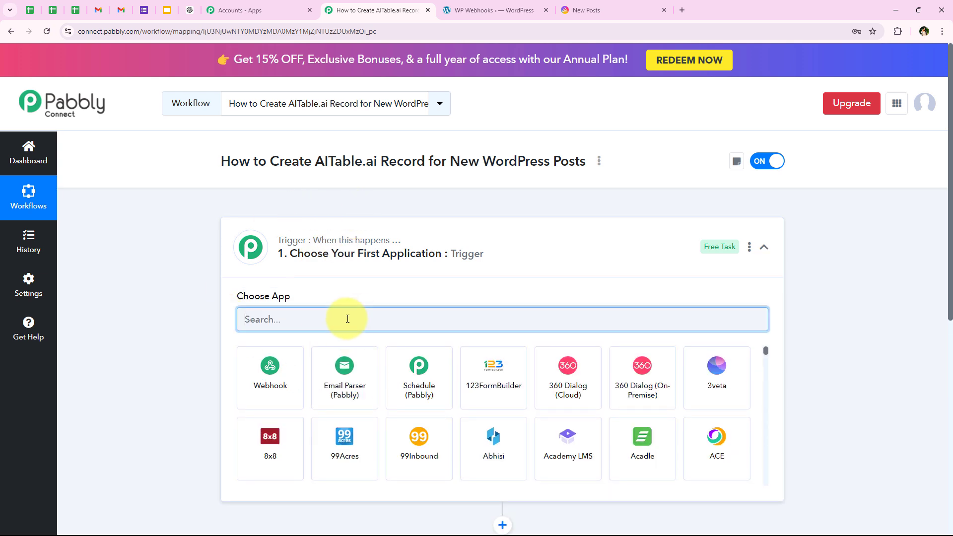
text(WordPress)
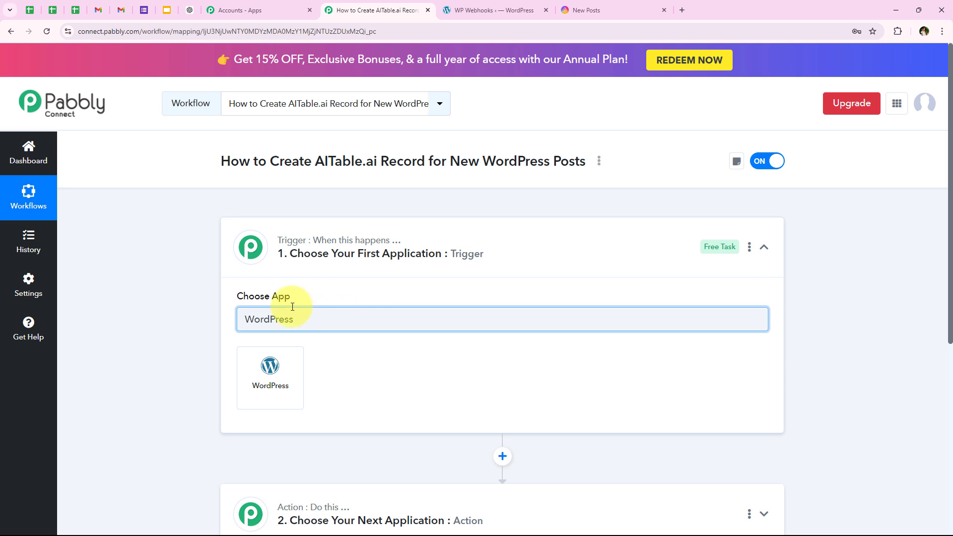
click(270, 367)
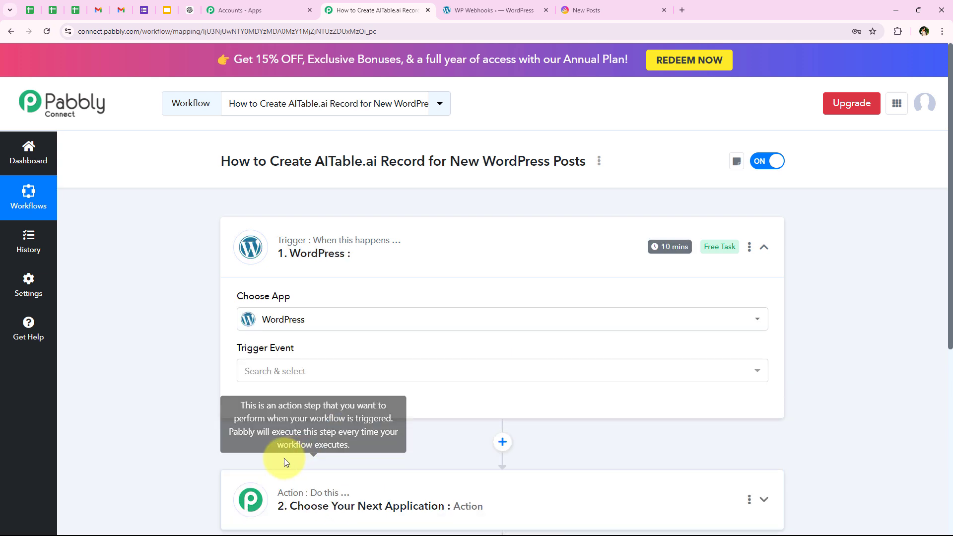
drag(224, 349, 297, 349)
click(301, 370)
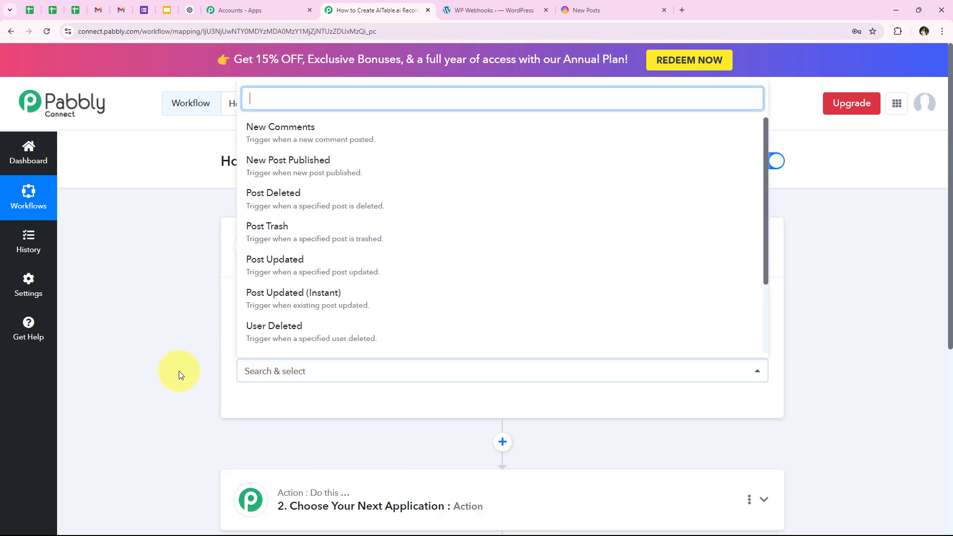
click(277, 174)
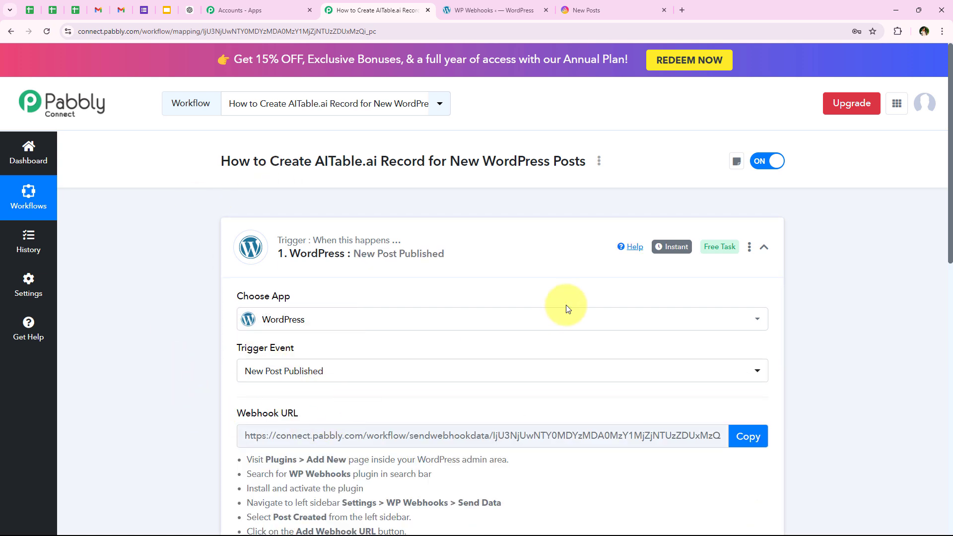
Copy the WordPress trigger's webhook URL and read through the WP Webhooks setup instructions below it.
scroll(560, 310, down, 4)
drag(238, 214, 300, 214)
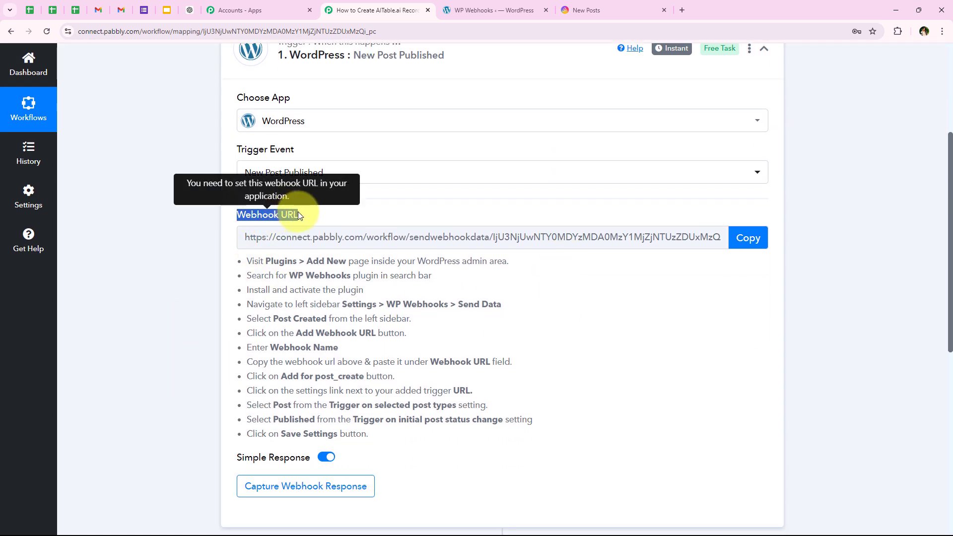
click(359, 330)
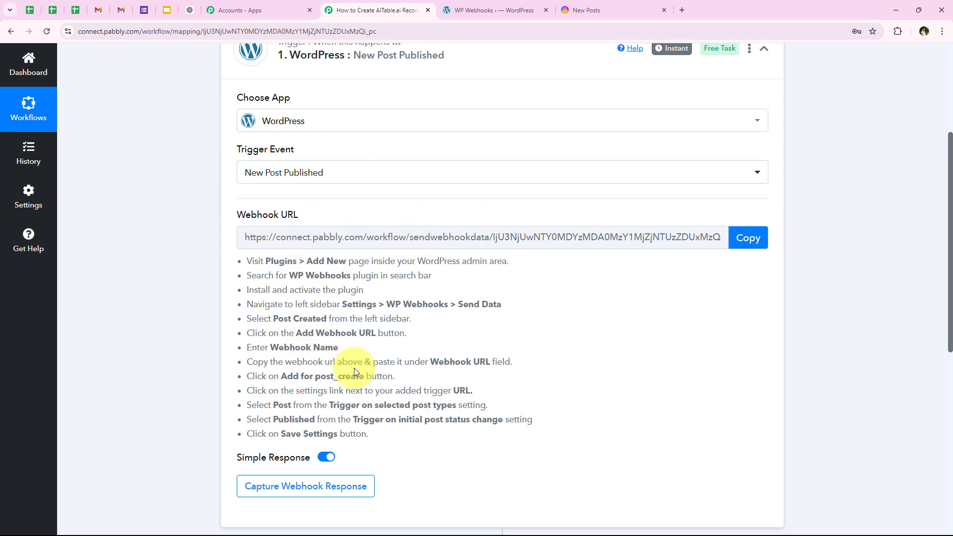
scroll(353, 368, up, 2)
scroll(389, 218, down, 3)
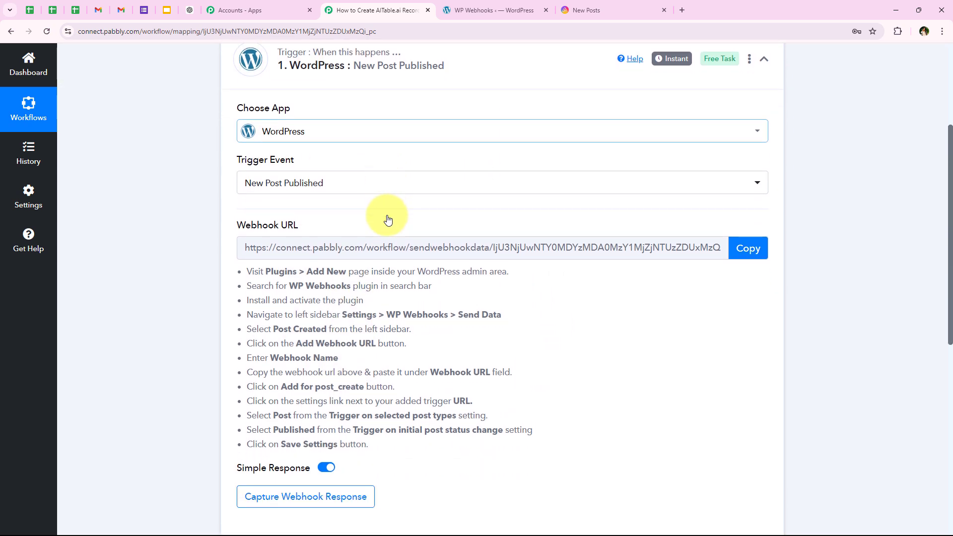
scroll(279, 222, up, 1)
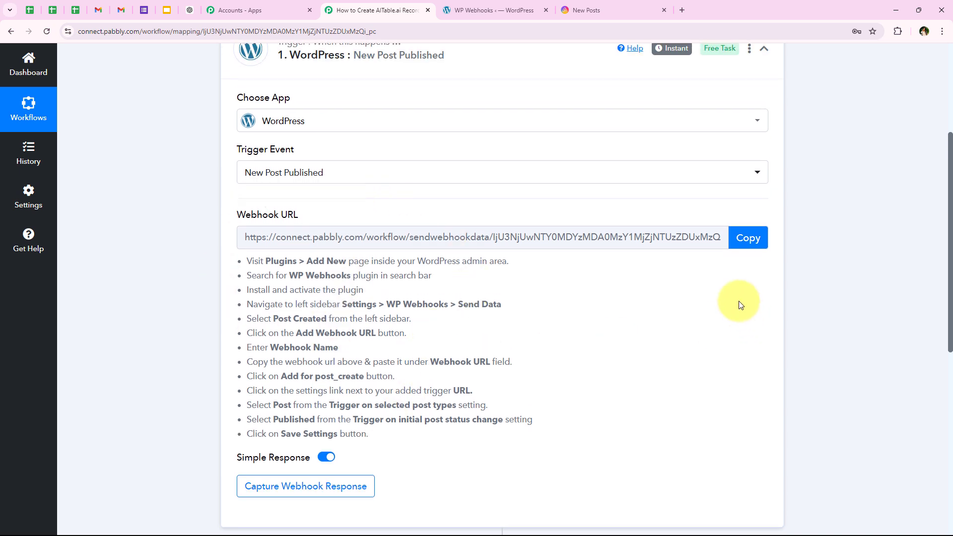
click(747, 238)
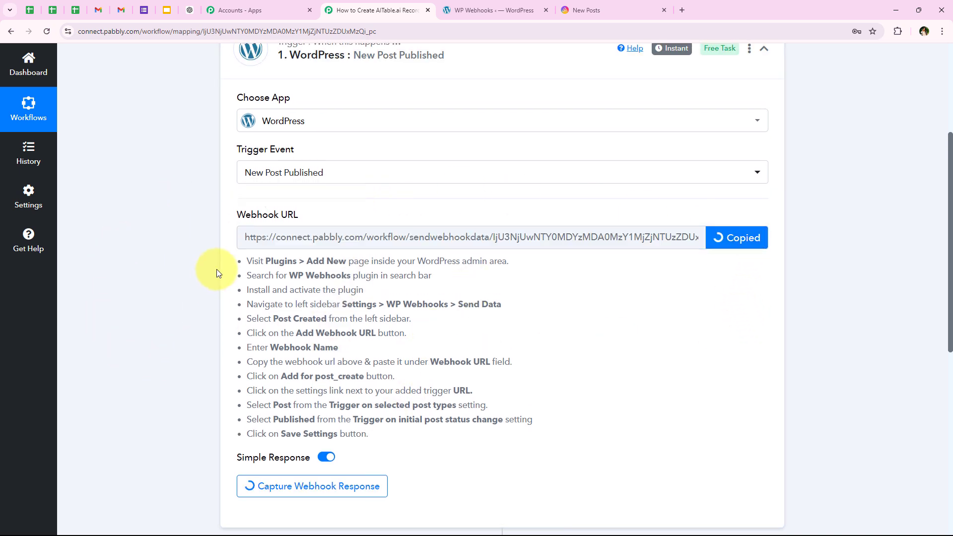
drag(246, 256, 401, 441)
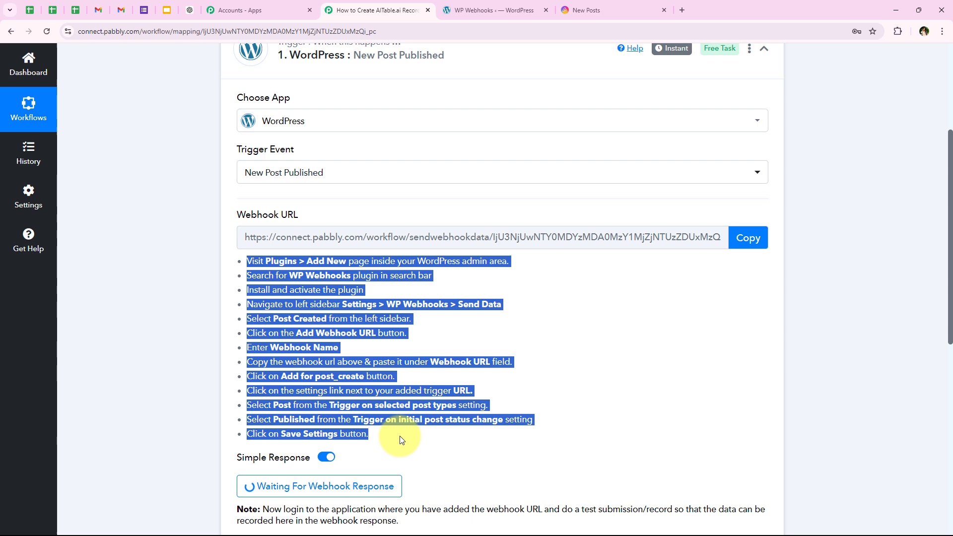
click(392, 411)
scroll(338, 347, up, 1)
scroll(336, 351, up, 1)
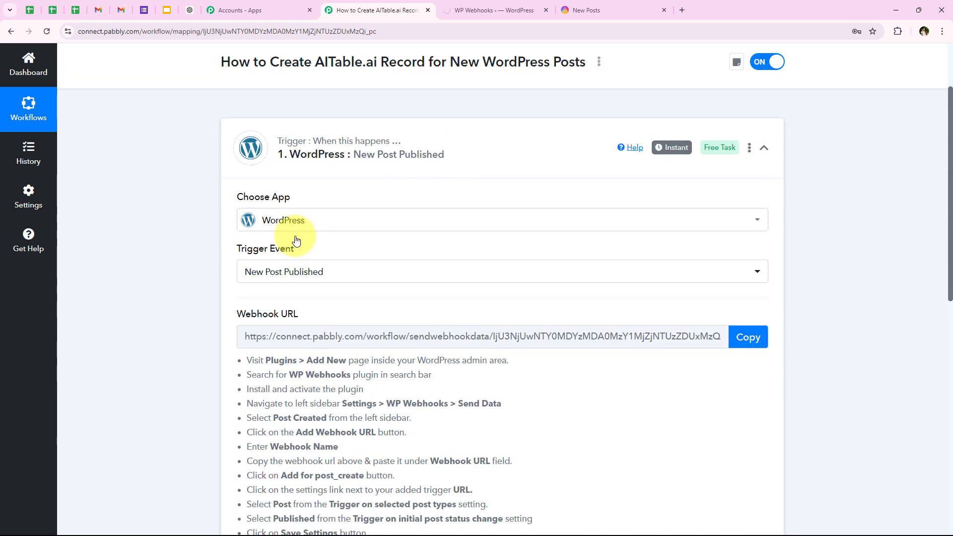
Switch to the WordPress admin site, open the installed plugins list and look through it.
click(494, 5)
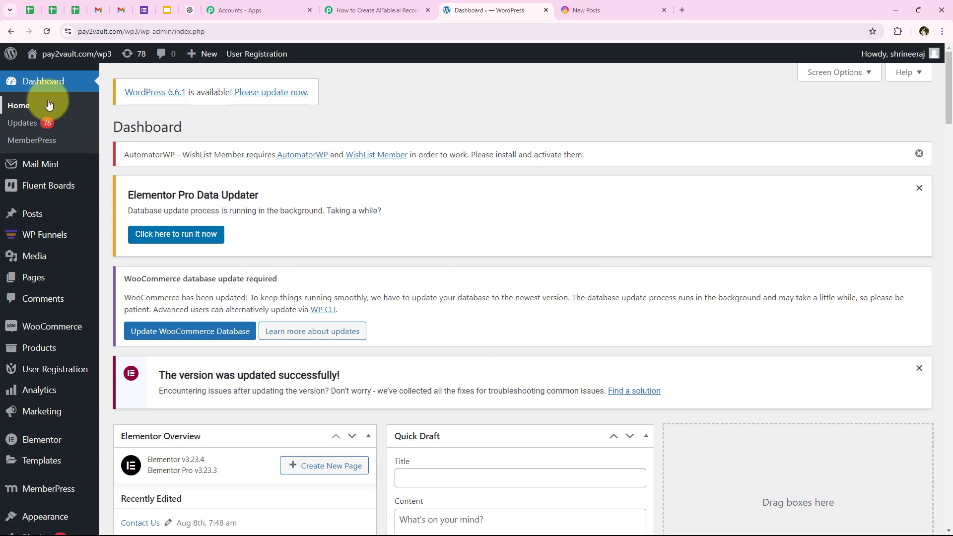
scroll(63, 217, down, 8)
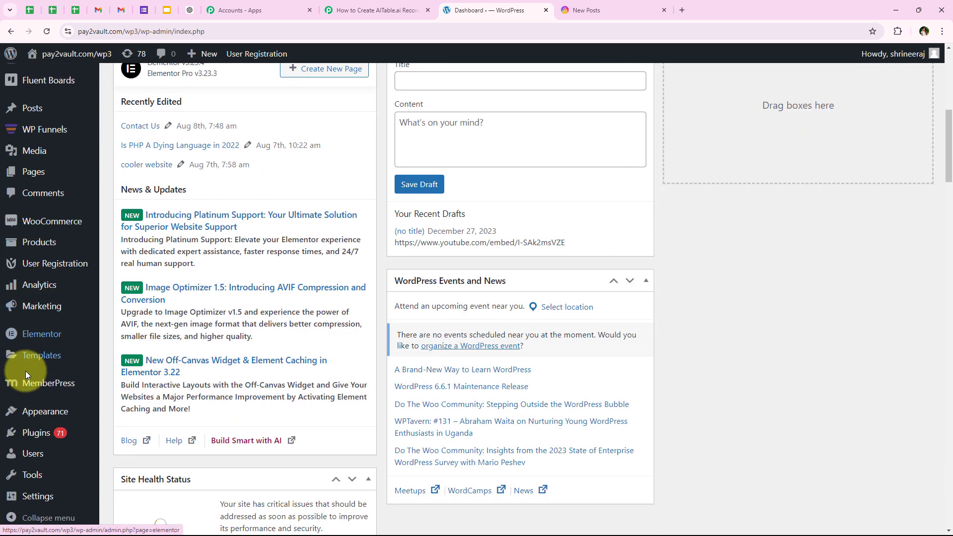
click(33, 433)
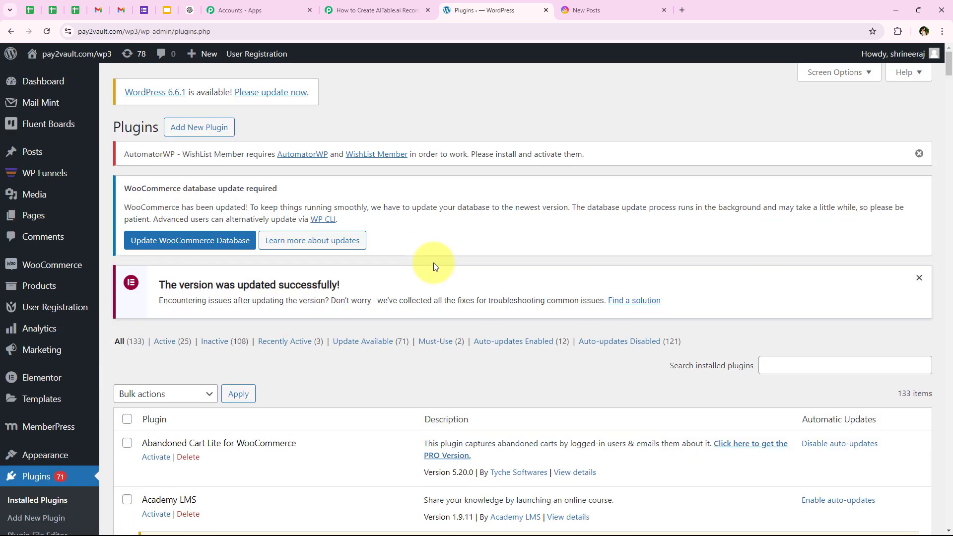
scroll(434, 263, down, 6)
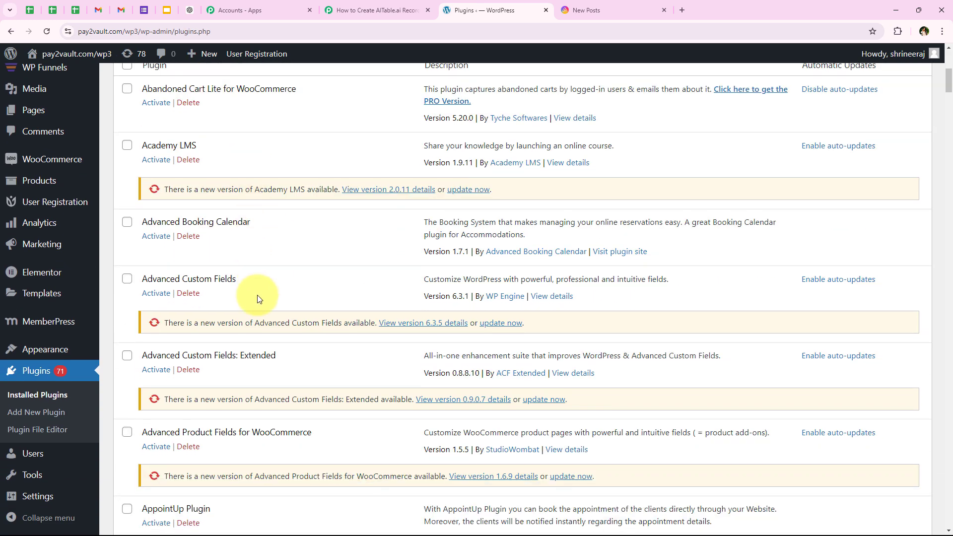
scroll(260, 310, down, 2)
scroll(263, 325, up, 8)
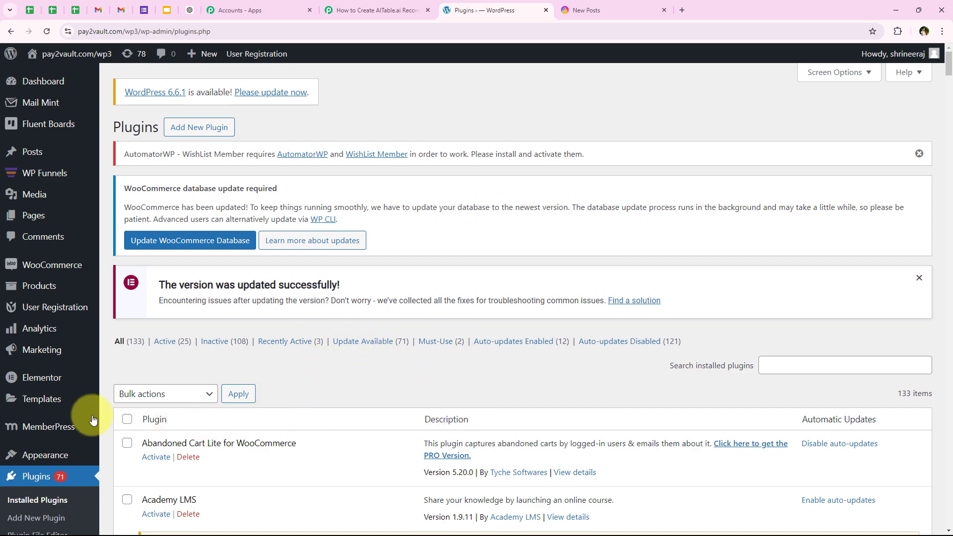
Open the page for adding new WordPress plugins and look through the featured plugins.
scroll(59, 457, down, 3)
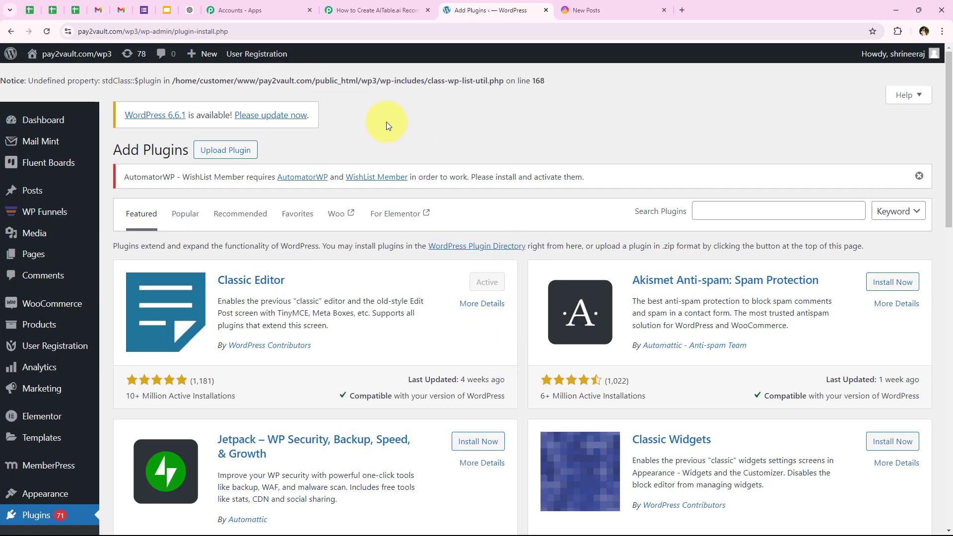
scroll(358, 190, down, 2)
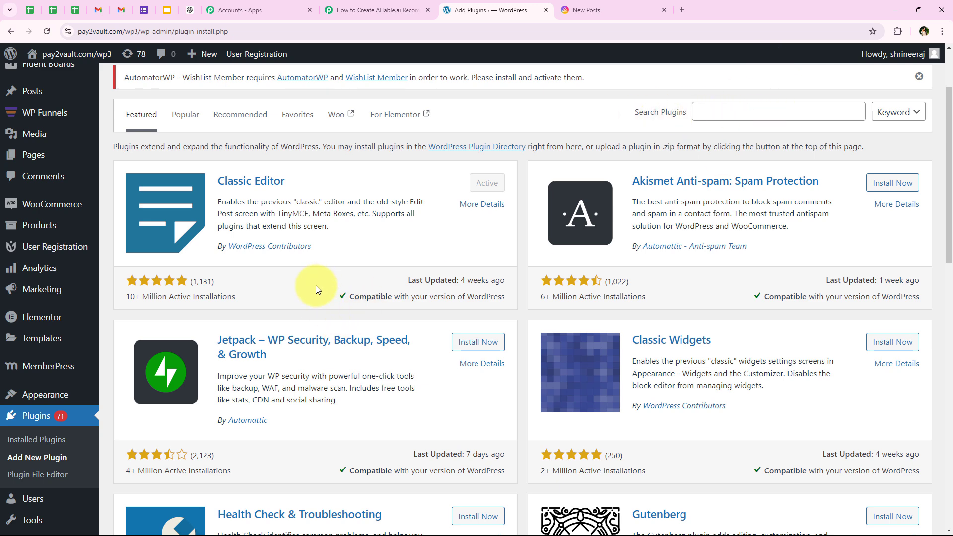
scroll(316, 284, up, 2)
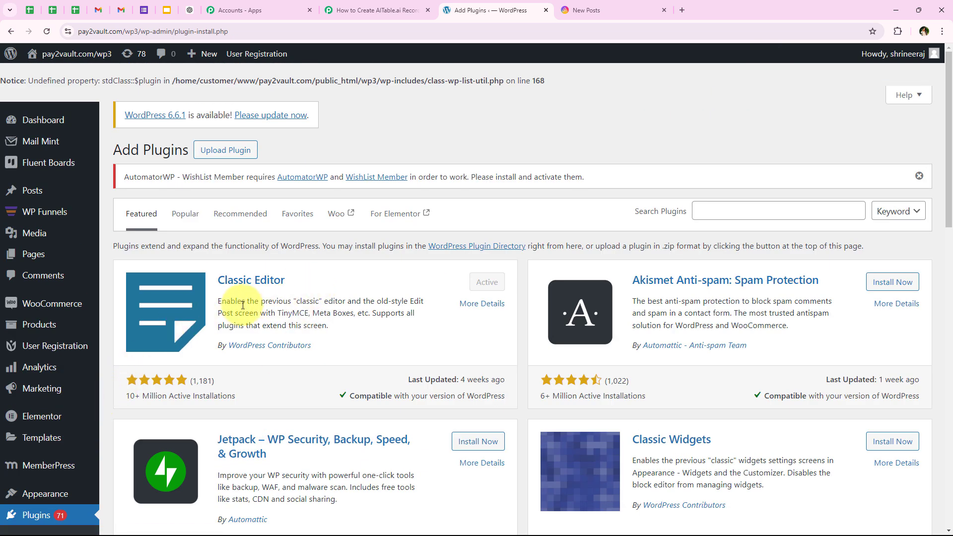
scroll(27, 403, down, 3)
Return to the installed plugins and search them for WP Webhooks to check its activation status.
click(68, 435)
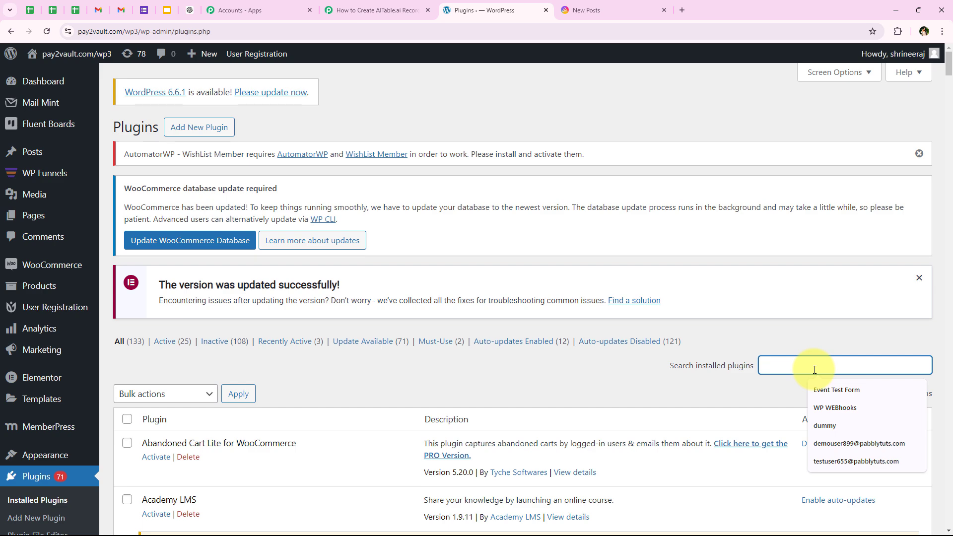
text(WP)
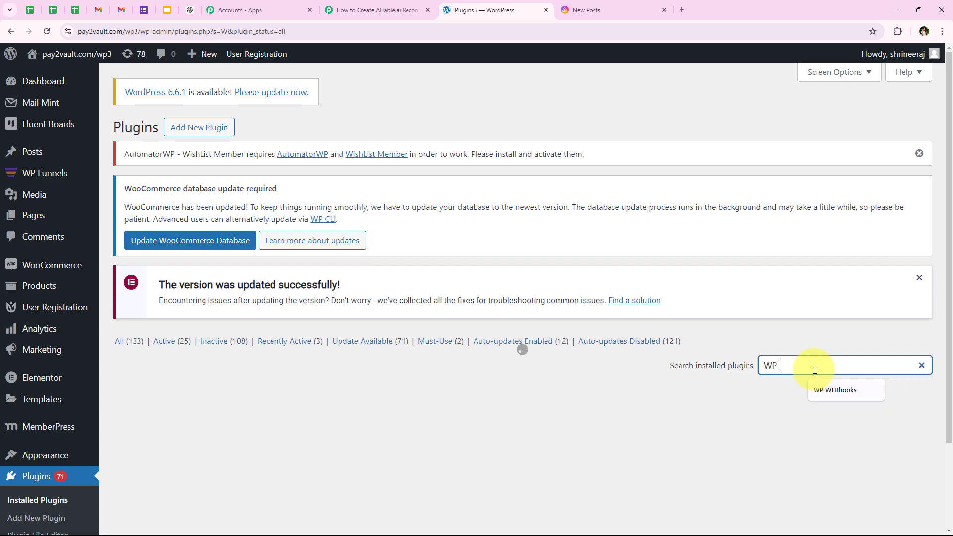
click(835, 390)
scroll(286, 350, down, 2)
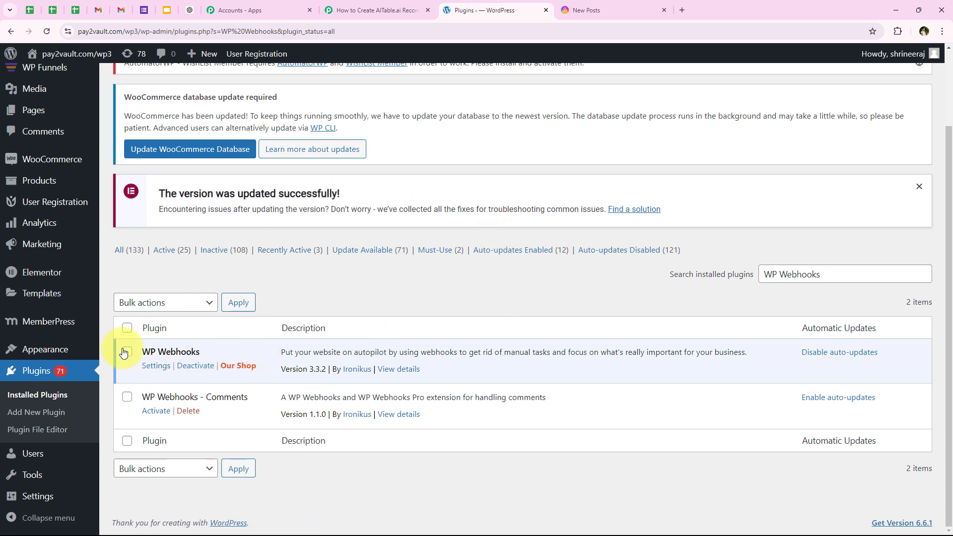
Open the WP Webhooks settings and select the WordPress Post created trigger in the Send Data section.
mouse_move(52, 497)
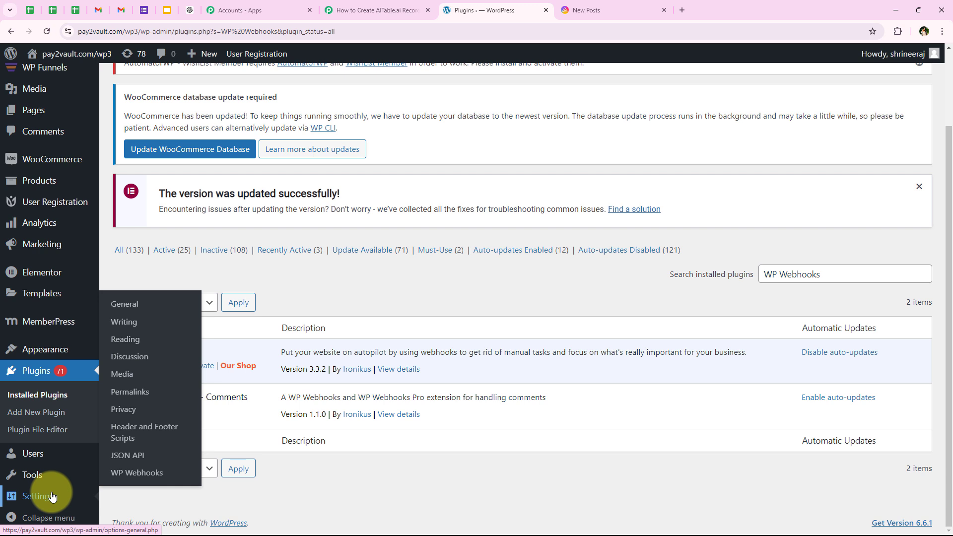
click(147, 477)
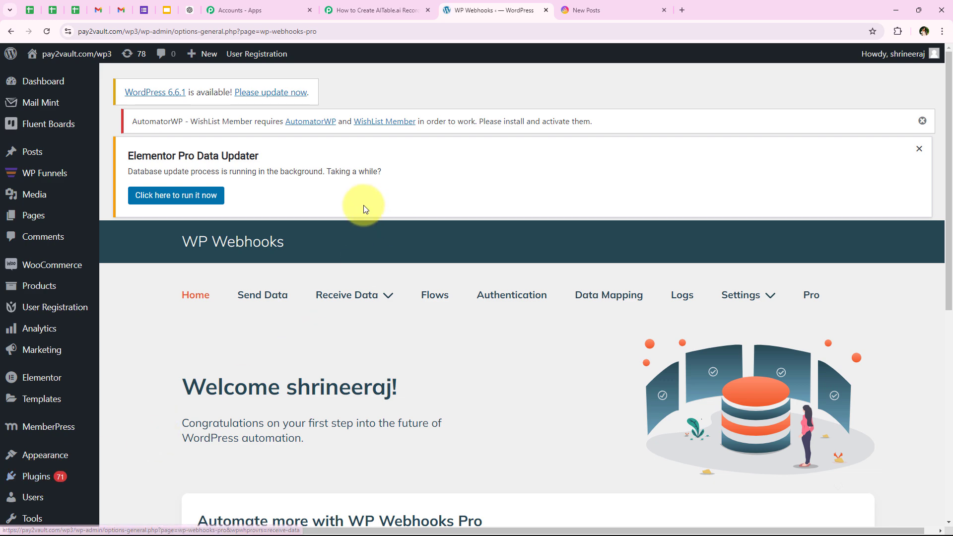
scroll(308, 349, down, 1)
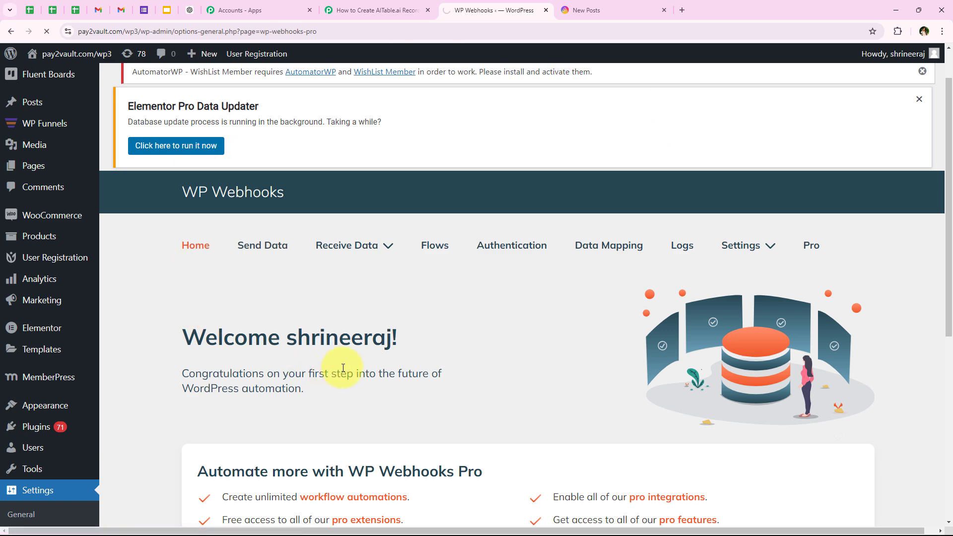
scroll(468, 244, down, 7)
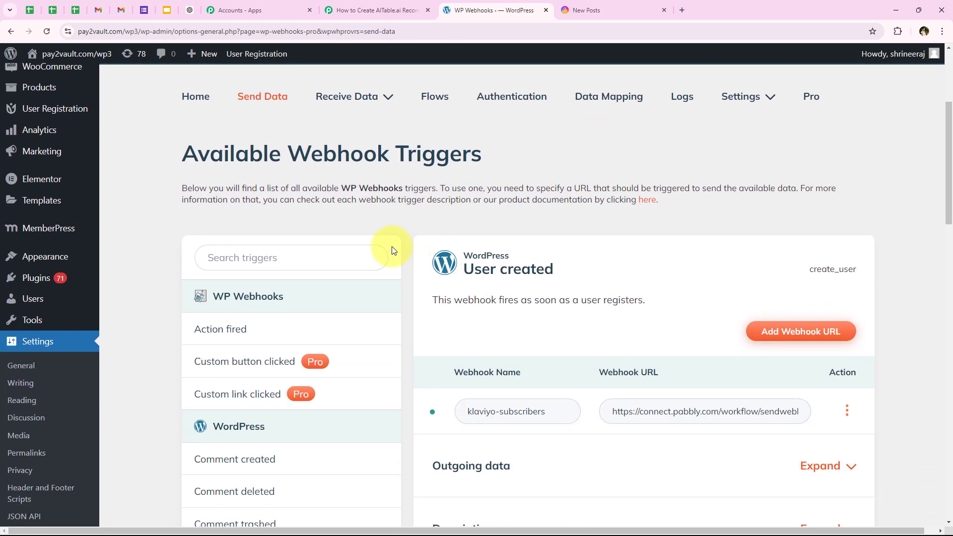
scroll(344, 261, down, 7)
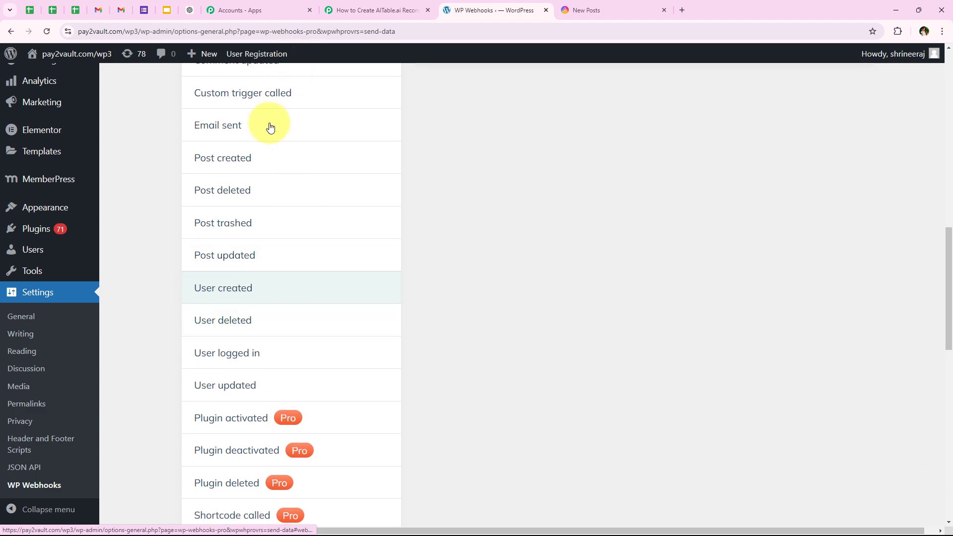
click(226, 159)
scroll(230, 191, up, 5)
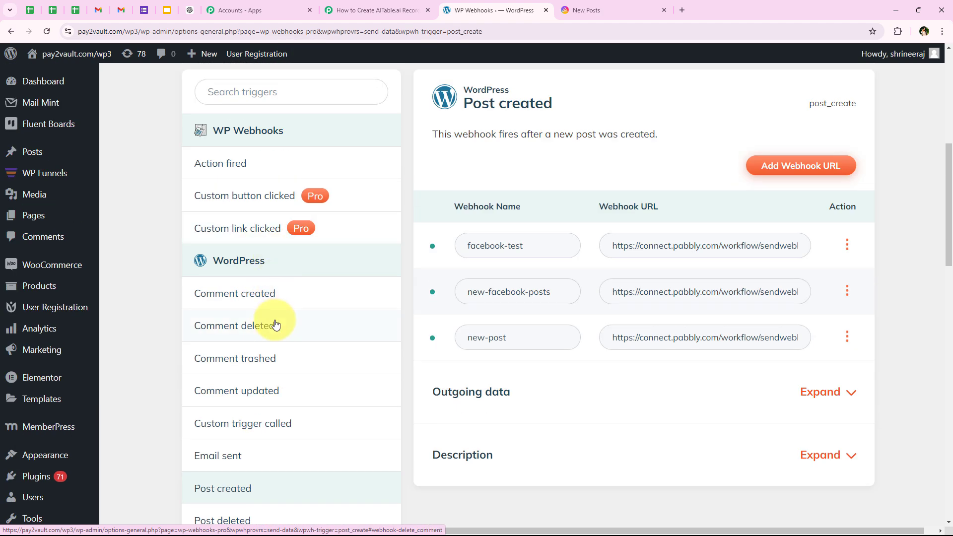
Start a new webhook URL entry for the Post created trigger and name it "AITable.ai Record".
scroll(210, 403, down, 1)
scroll(404, 341, up, 2)
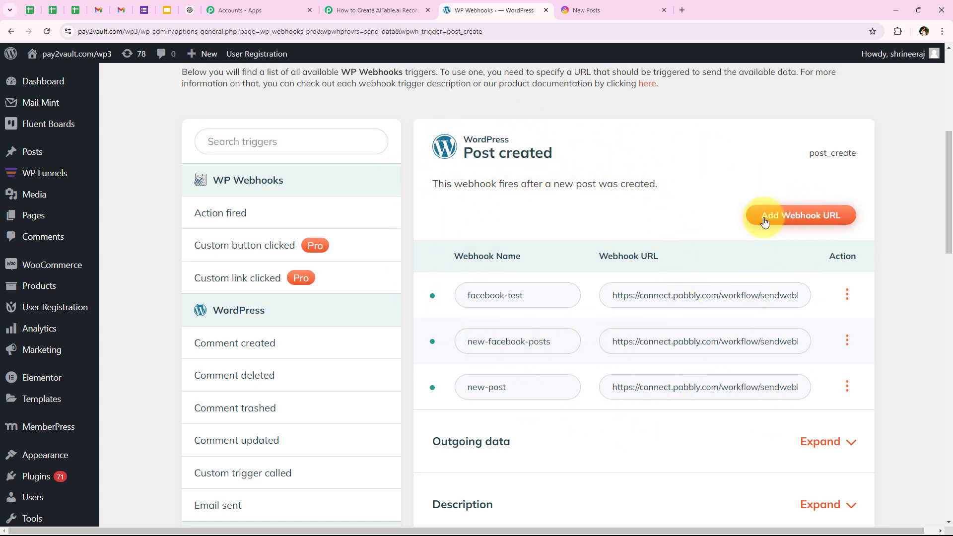
click(852, 222)
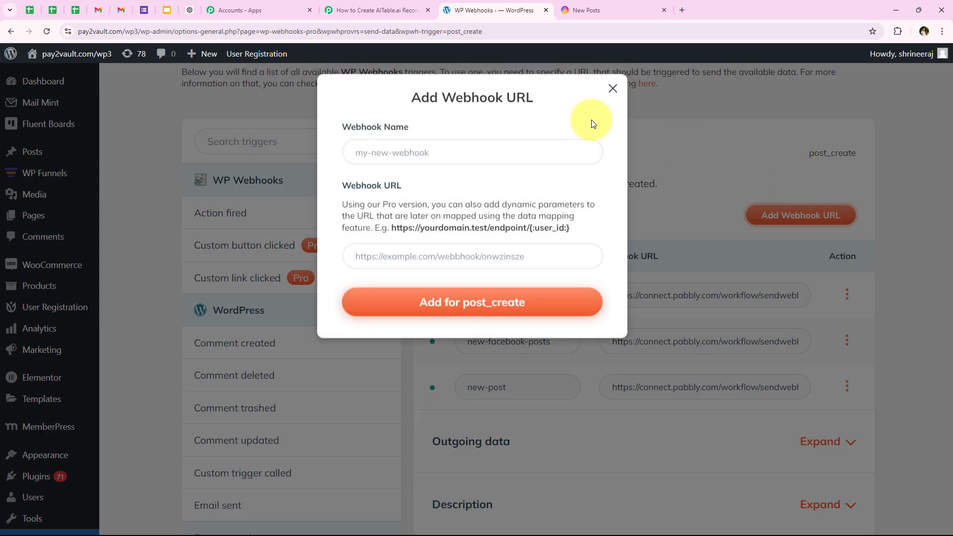
click(417, 154)
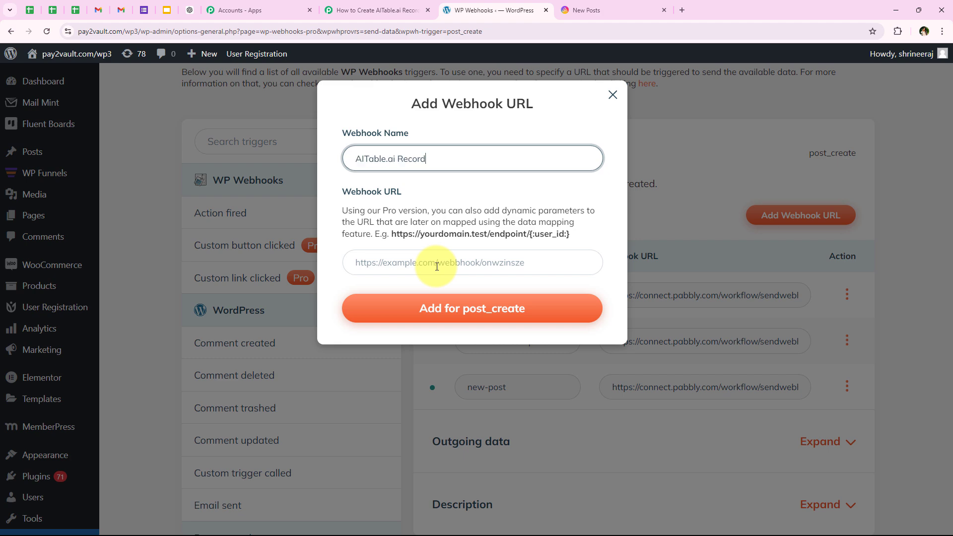
triple_click(382, 192)
Copy the trigger's webhook URL from the Pabbly Connect workflow, paste it into the new WordPress webhook and add it for post_create.
click(376, 10)
click(742, 338)
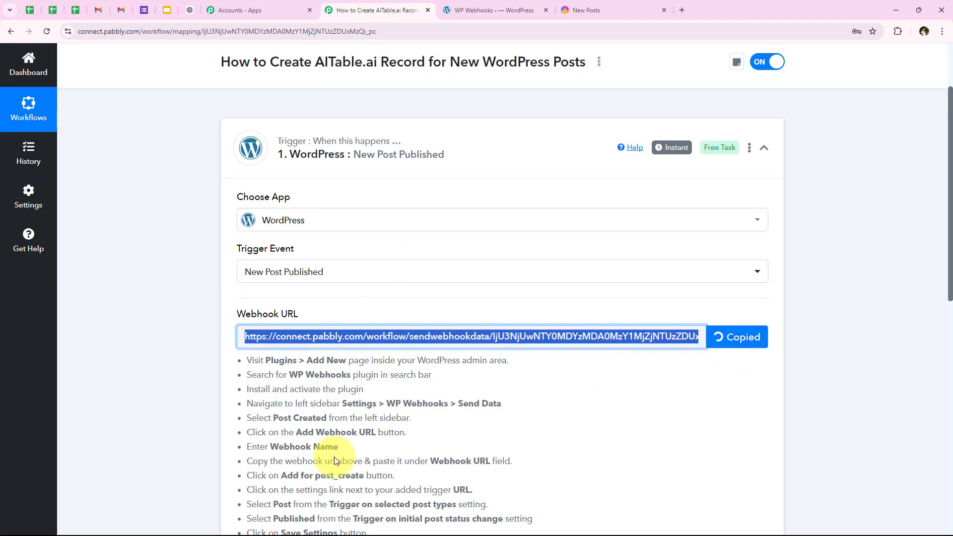
click(520, 6)
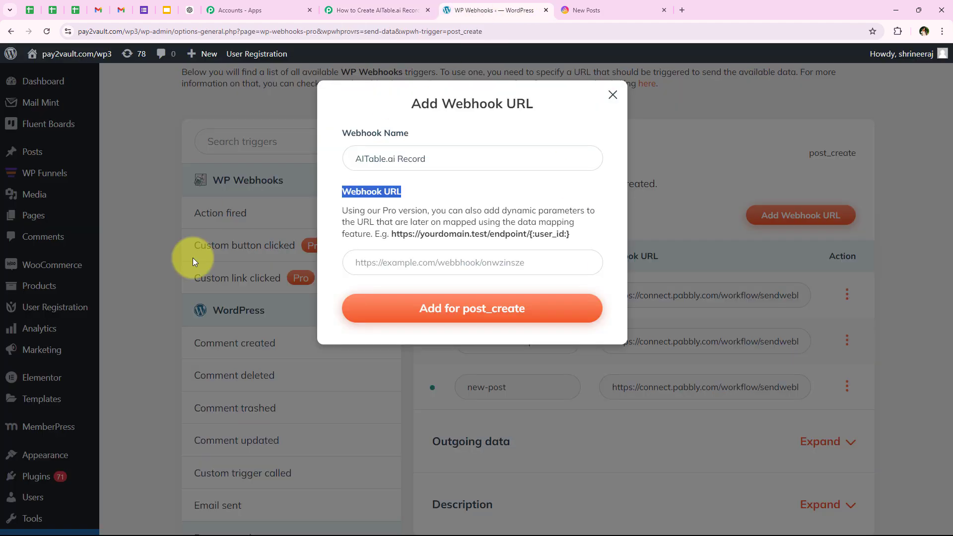
right_click(367, 266)
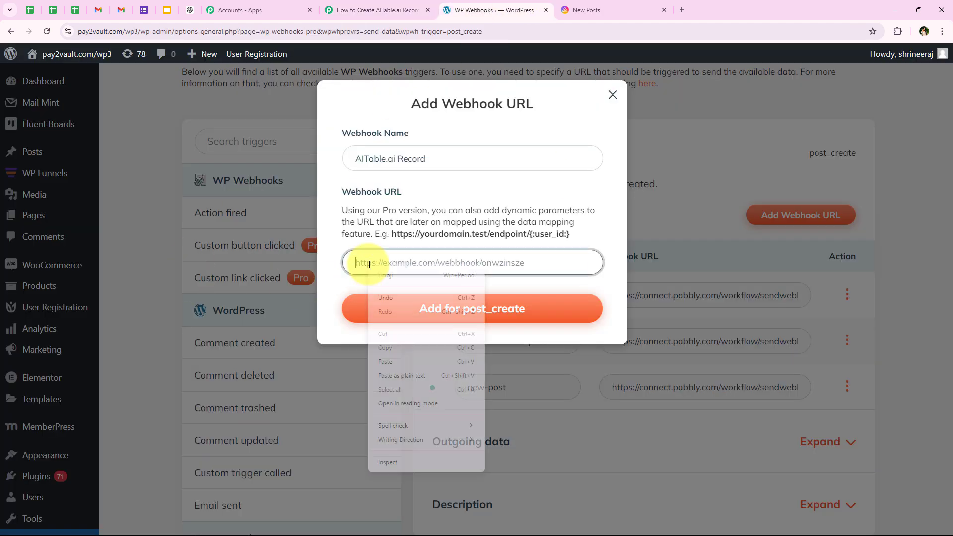
click(388, 365)
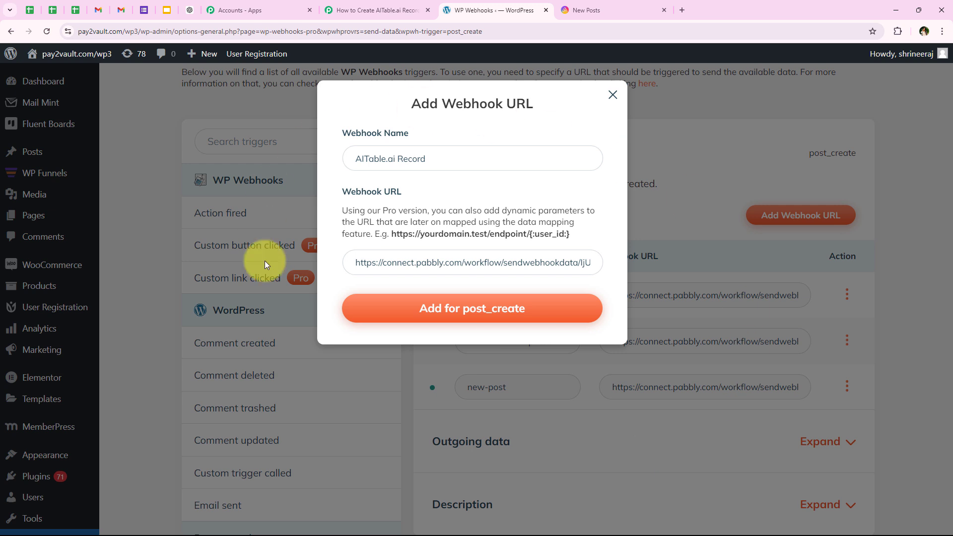
click(403, 313)
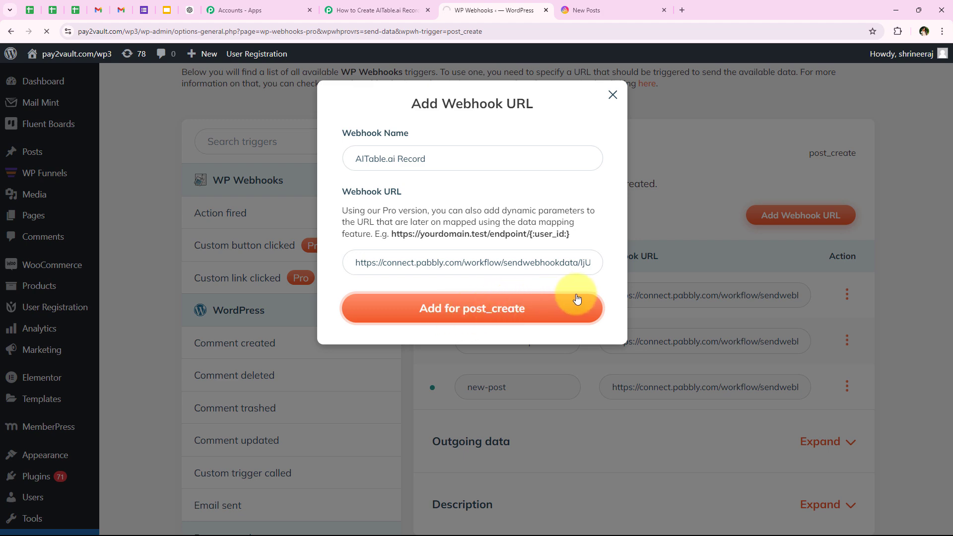
Open the action settings of the aitable-ai-record webhook and set Trigger on selected post types to Post.
scroll(629, 298, down, 4)
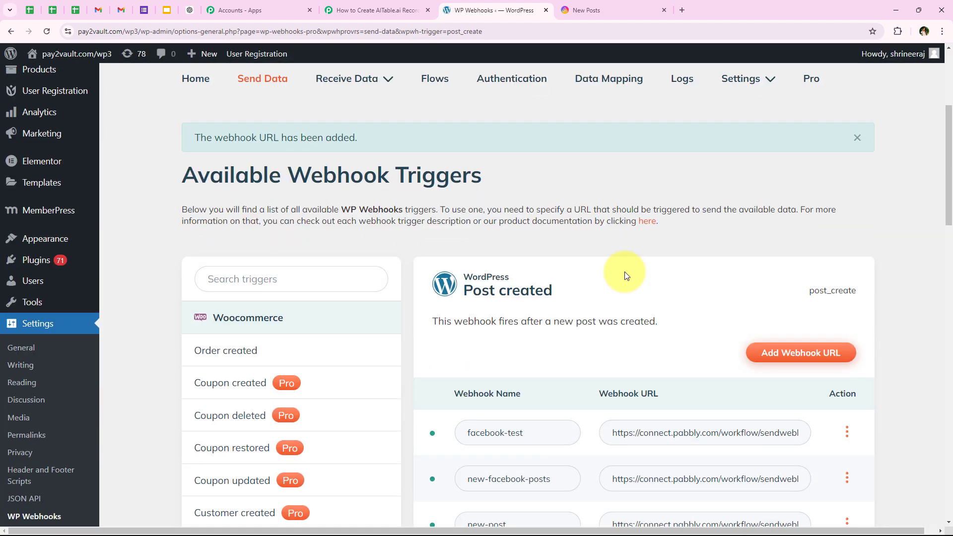
scroll(626, 275, down, 3)
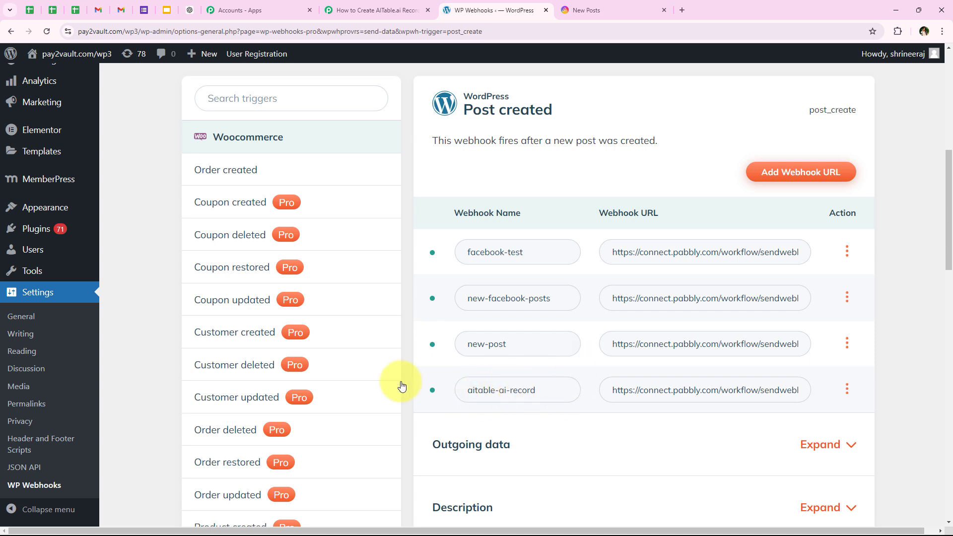
click(847, 390)
click(857, 470)
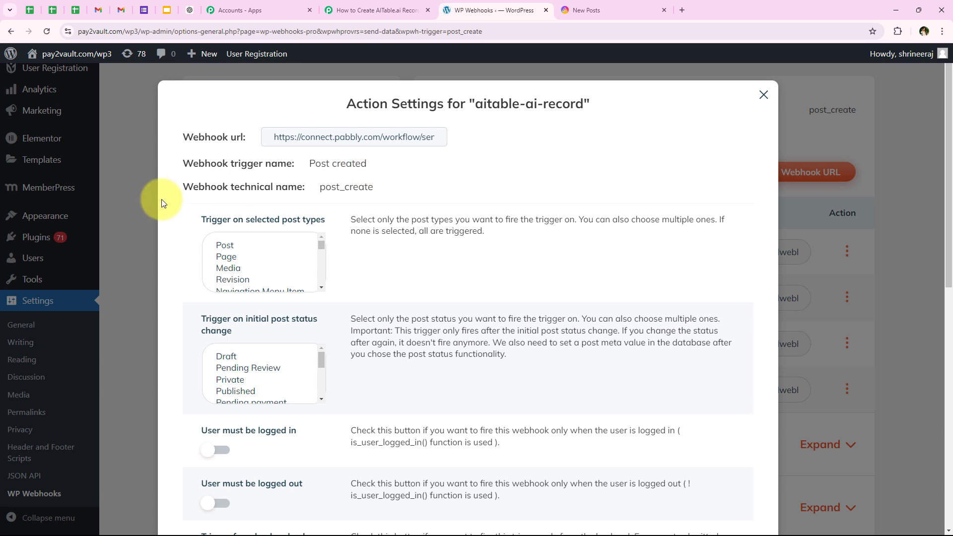
drag(184, 187, 375, 189)
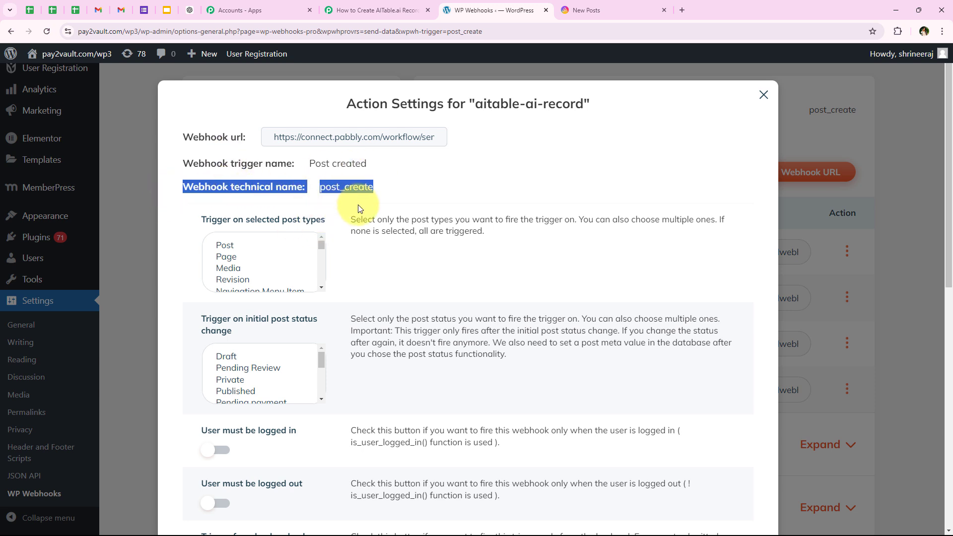
click(376, 187)
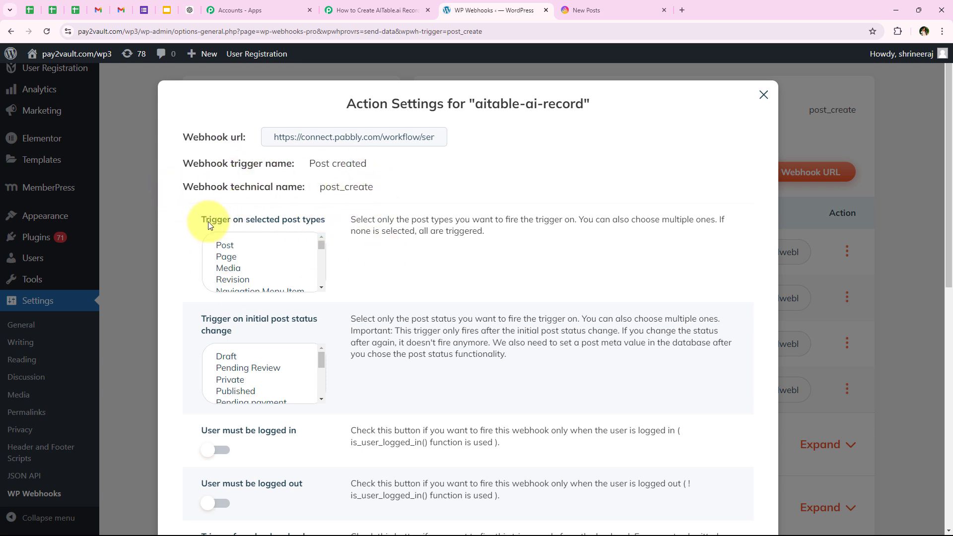
drag(320, 223, 326, 224)
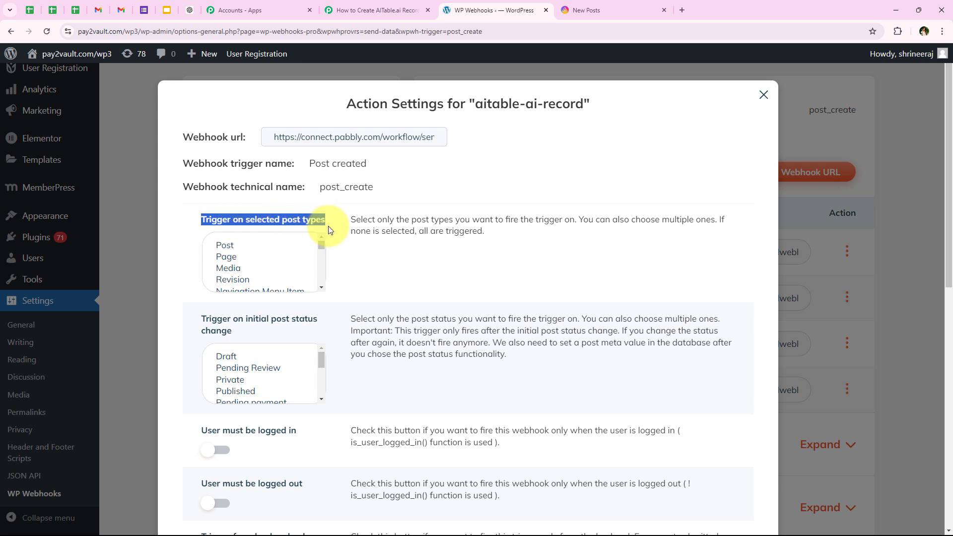
click(342, 238)
click(227, 246)
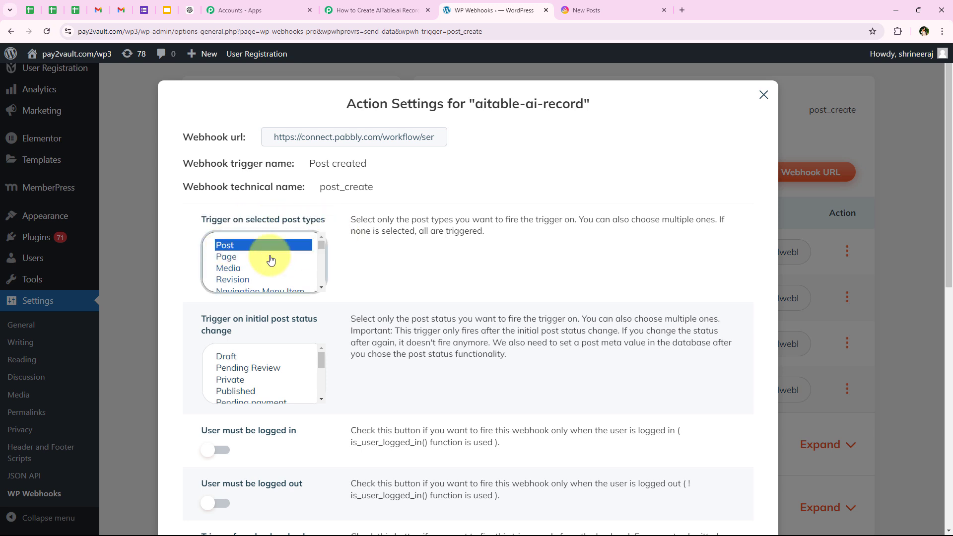
Set Trigger on initial post status change to Published and save the webhook's settings.
drag(193, 323, 239, 322)
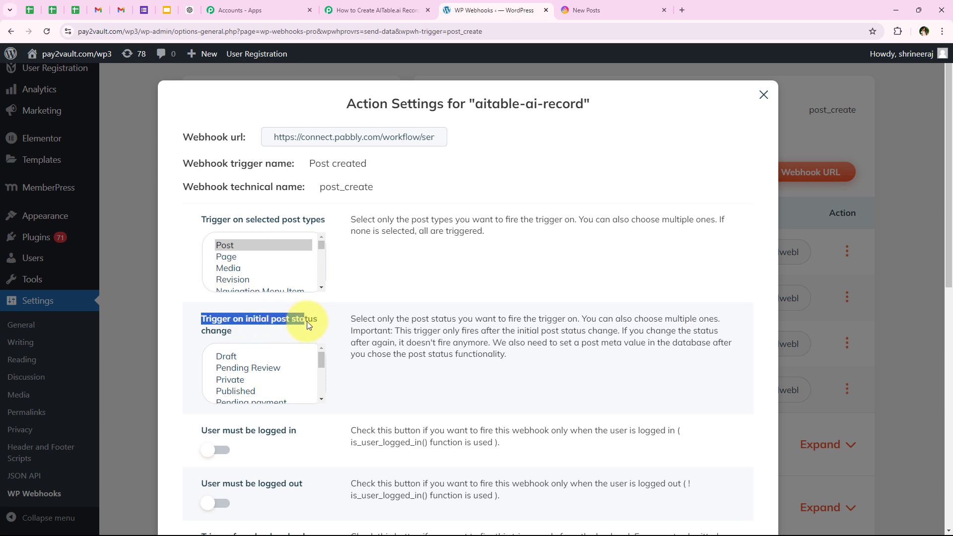
drag(318, 329, 255, 338)
click(254, 338)
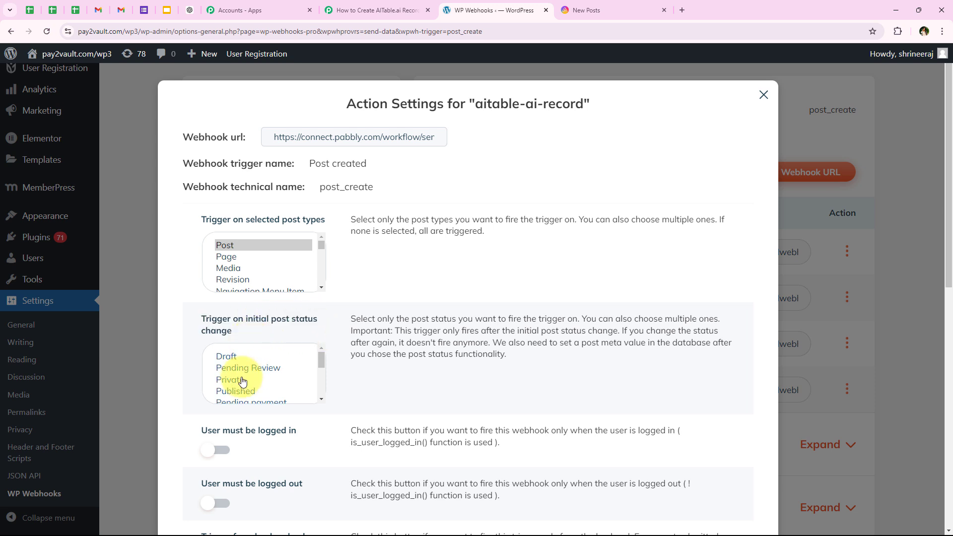
scroll(241, 380, down, 4)
scroll(240, 379, up, 2)
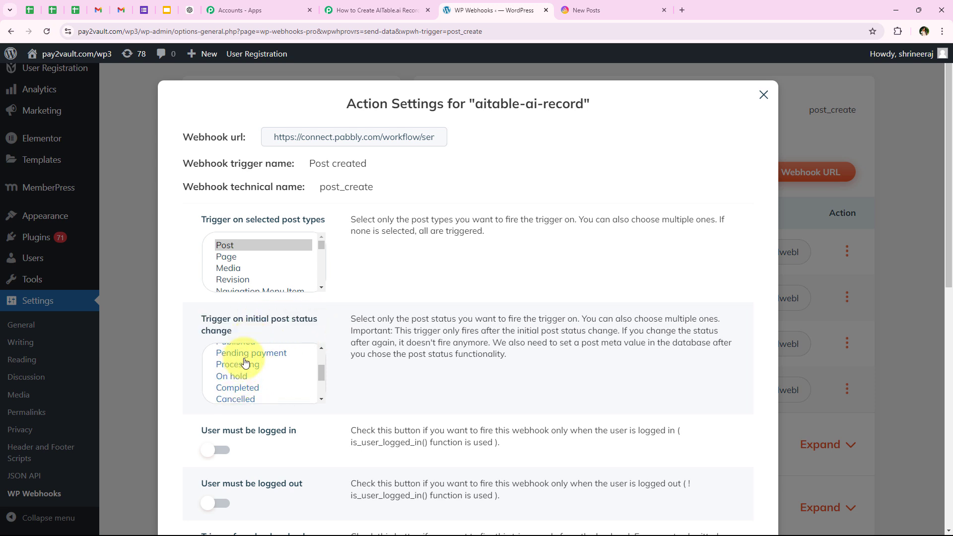
scroll(245, 362, up, 3)
click(247, 390)
click(293, 311)
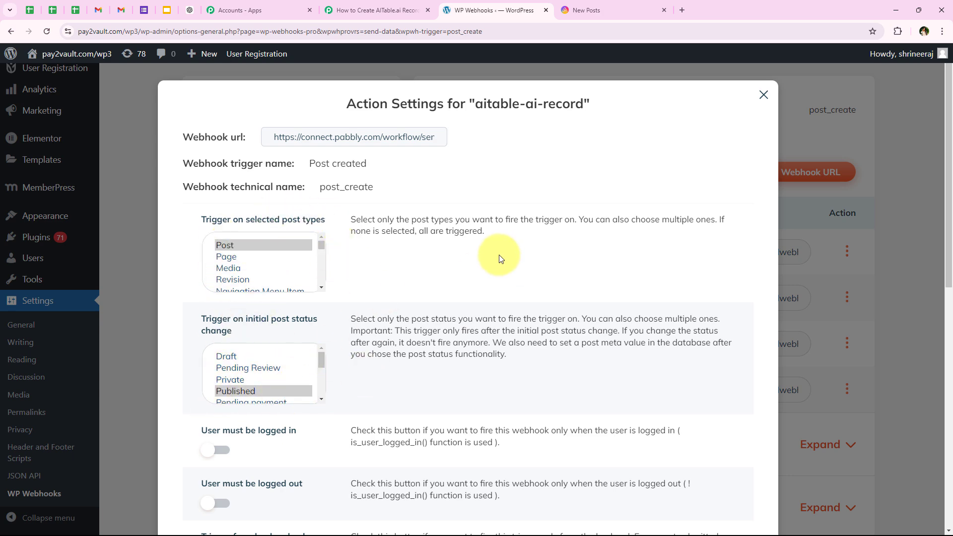
scroll(499, 260, down, 10)
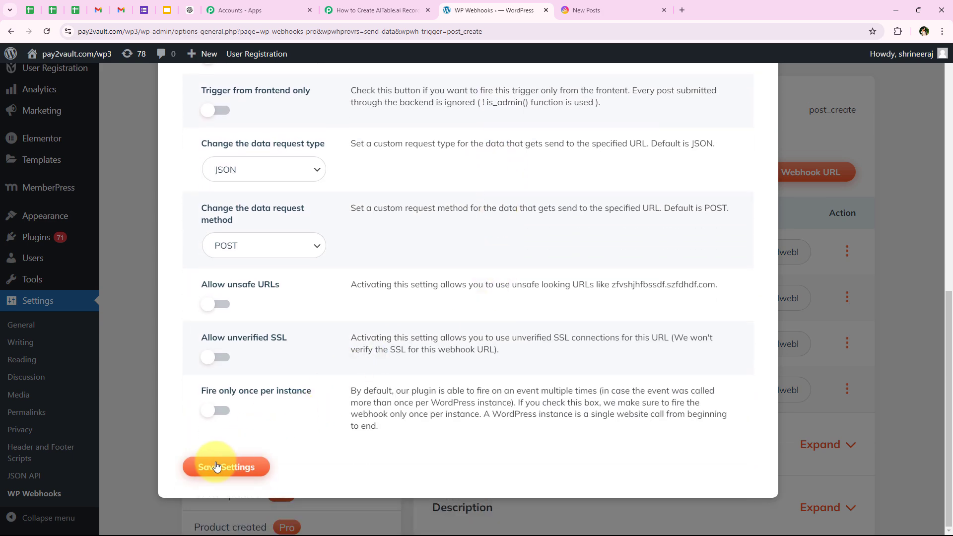
click(217, 466)
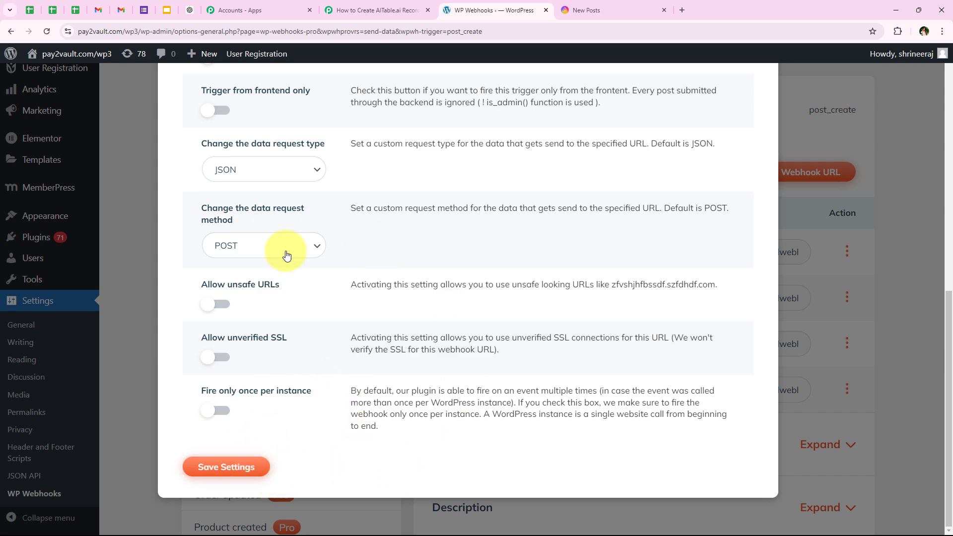
Switch back to the Pabbly Connect workflow and check the WordPress trigger's setup instructions and webhook response status.
click(364, 6)
scroll(204, 324, down, 1)
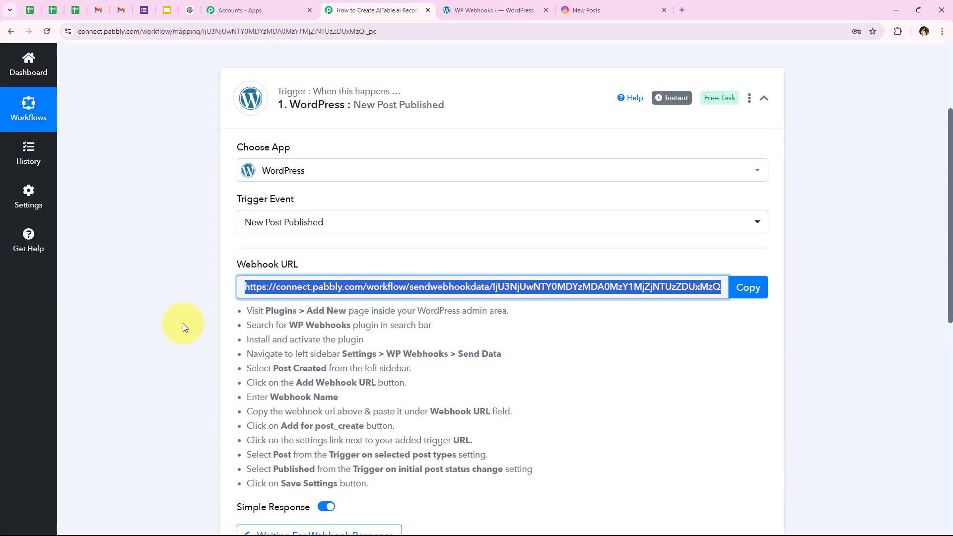
click(182, 323)
scroll(308, 204, down, 3)
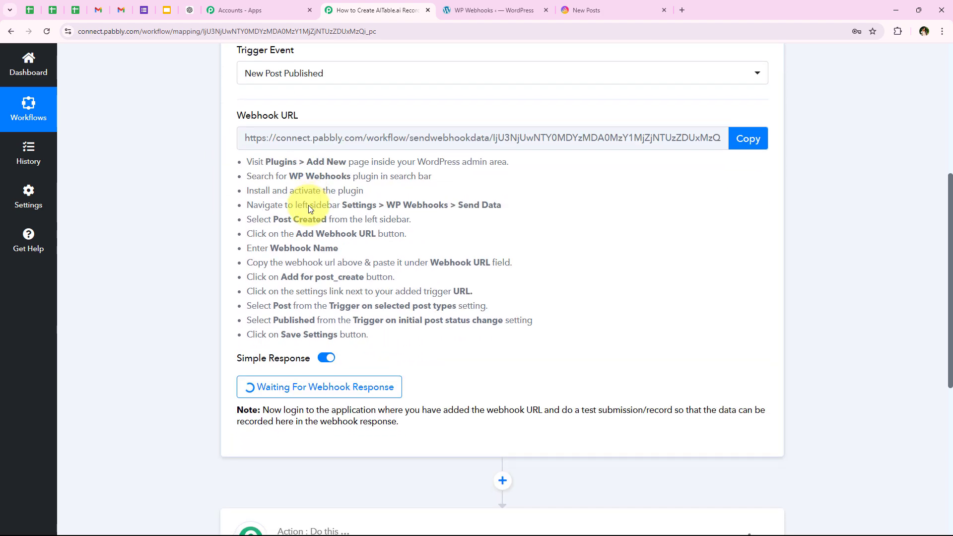
Switch to the WordPress admin, close the webhook settings and start a new post for the test submission.
scroll(308, 205, up, 1)
scroll(308, 205, down, 4)
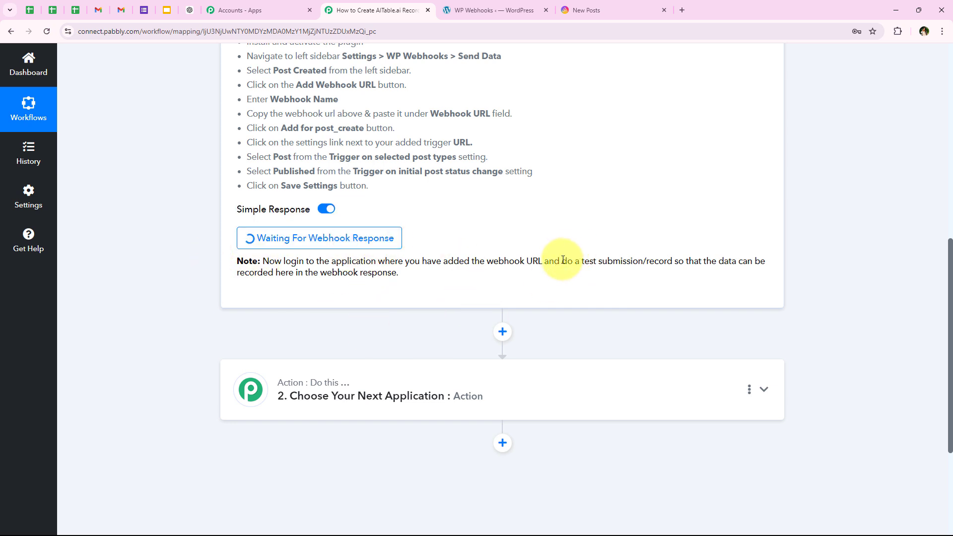
drag(562, 260, 665, 264)
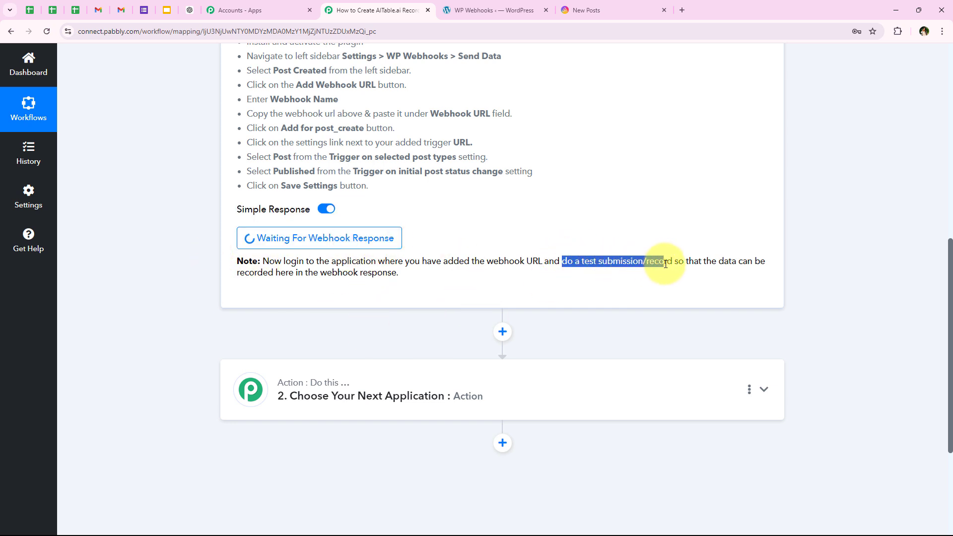
click(577, 289)
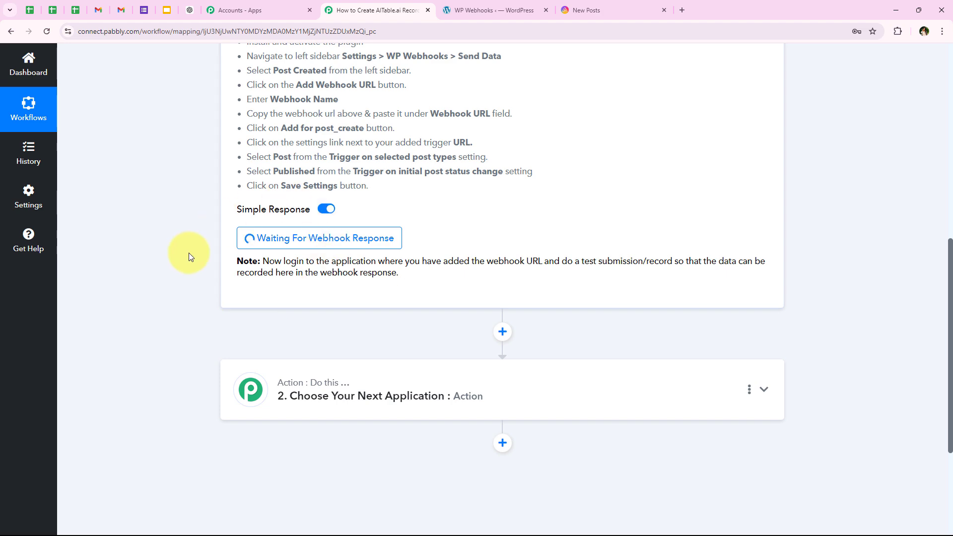
click(445, 8)
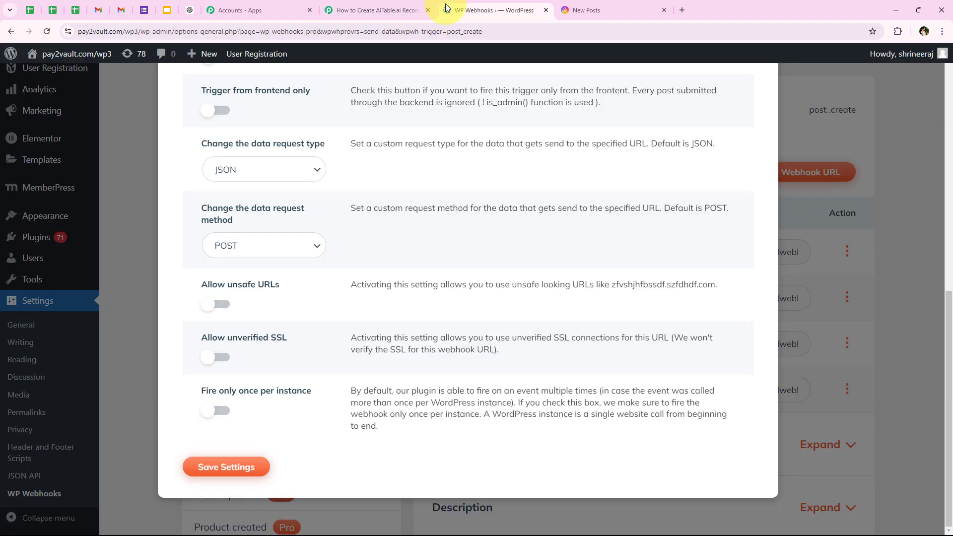
click(144, 204)
scroll(50, 297, up, 4)
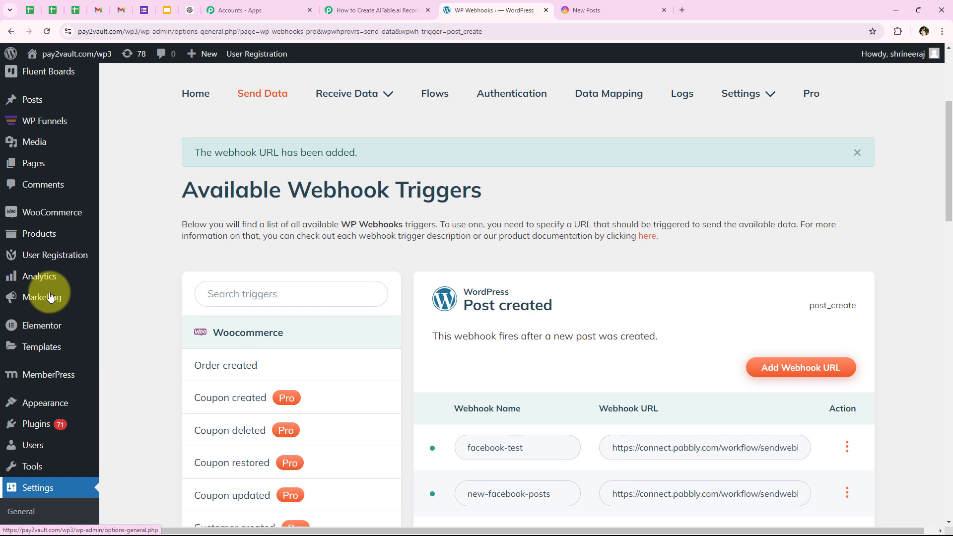
scroll(51, 297, up, 2)
click(37, 152)
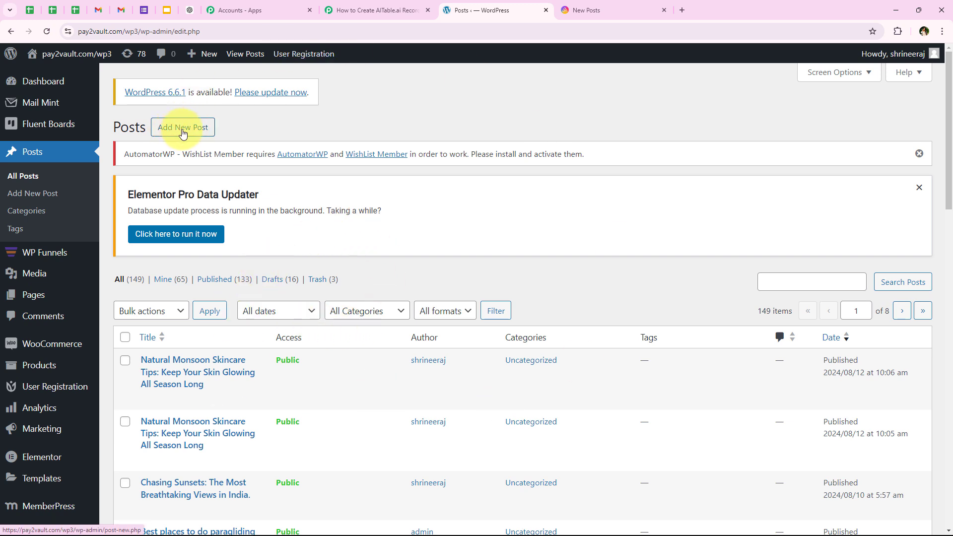
click(208, 133)
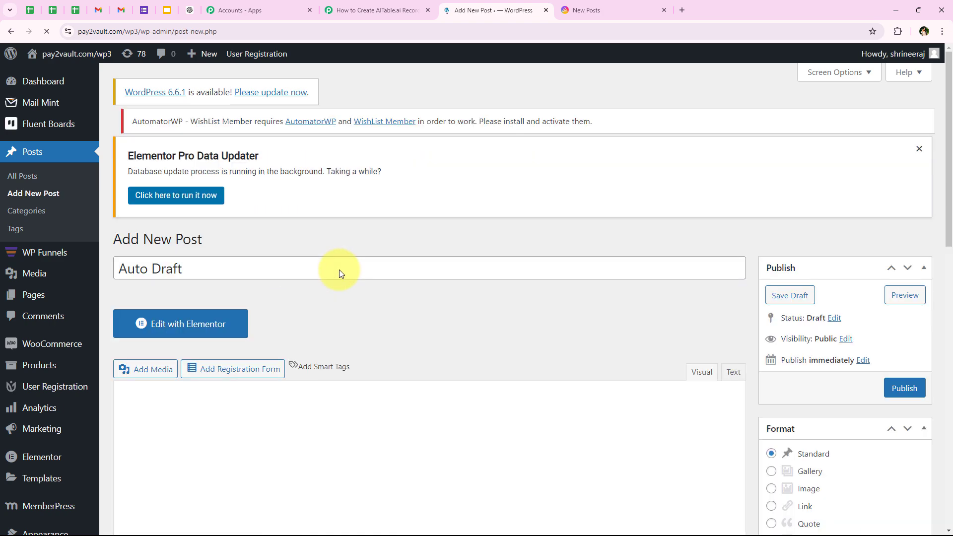
Replace the new post's placeholder title with "The Latest Content Marketing Trends Every Agency Should Know".
drag(219, 282, 98, 288)
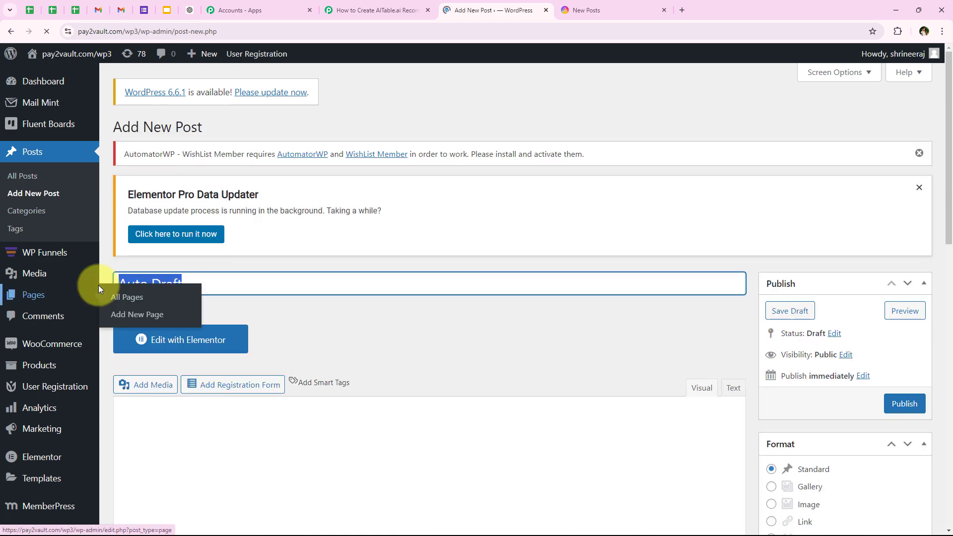
key(BackSpace)
click(409, 419)
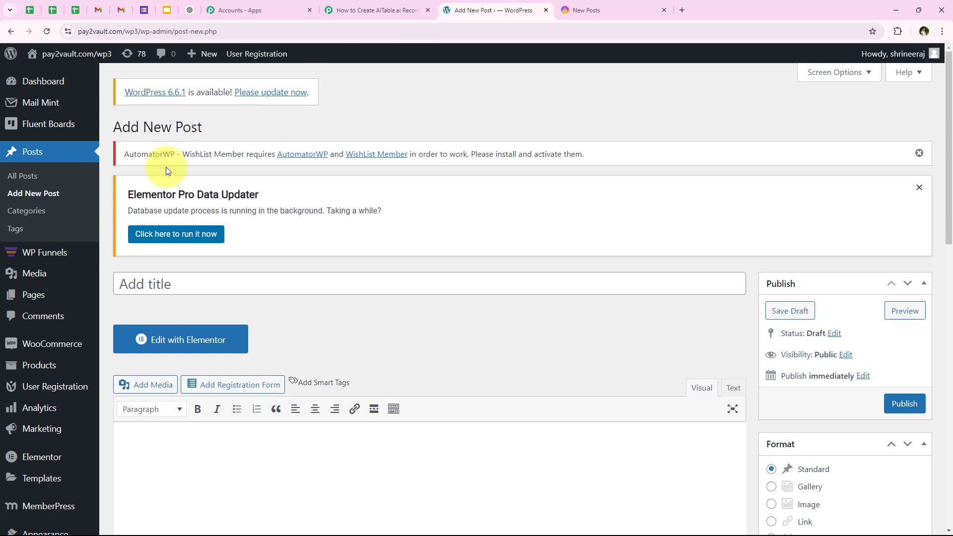
click(169, 274)
text(The Latest Content Marketing Trends Every Agency Should Know)
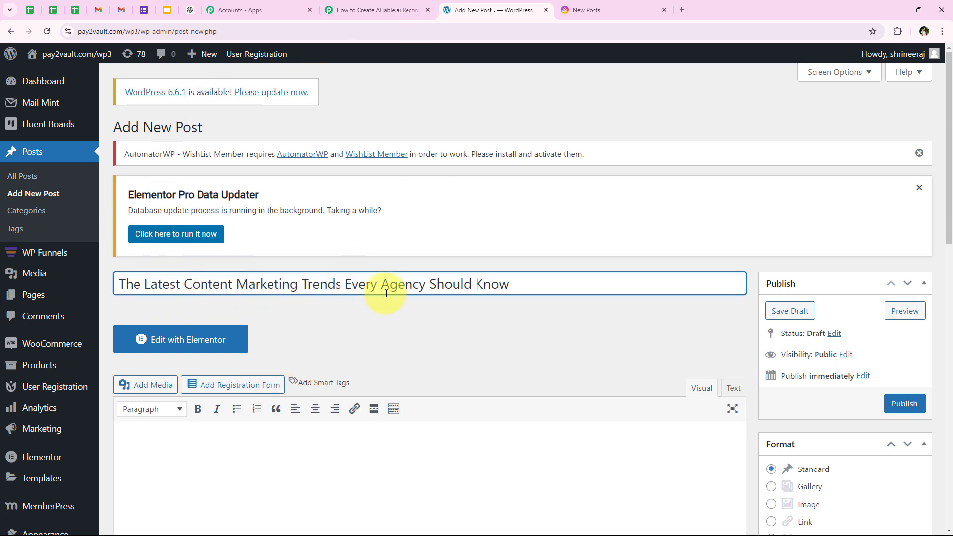
Paste the copied article on content marketing trends into the post body and publish the post.
scroll(493, 310, down, 2)
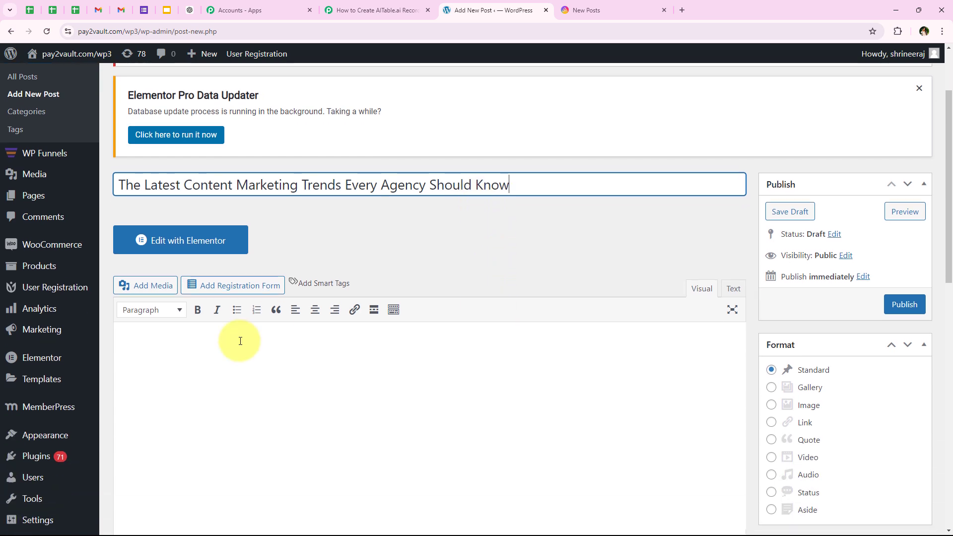
click(182, 338)
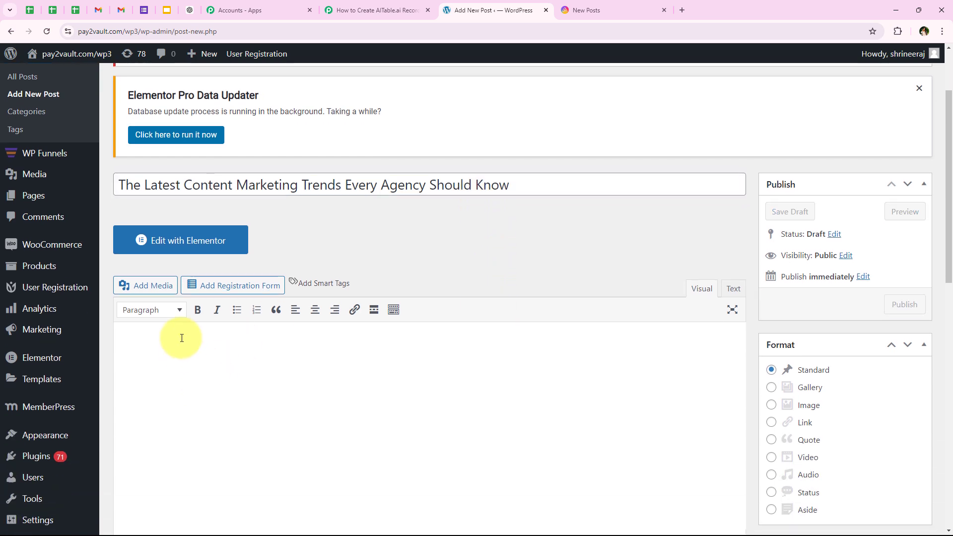
key(ctrl+v)
scroll(182, 337, up, 10)
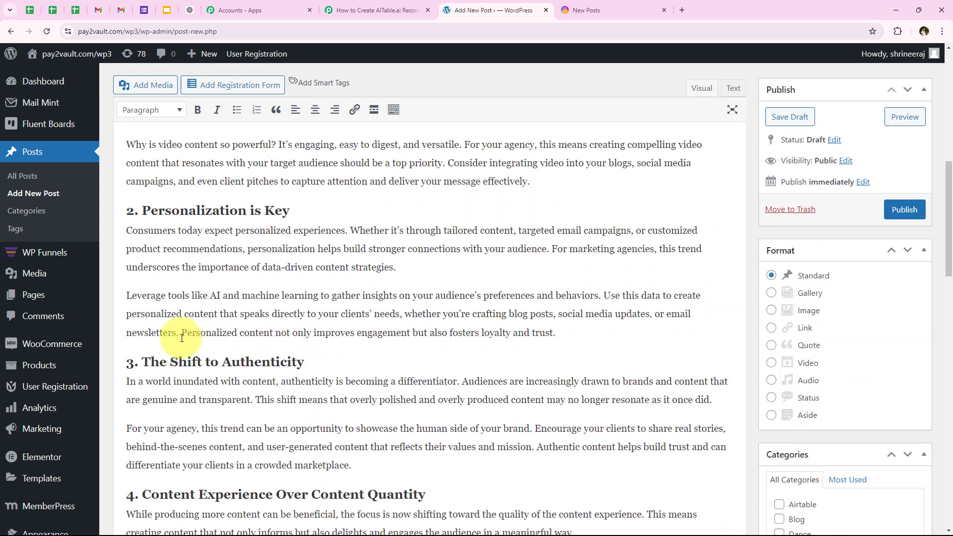
scroll(181, 338, up, 7)
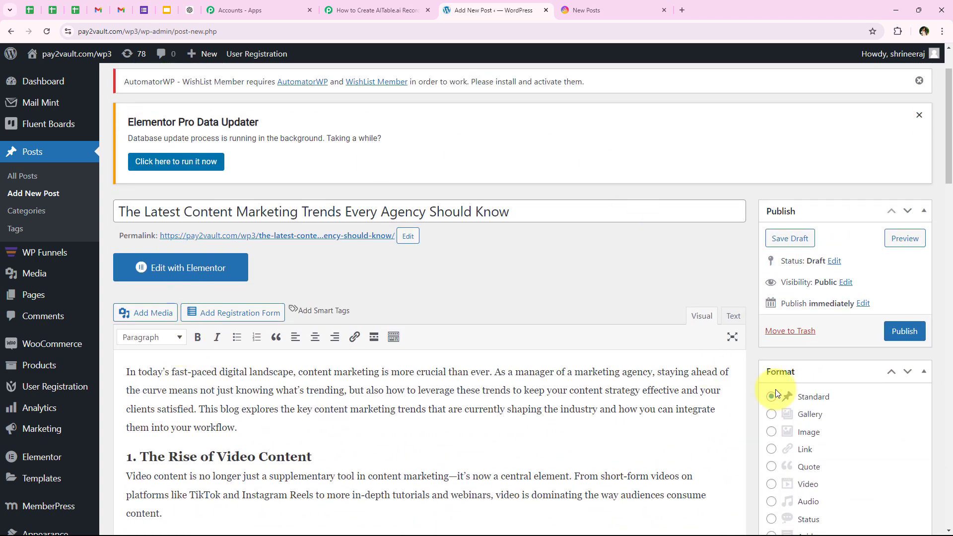
click(905, 332)
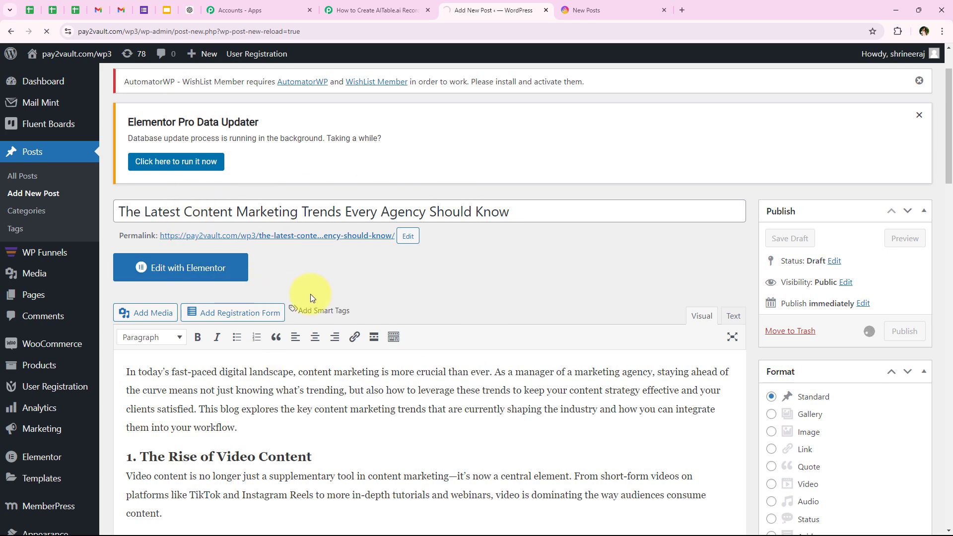
scroll(587, 240, down, 4)
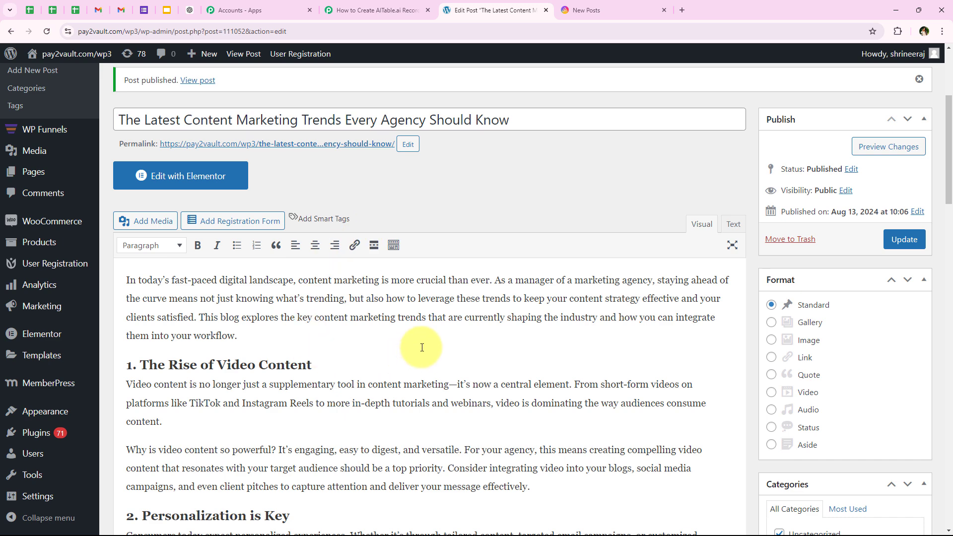
scroll(419, 349, up, 3)
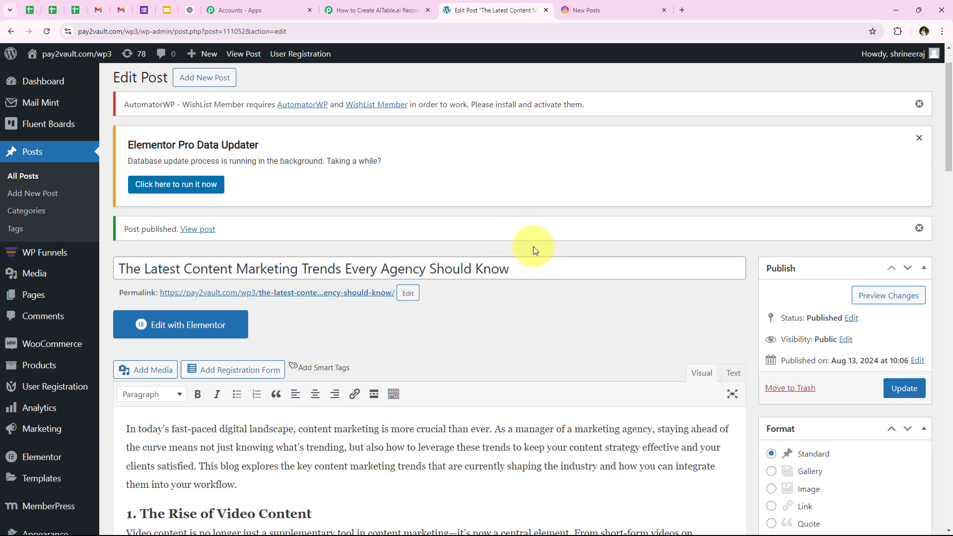
scroll(250, 342, down, 3)
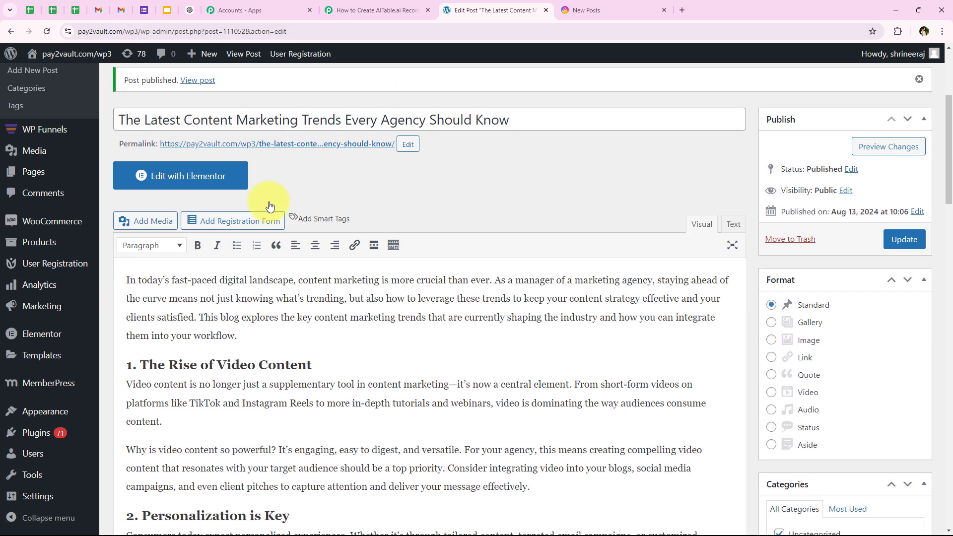
scroll(290, 360, up, 2)
scroll(291, 359, down, 1)
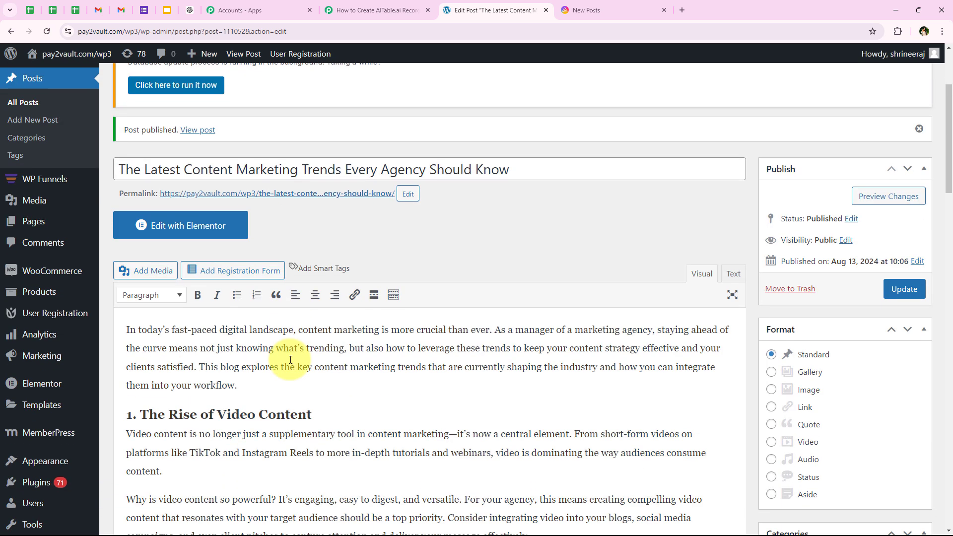
scroll(288, 213, up, 2)
Switch to the Pabbly Connect workflow and examine the captured webhook response, including the post title, dates and full post content.
click(425, 4)
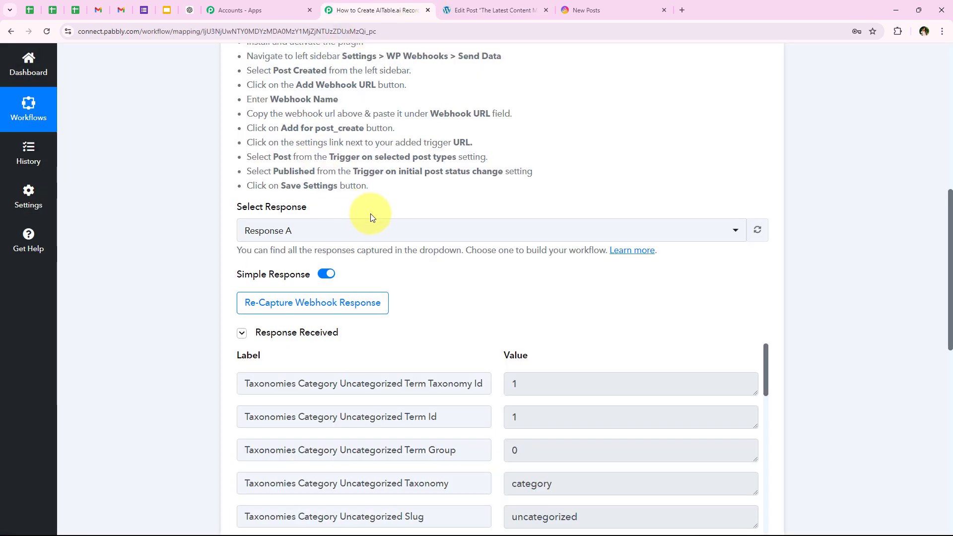
scroll(372, 215, down, 1)
scroll(586, 219, down, 3)
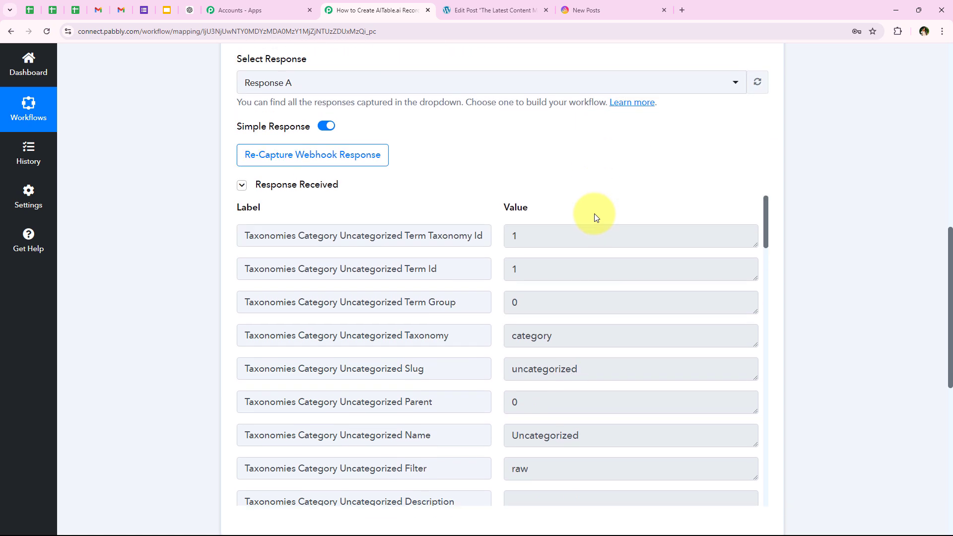
scroll(528, 272, down, 6)
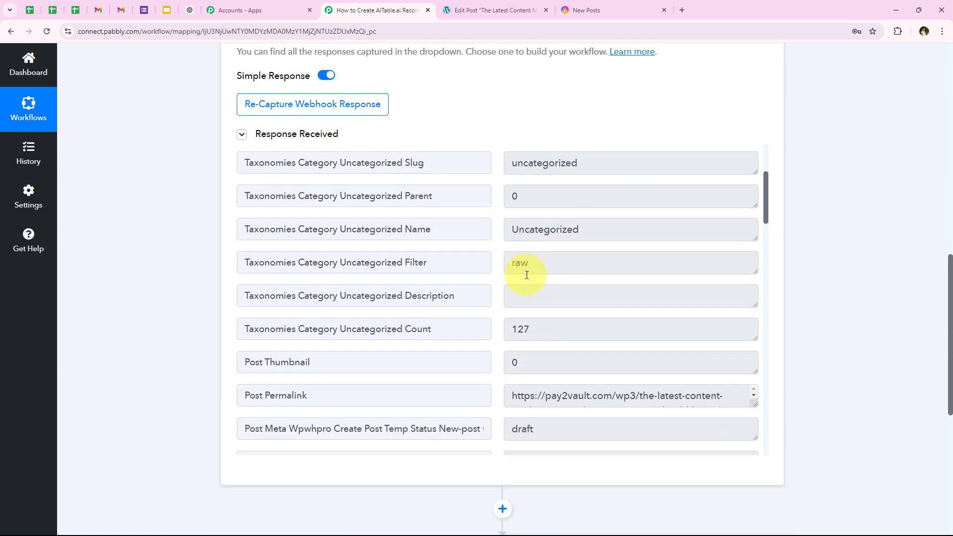
scroll(527, 275, down, 3)
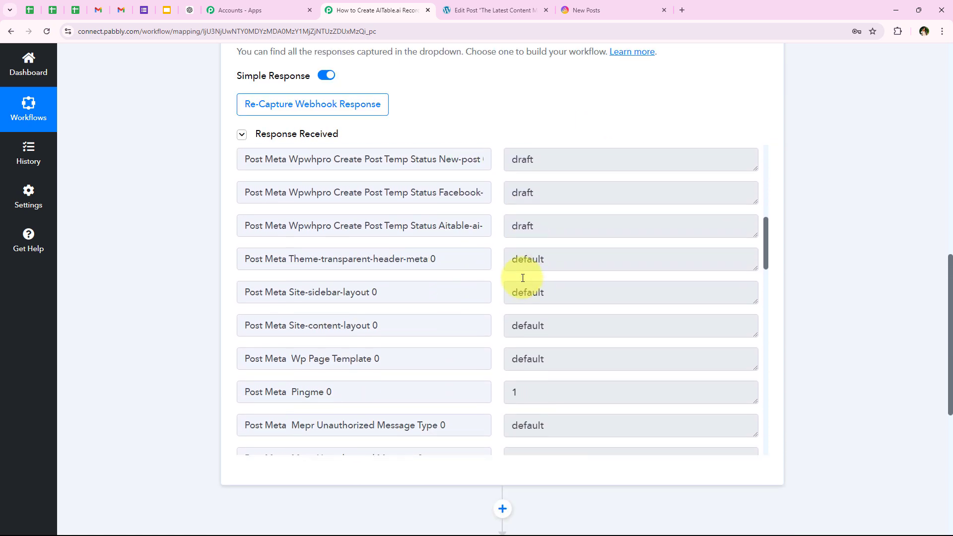
scroll(521, 277, up, 2)
scroll(485, 244, down, 10)
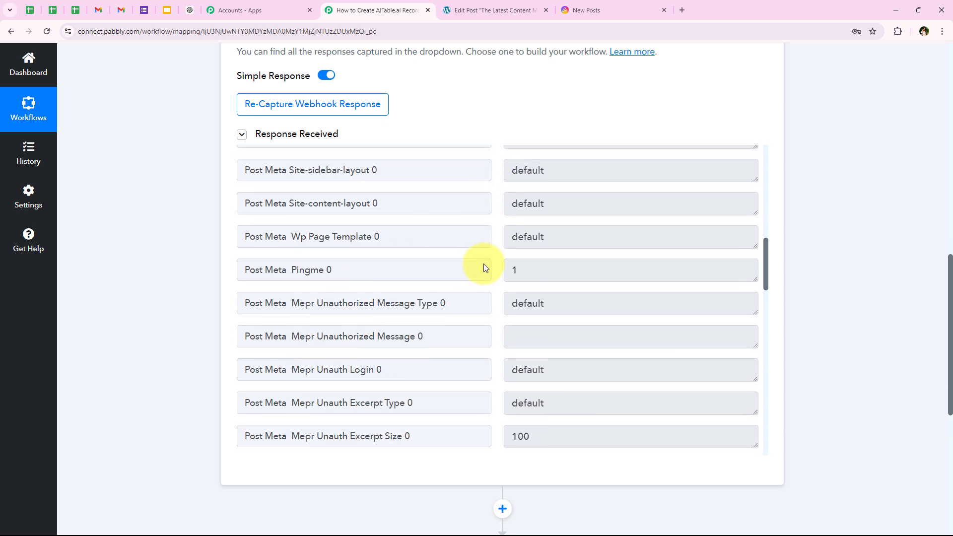
scroll(484, 264, down, 3)
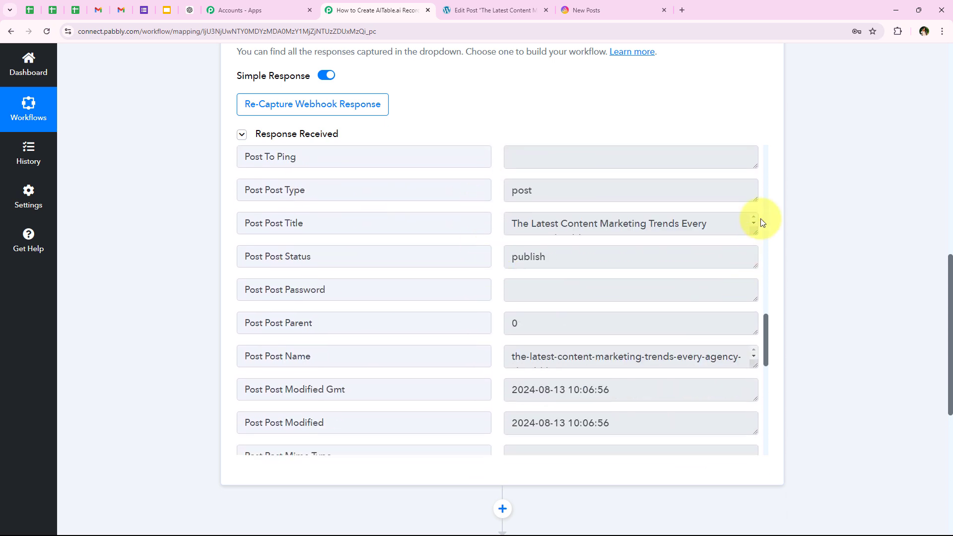
scroll(346, 298, down, 6)
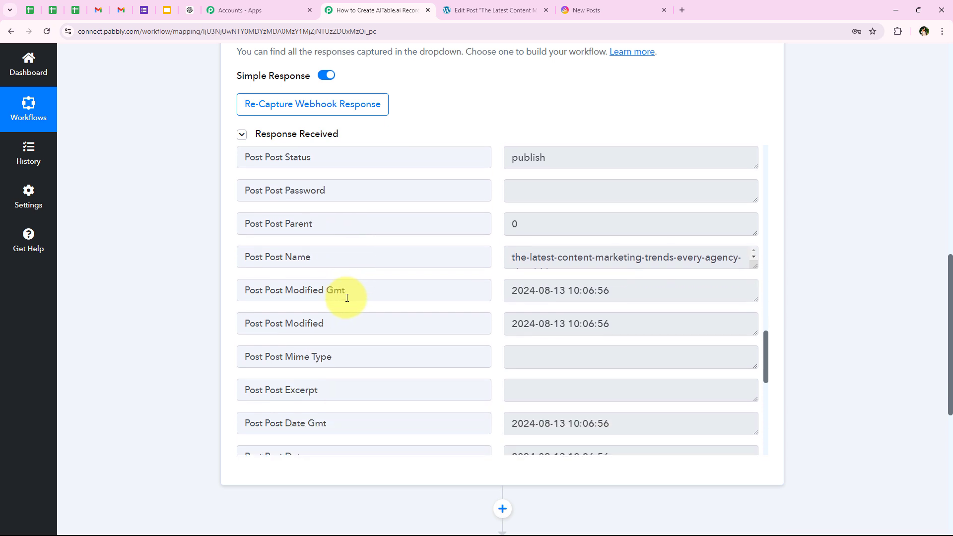
scroll(350, 297, down, 4)
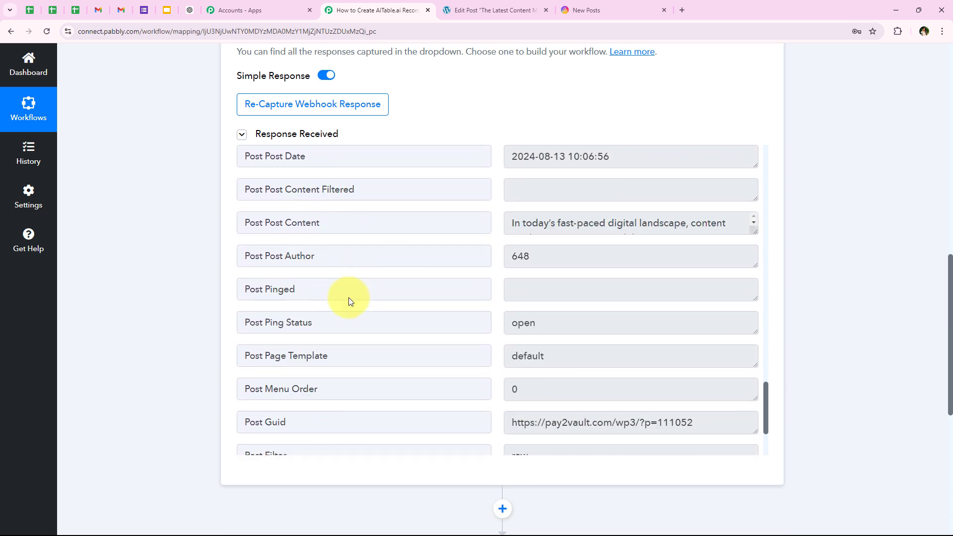
scroll(347, 297, up, 5)
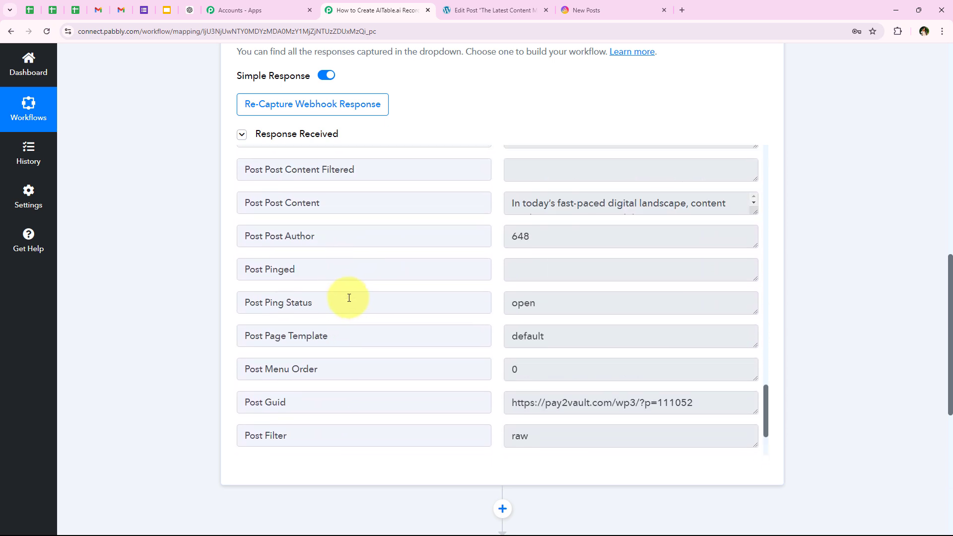
drag(753, 258, 716, 440)
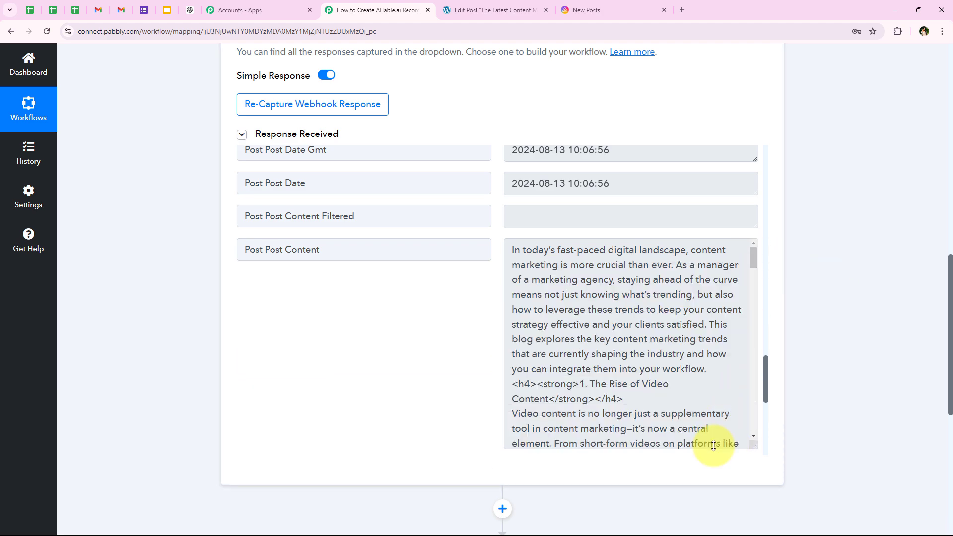
scroll(553, 311, down, 1)
scroll(551, 313, down, 7)
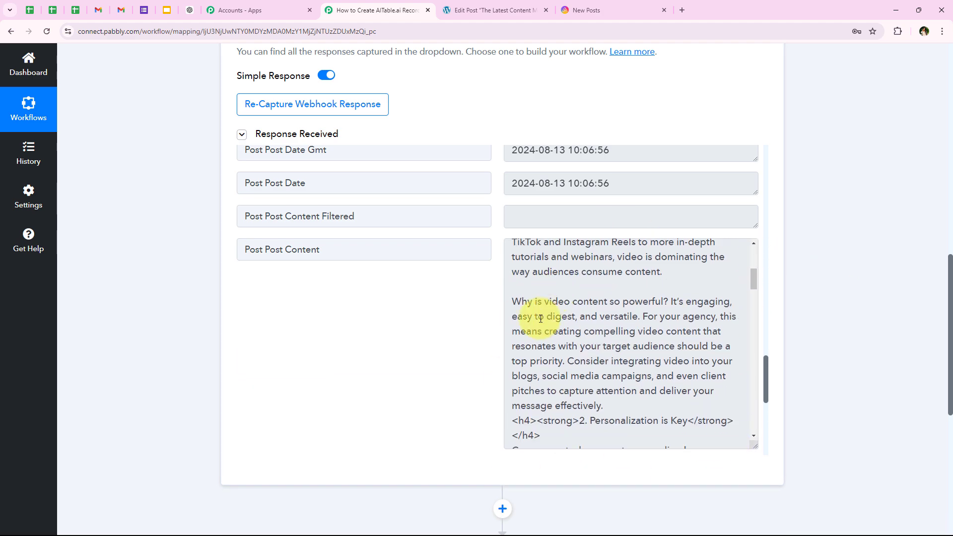
Collapse the WordPress trigger, expand the second step of the workflow and choose AITable.ai as its action app.
scroll(185, 331, up, 12)
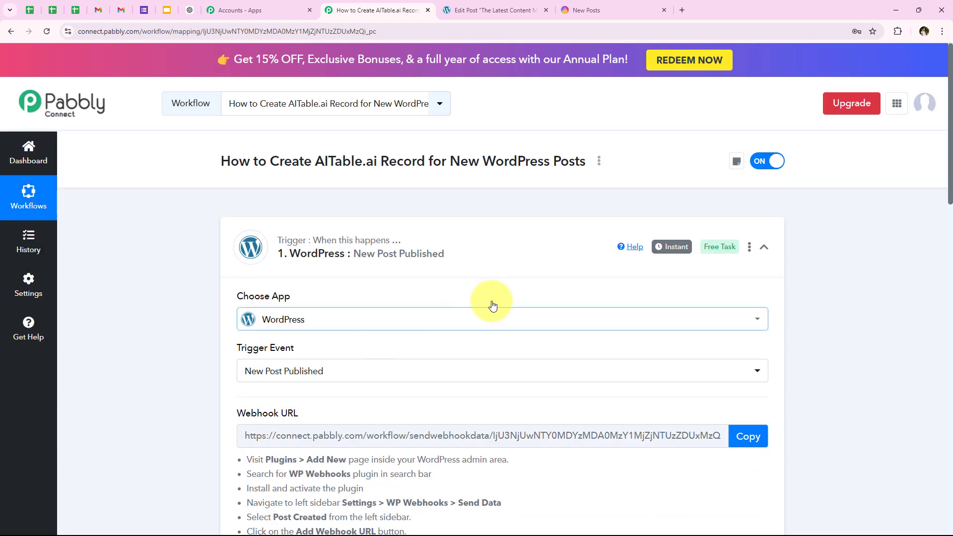
click(239, 243)
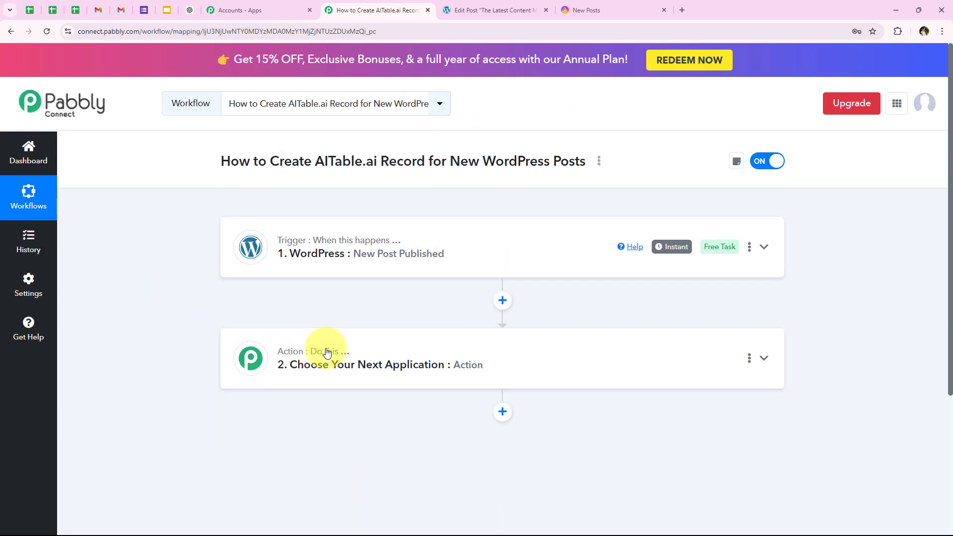
click(330, 356)
scroll(671, 270, down, 4)
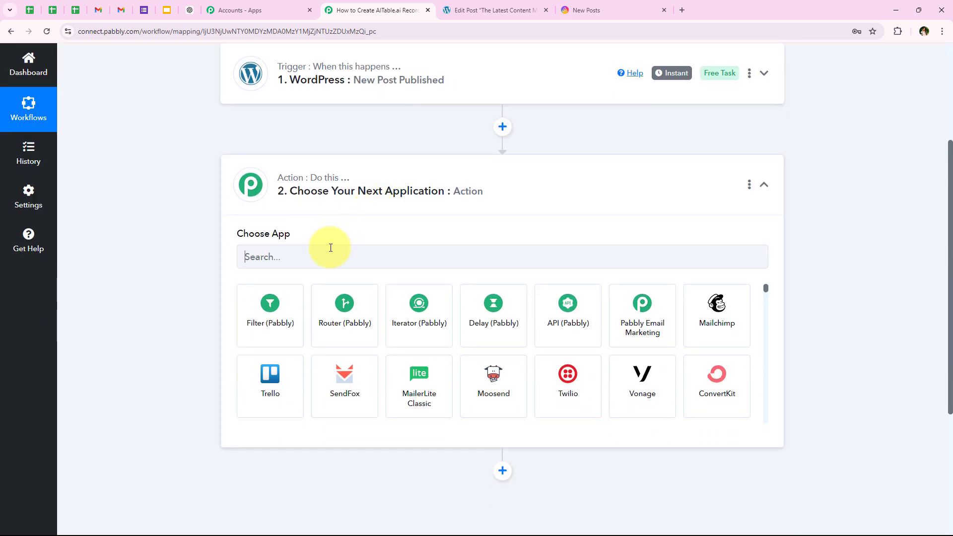
click(330, 248)
text(A)
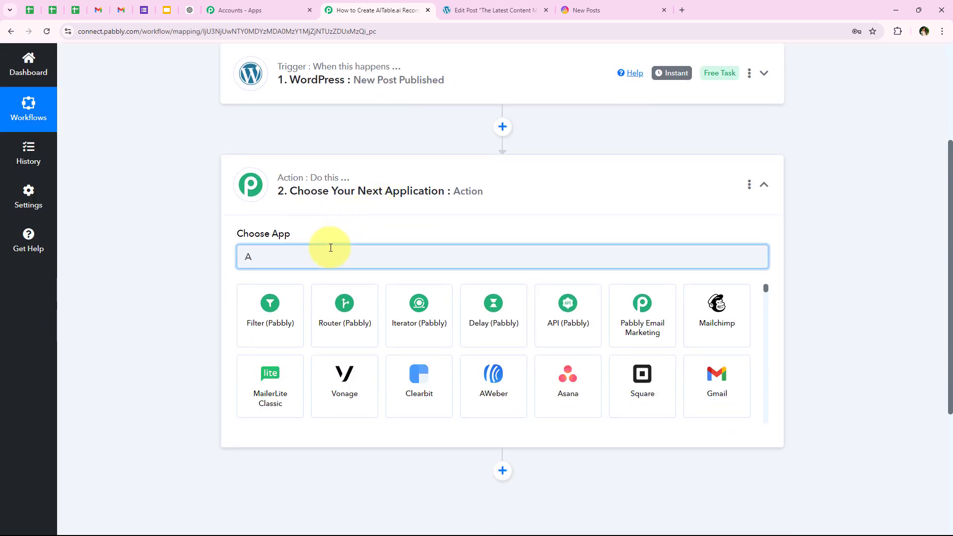
text(Ita)
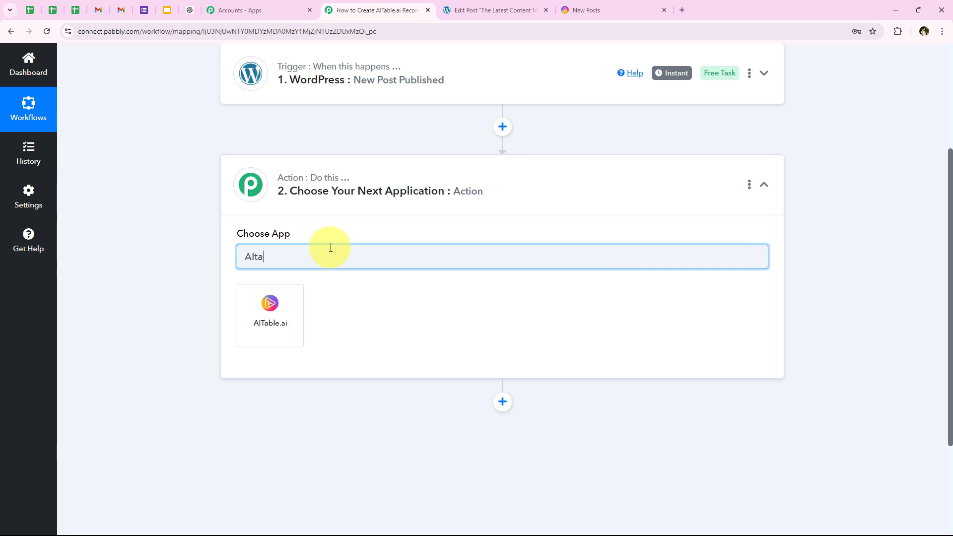
key(BackSpace)
key(BackSpace)
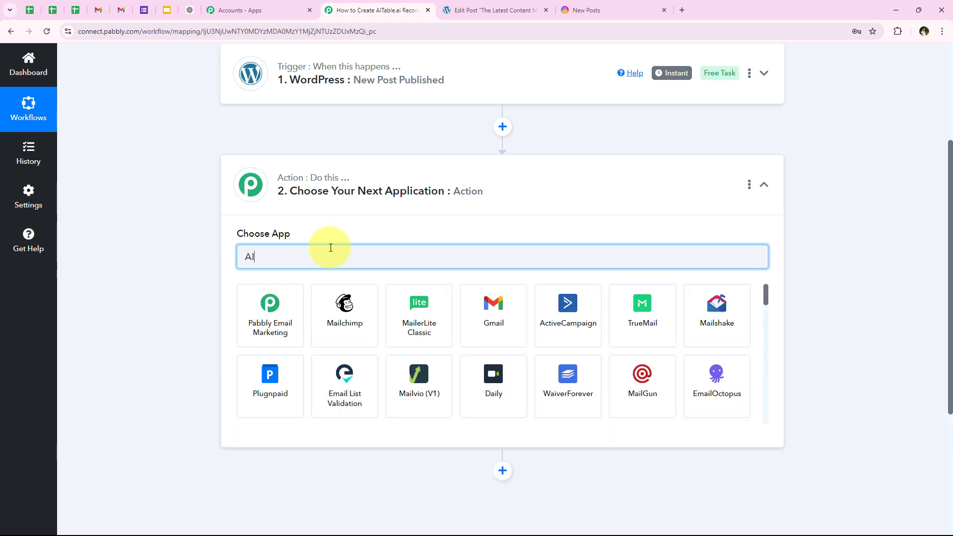
text(Table)
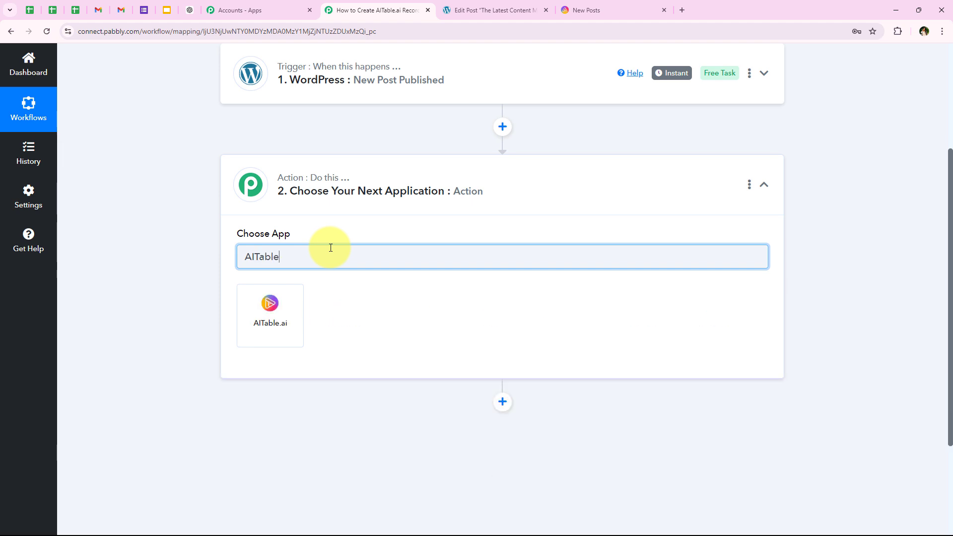
click(258, 301)
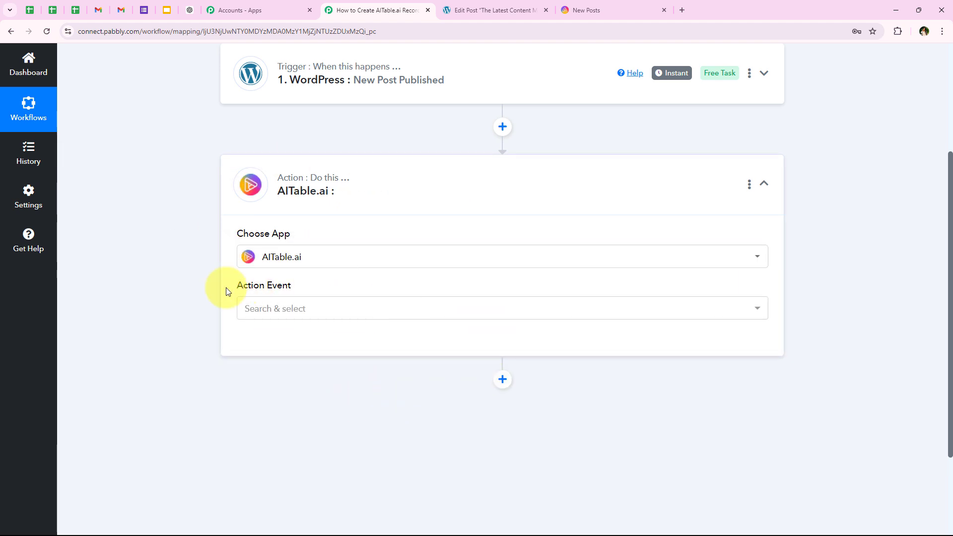
Set the action event to Create a Record and start adding a new AITable.ai connection.
drag(224, 287, 304, 288)
click(309, 315)
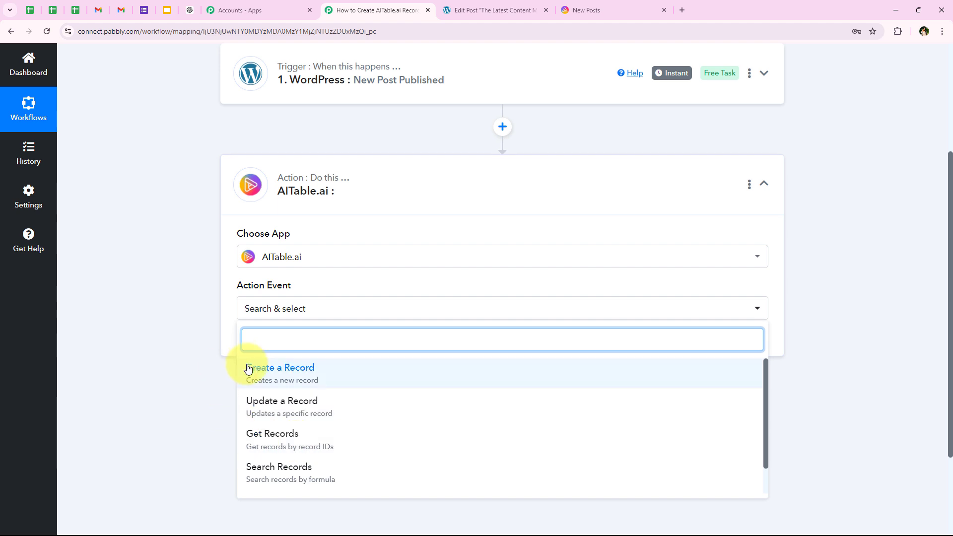
click(312, 367)
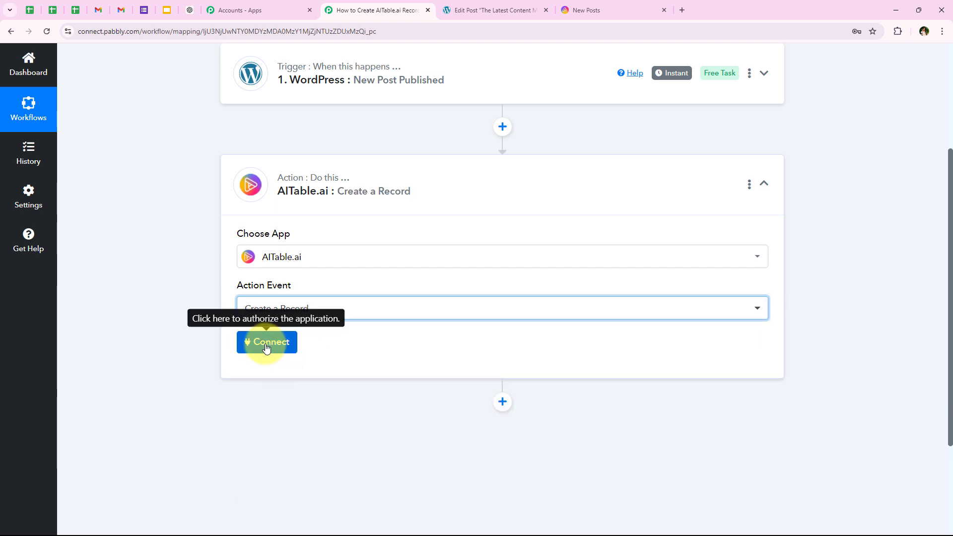
click(263, 344)
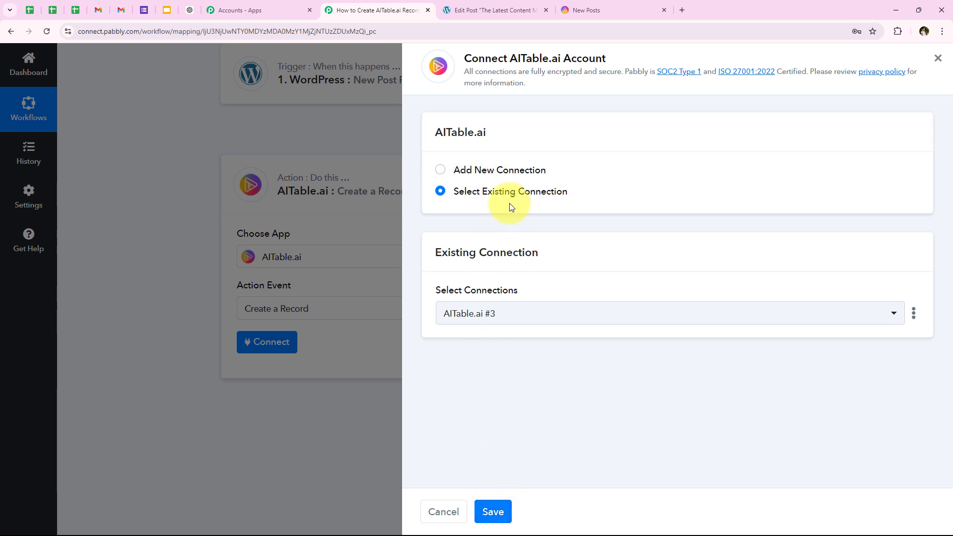
click(468, 170)
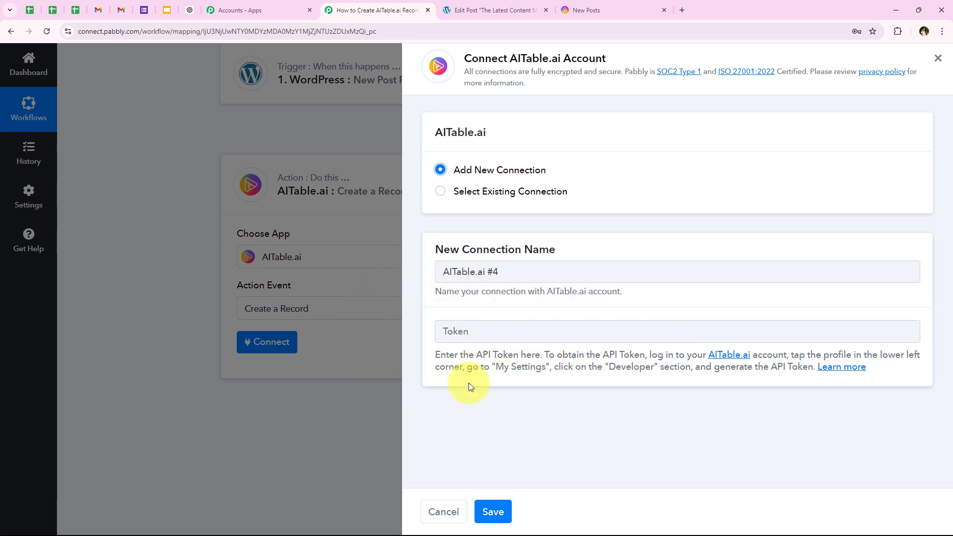
drag(433, 358, 929, 365)
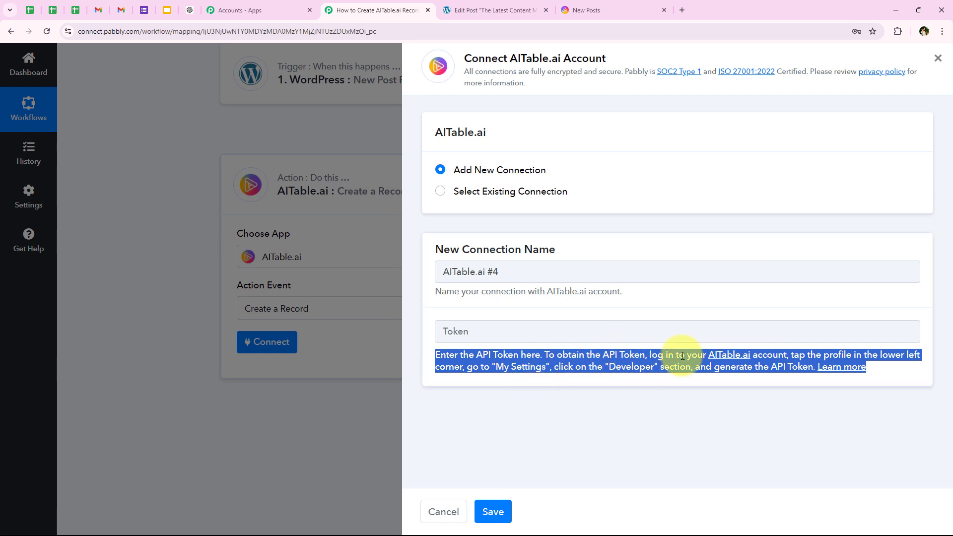
click(667, 366)
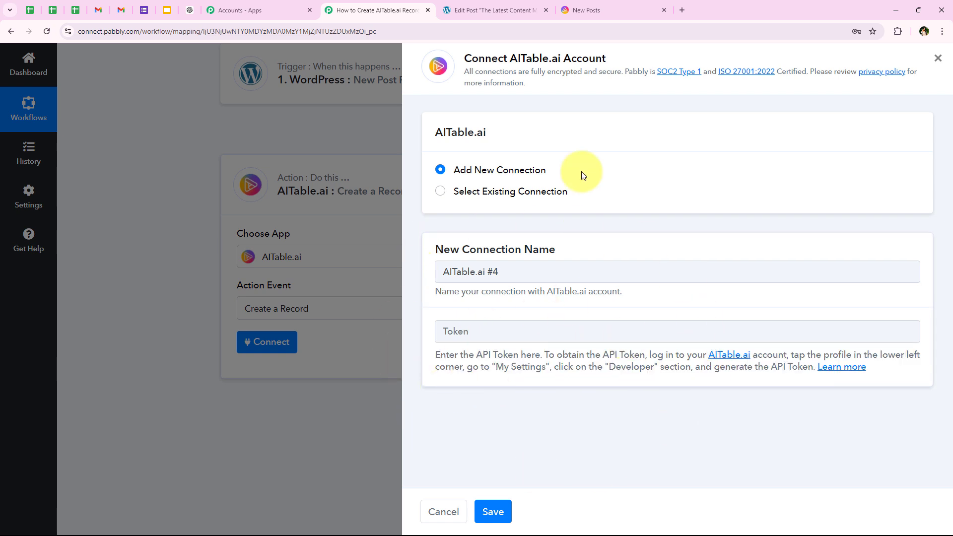
Switch to AITable.ai and copy the API token from the developer section of the account settings.
click(649, 4)
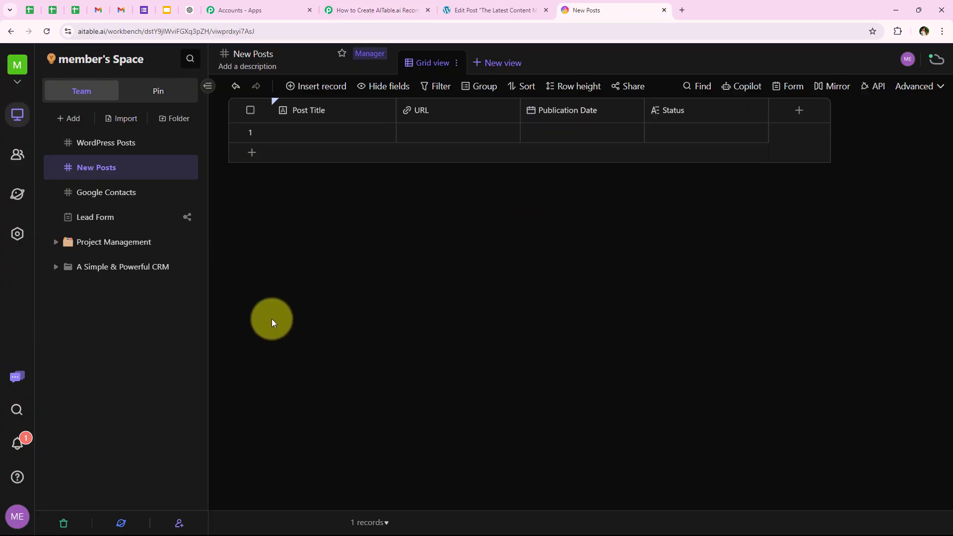
click(17, 517)
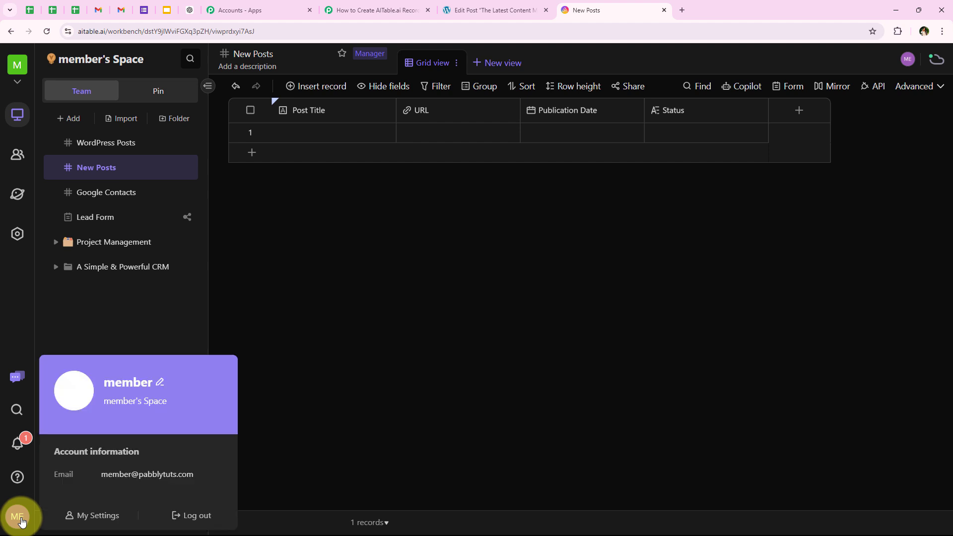
click(102, 516)
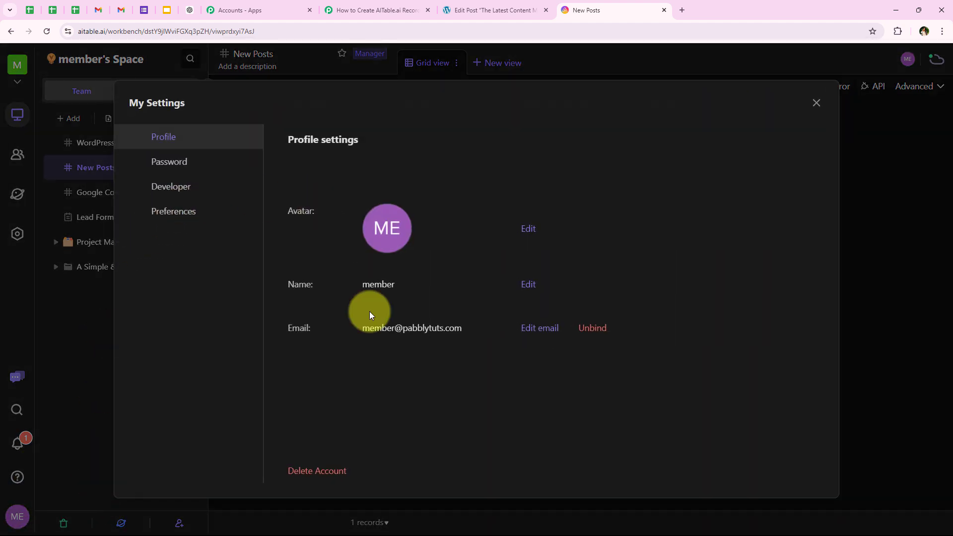
click(180, 193)
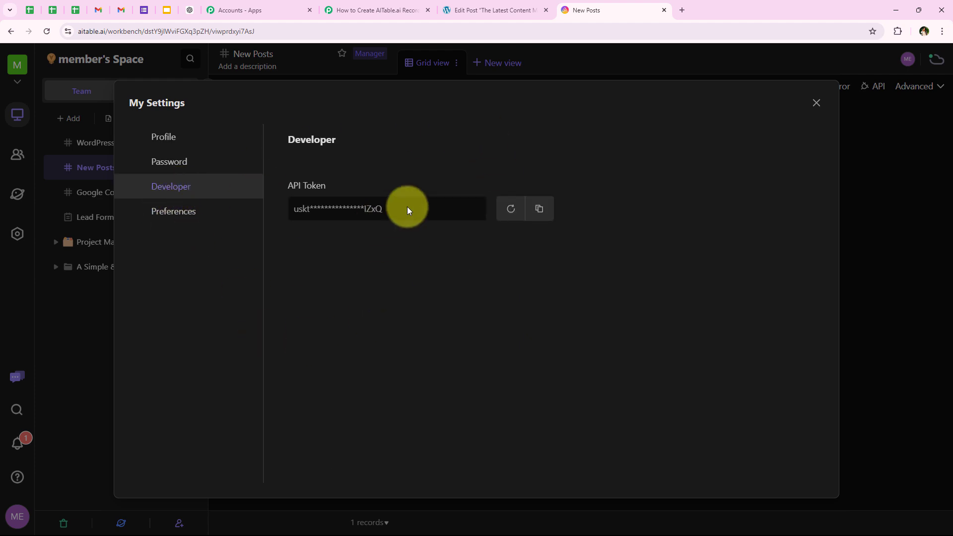
click(534, 214)
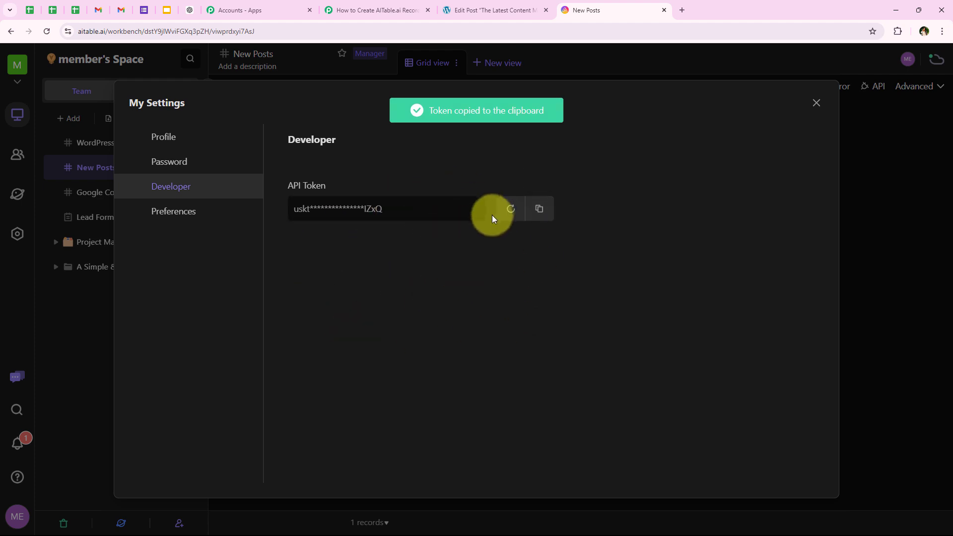
click(536, 210)
Return to the Pabbly Connect workflow, paste the API token into the new AITable.ai connection and save it.
click(411, 5)
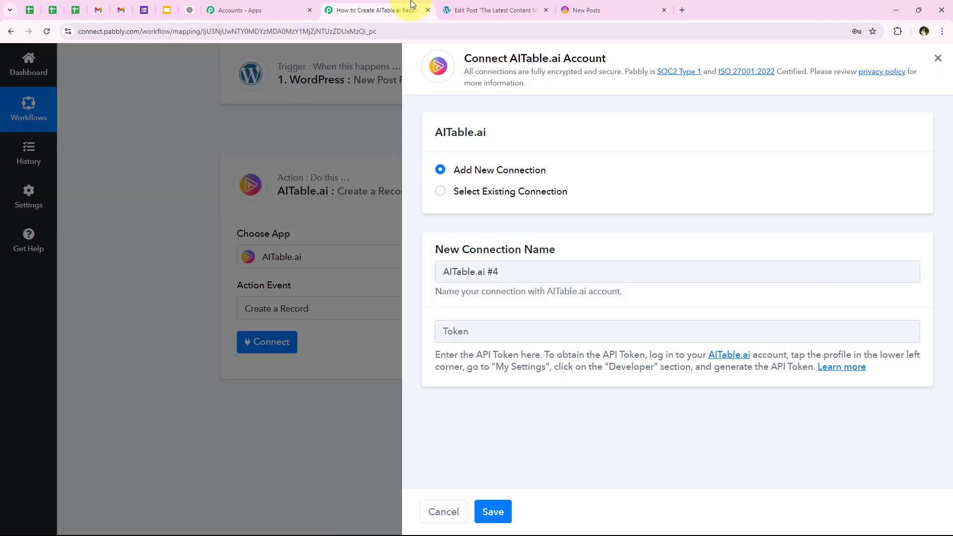
click(485, 339)
right_click(486, 339)
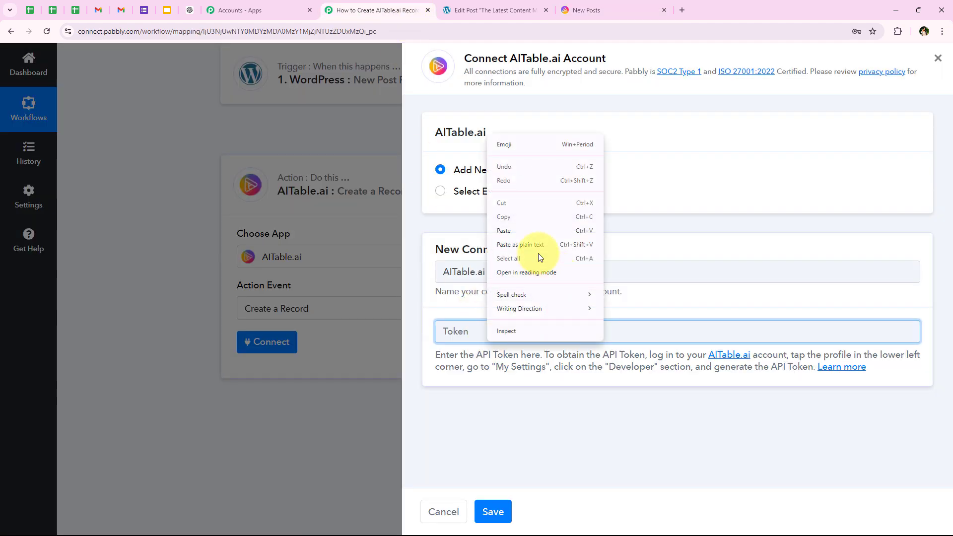
click(514, 230)
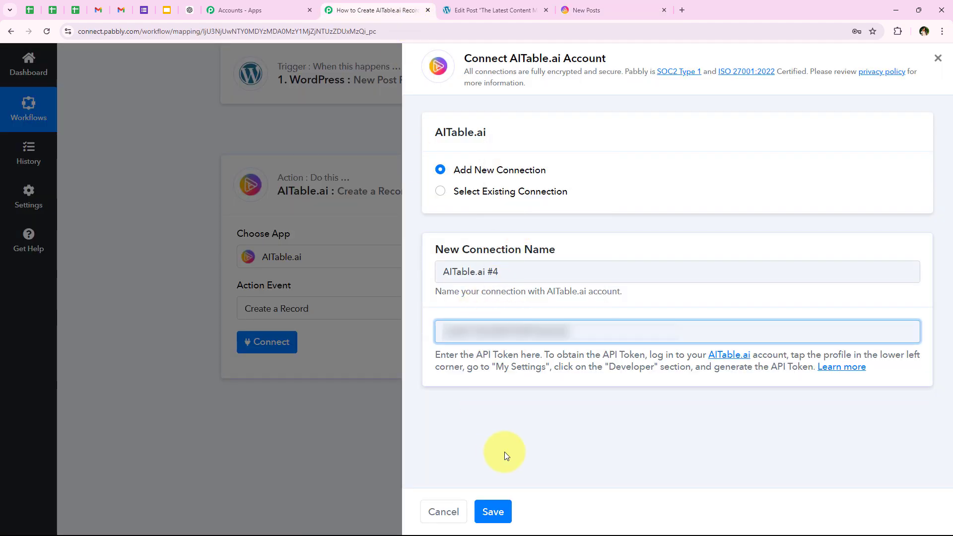
click(496, 513)
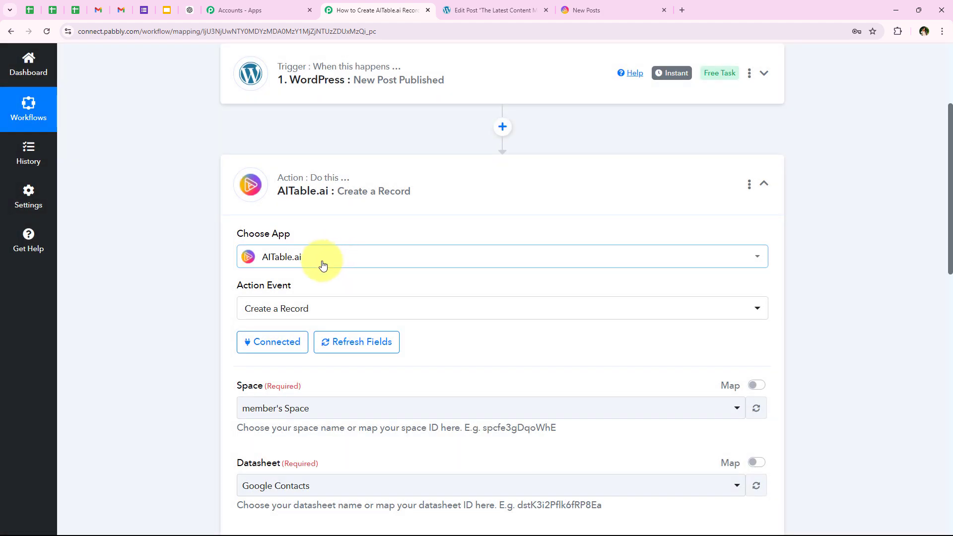
Select member's Space as the space and New Posts as the datasheet for the new record.
scroll(305, 292, down, 1)
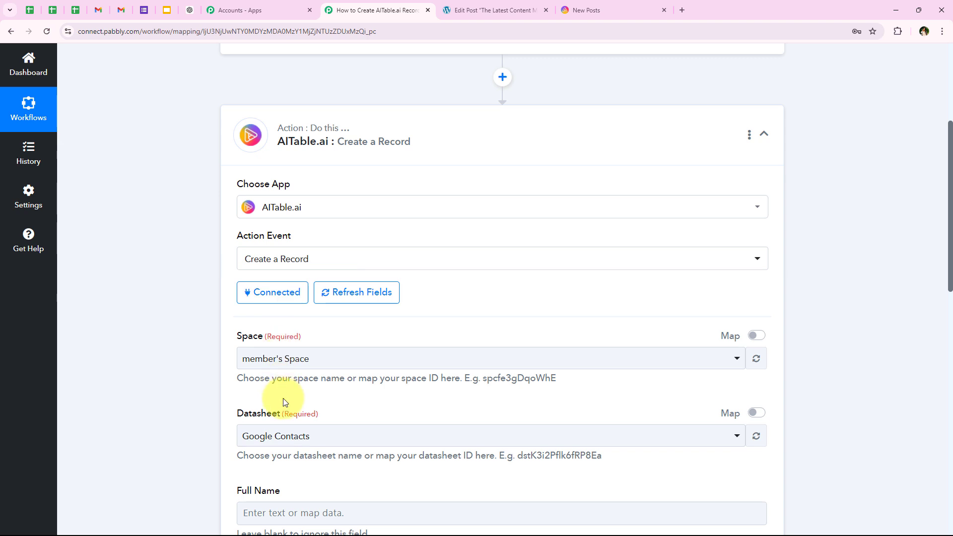
scroll(275, 424, down, 1)
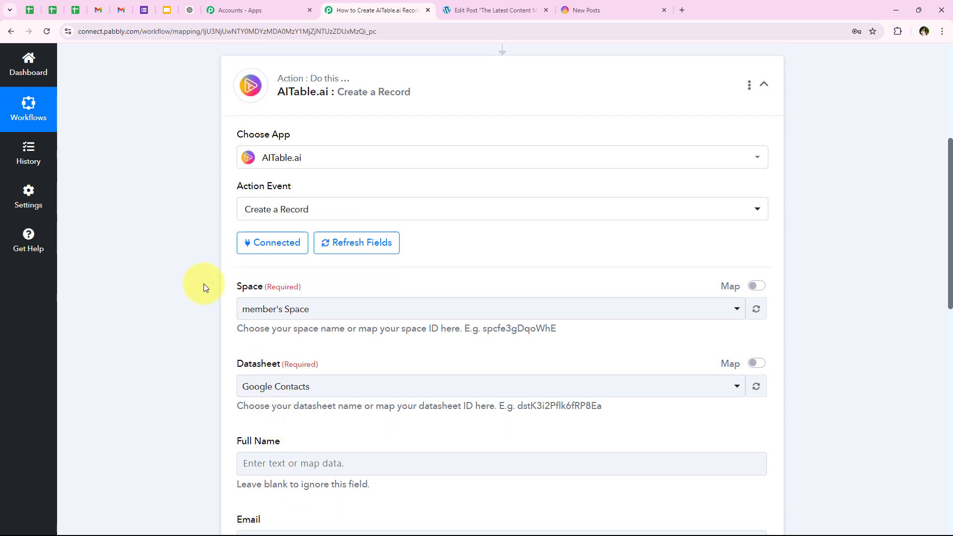
click(278, 310)
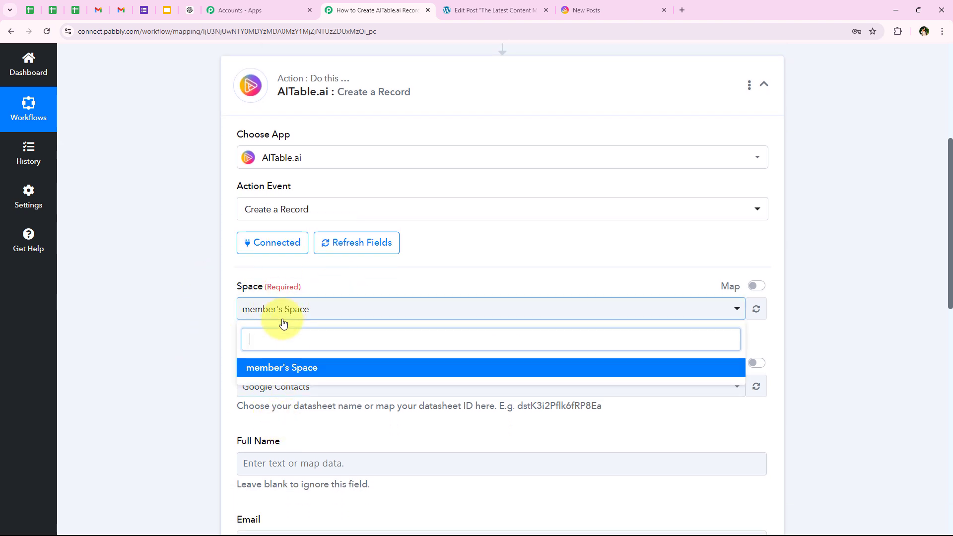
click(278, 366)
scroll(300, 342, down, 2)
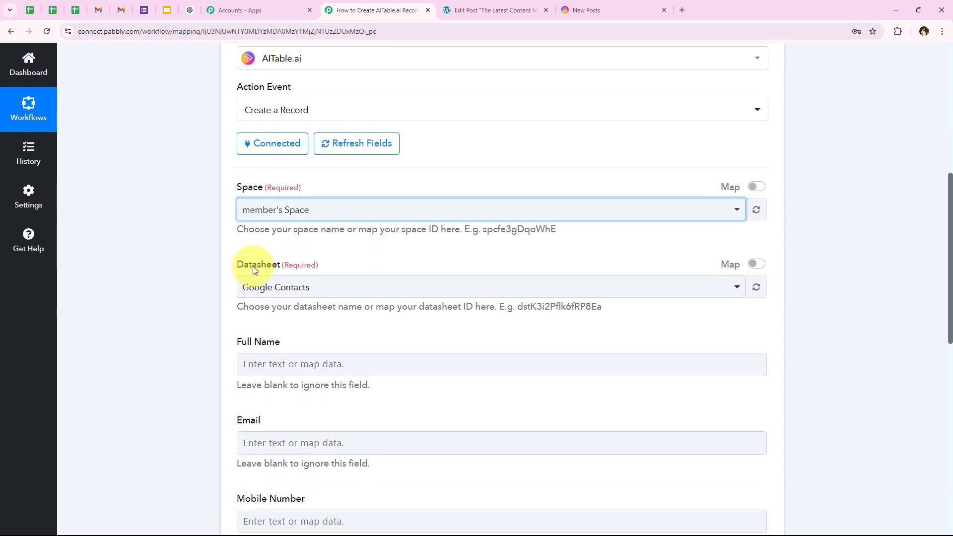
double_click(260, 266)
click(283, 269)
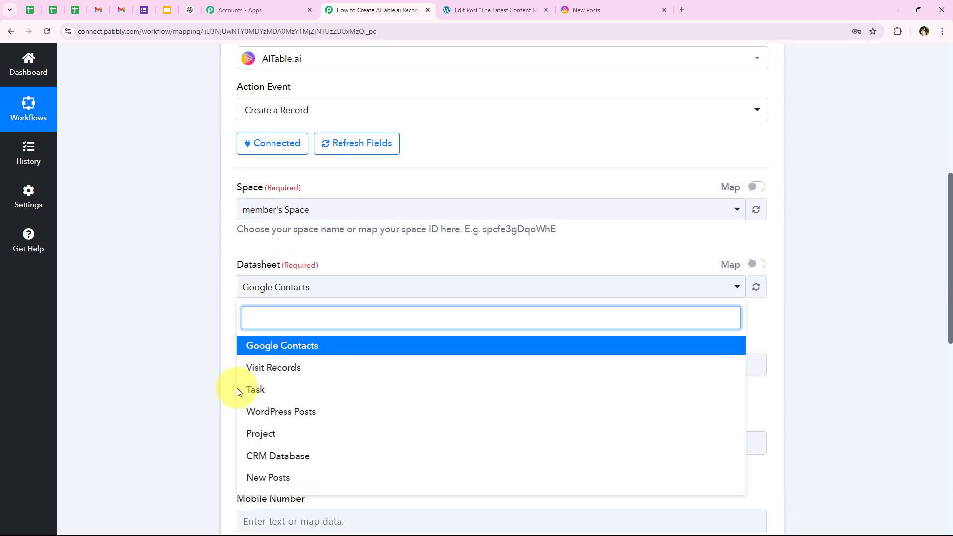
click(316, 469)
Switch to AITable.ai, close the account settings and check the columns of the New Posts datasheet.
click(590, 10)
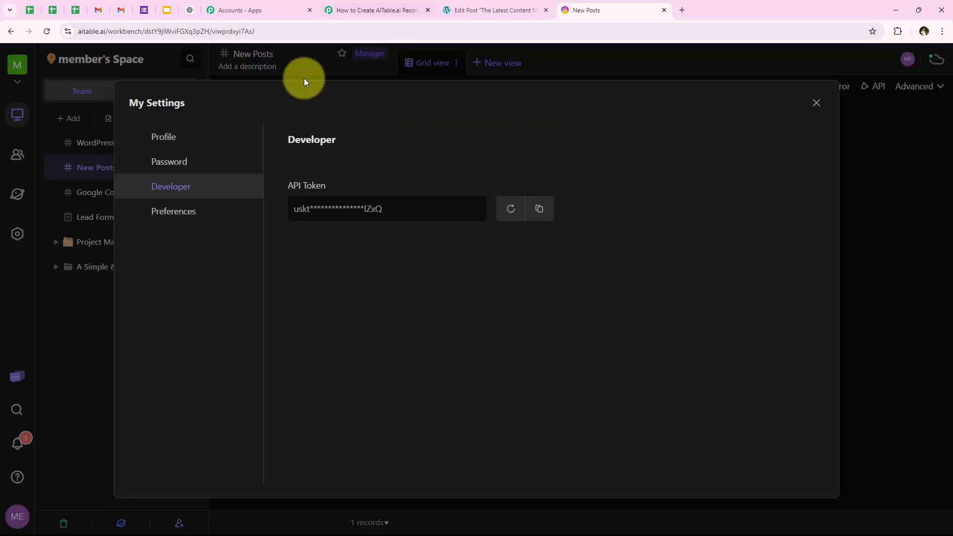
click(814, 100)
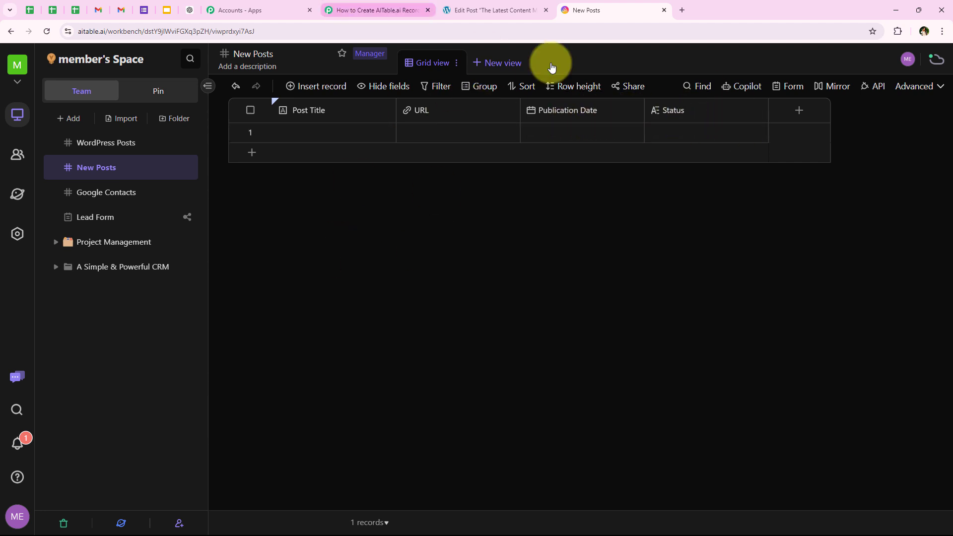
click(348, 10)
Switch back to the Pabbly Connect workflow and review the AITable.ai record fields and their mapping data source.
scroll(311, 120, down, 1)
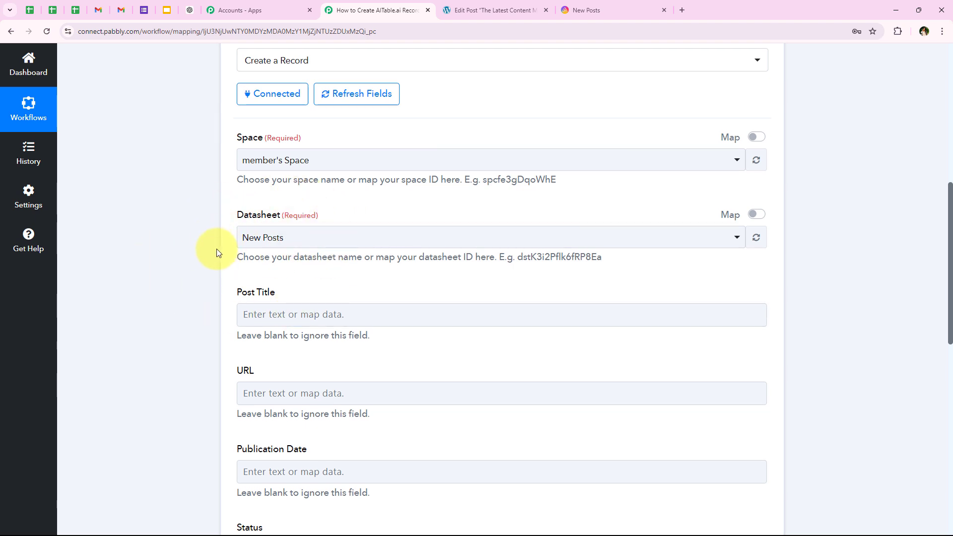
scroll(216, 251, down, 2)
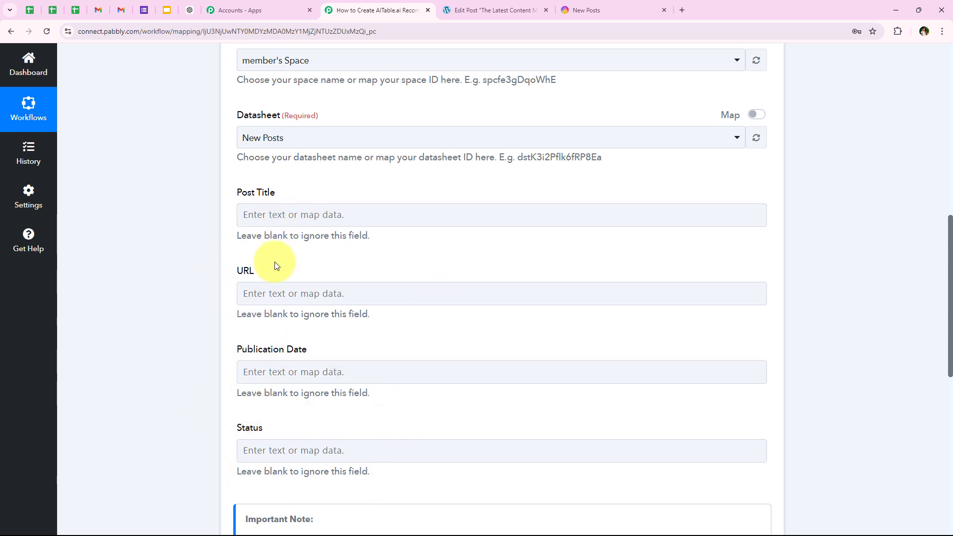
scroll(385, 229, up, 2)
scroll(388, 230, down, 2)
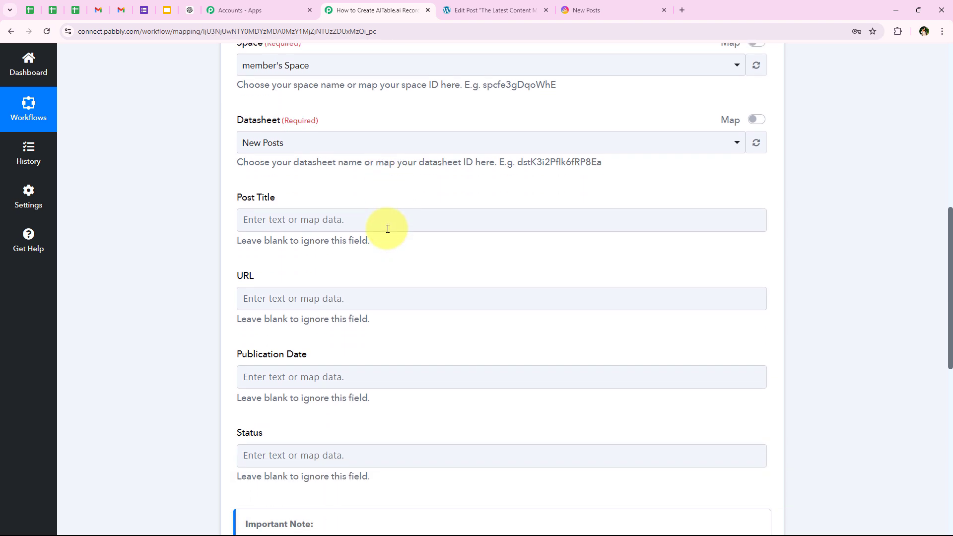
scroll(388, 229, down, 1)
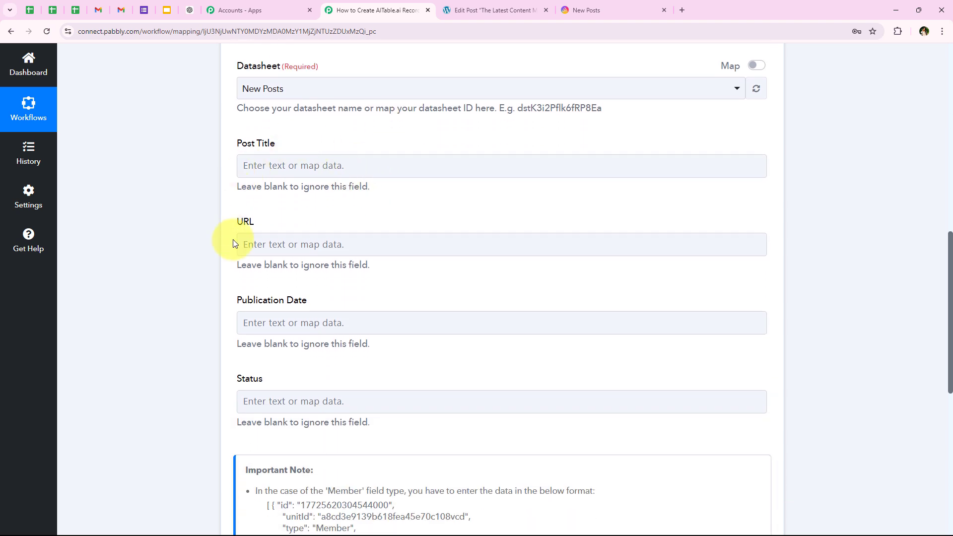
click(278, 165)
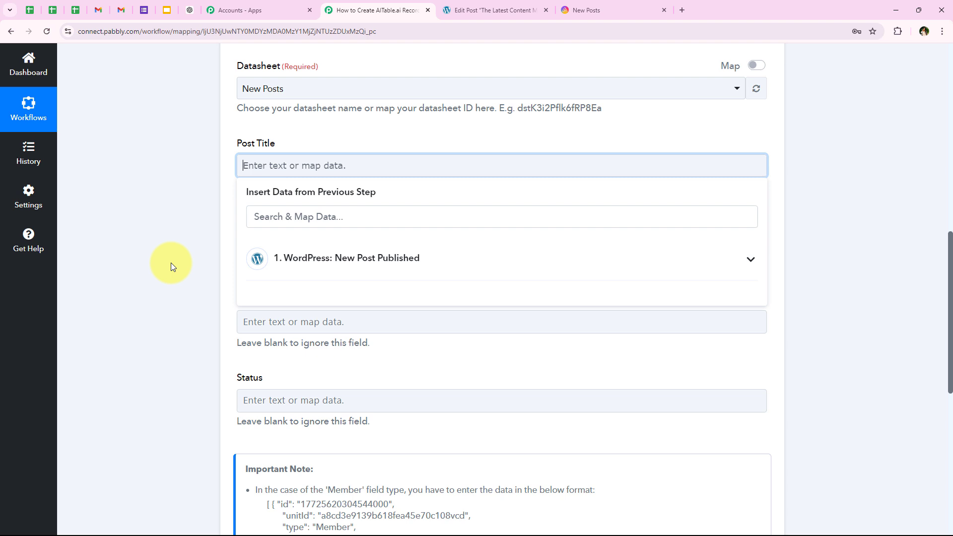
click(171, 263)
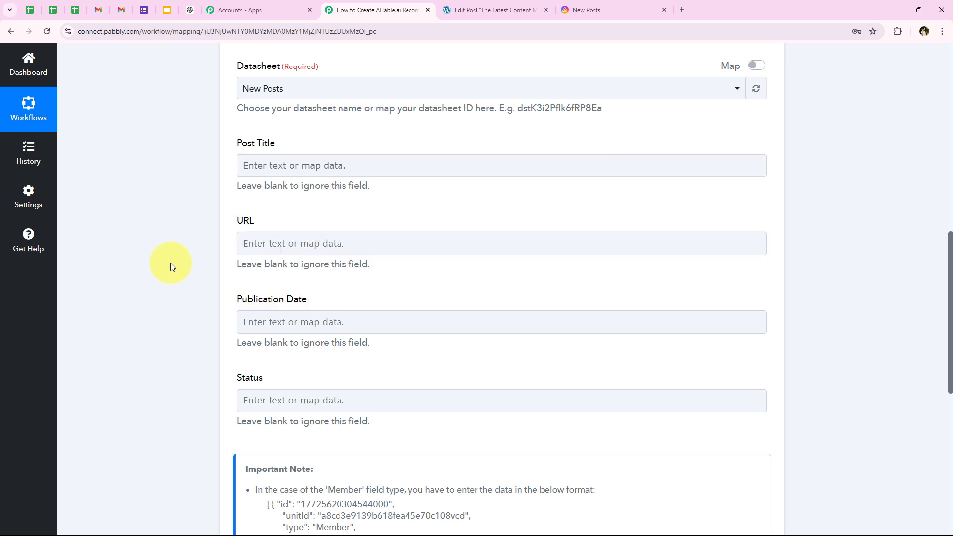
click(259, 169)
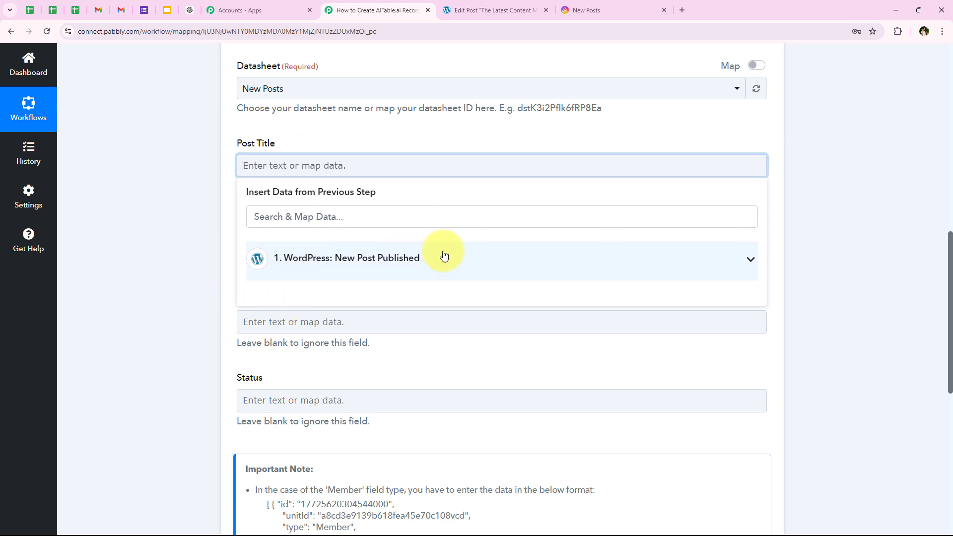
click(192, 227)
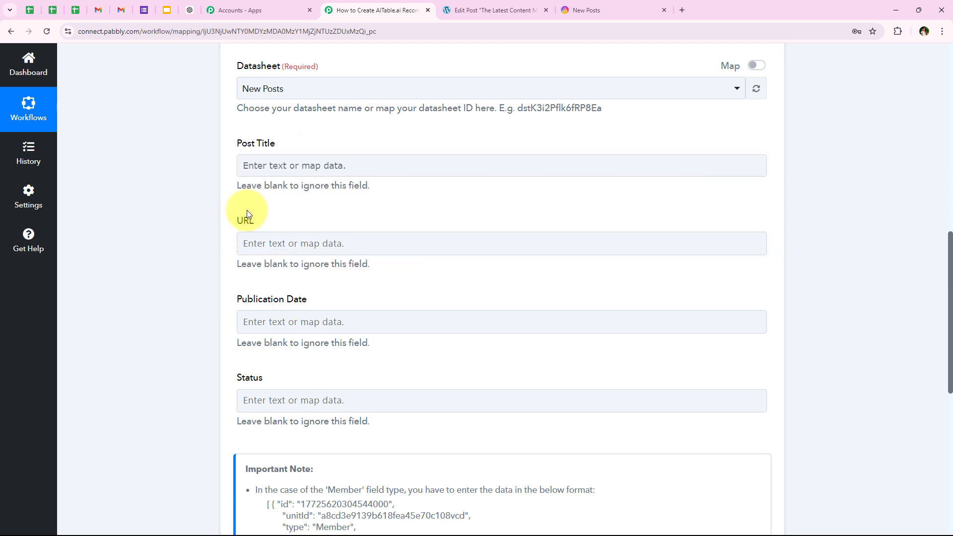
click(291, 163)
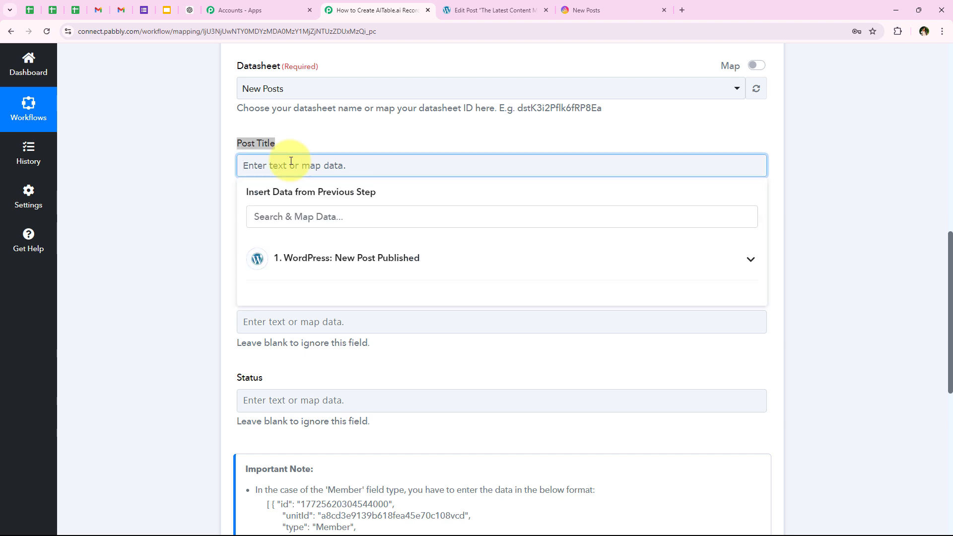
text(xyz)
drag(290, 160, 205, 160)
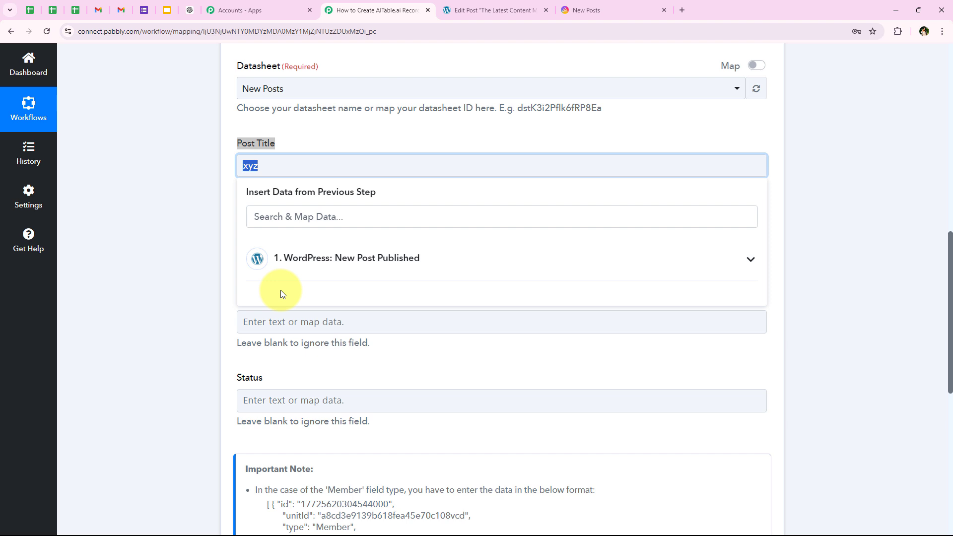
key(BackSpace)
Search the WordPress trigger data for "title" and map Post Post Title to the Post Title field.
click(282, 268)
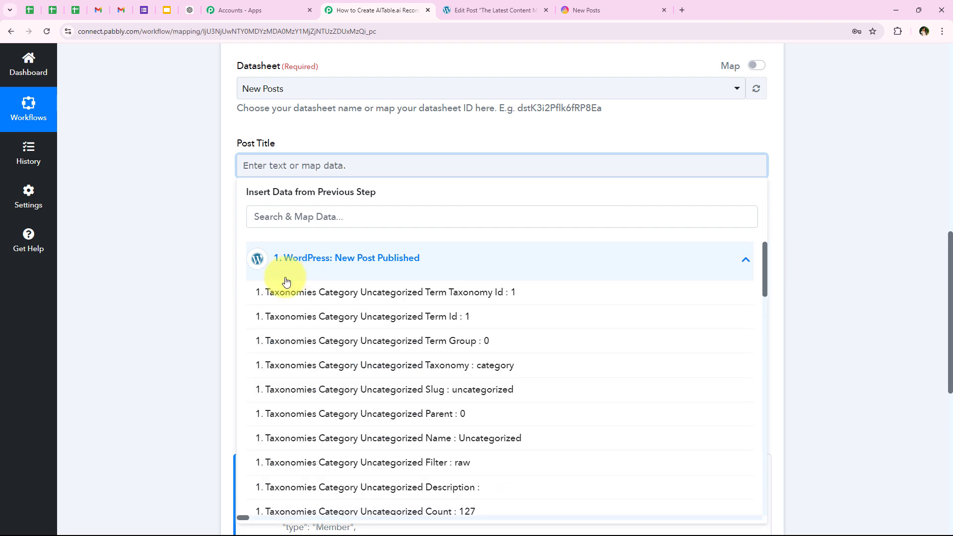
click(313, 216)
text(title)
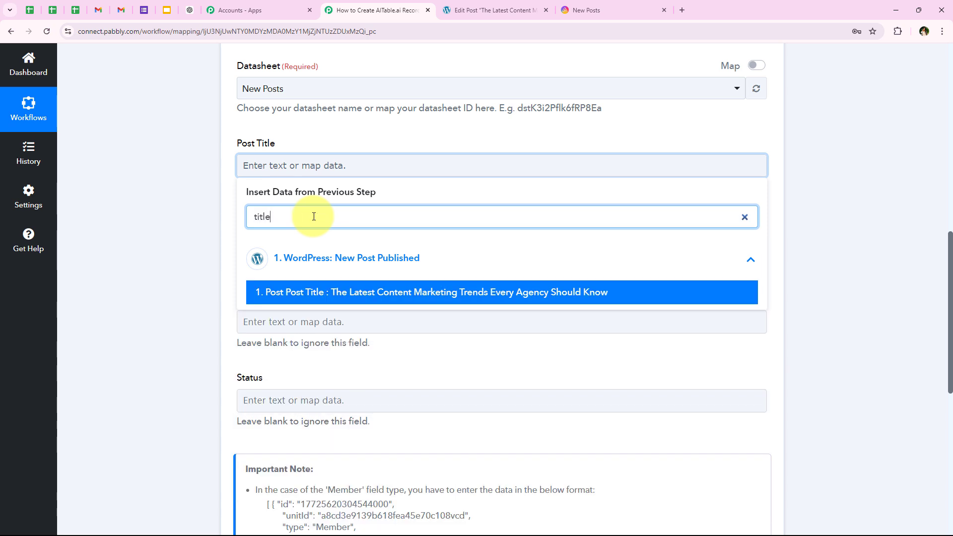
click(309, 303)
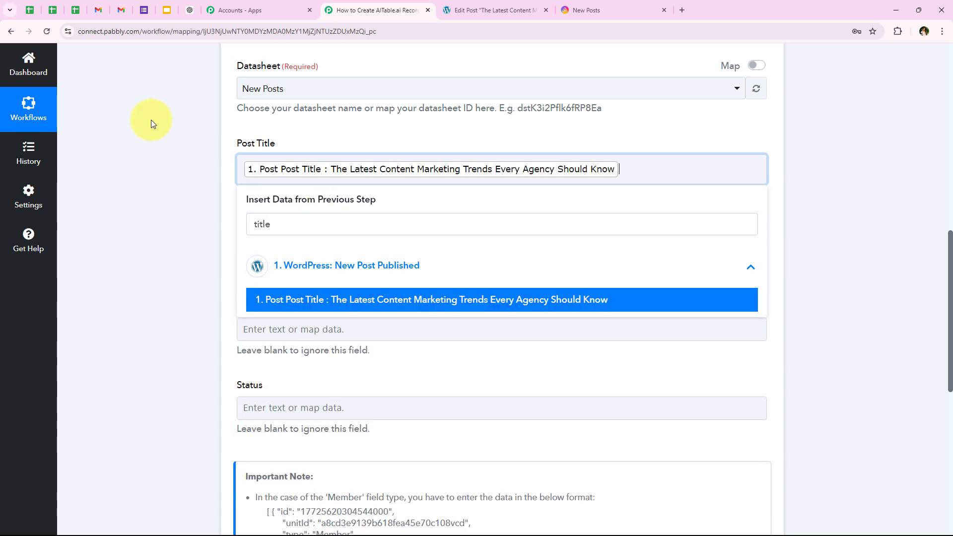
click(153, 121)
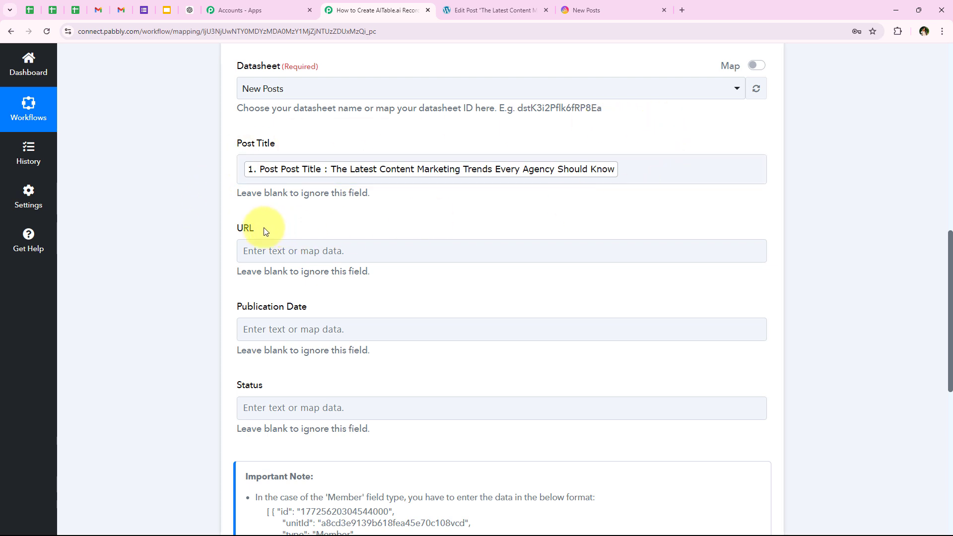
Search the WordPress data for "Lin" and map Post Permalink to the URL field.
scroll(243, 236, down, 1)
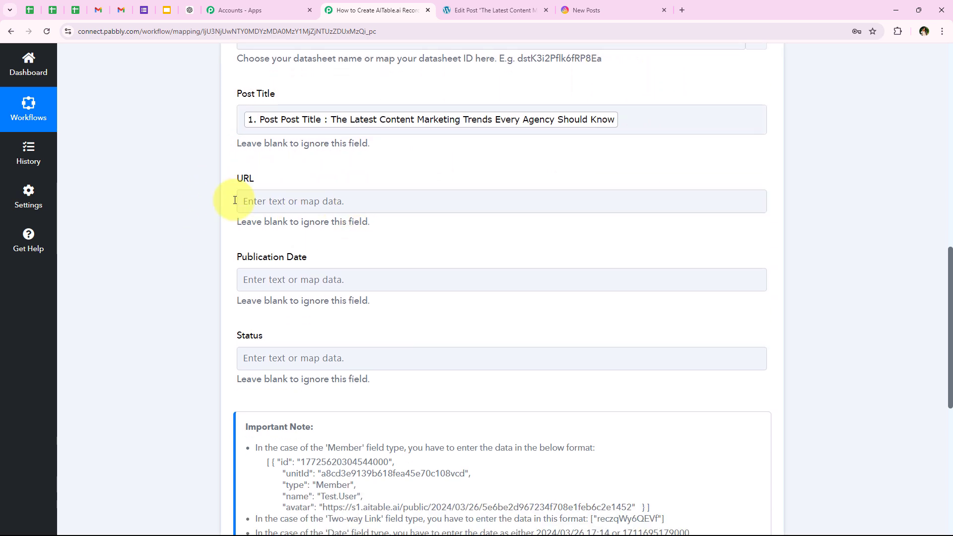
click(303, 200)
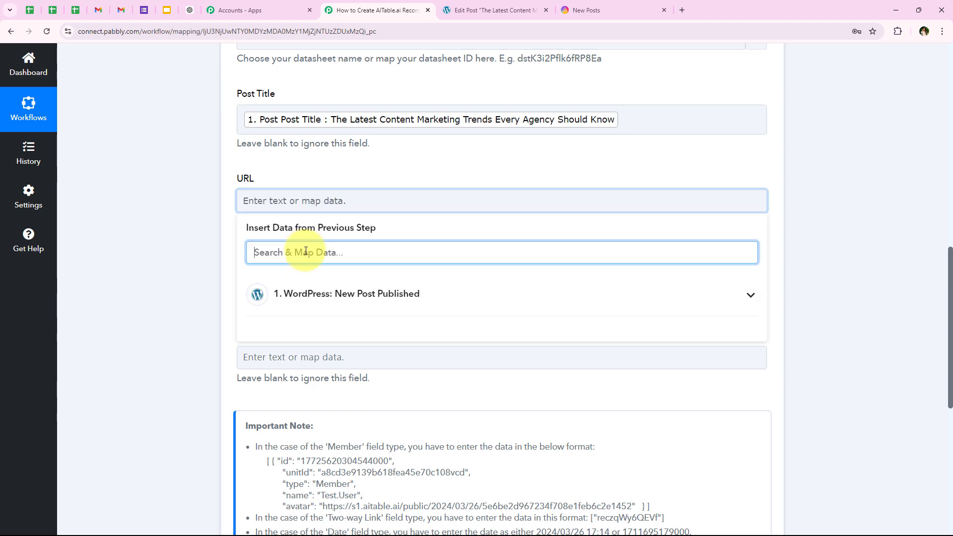
text(Lin)
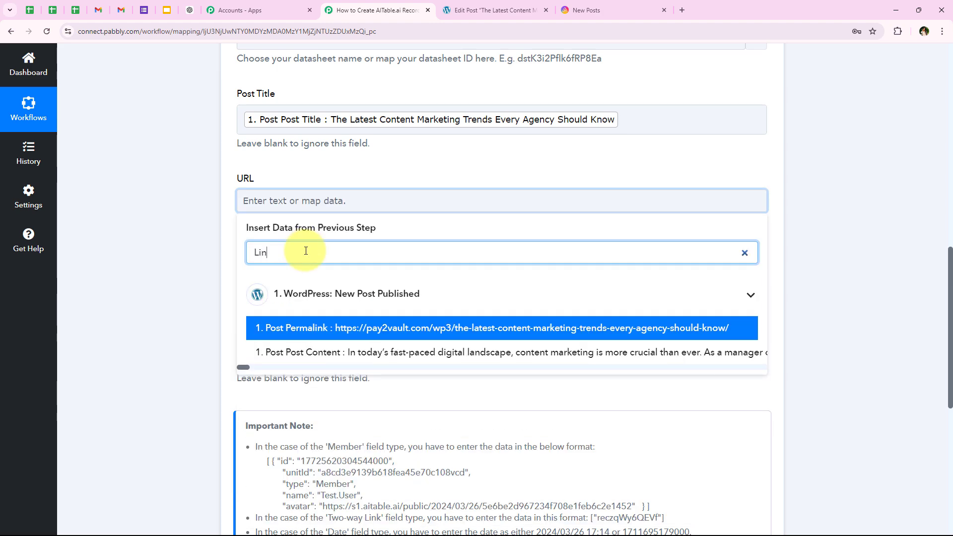
click(345, 329)
click(187, 238)
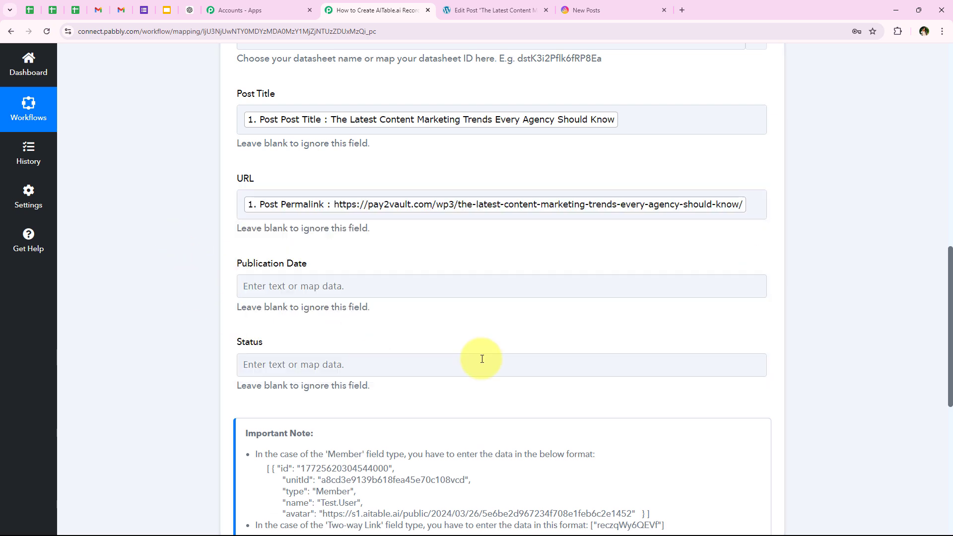
Search the WordPress data for "dat" and map Post Post Date to the Publication Date field.
scroll(246, 264, down, 1)
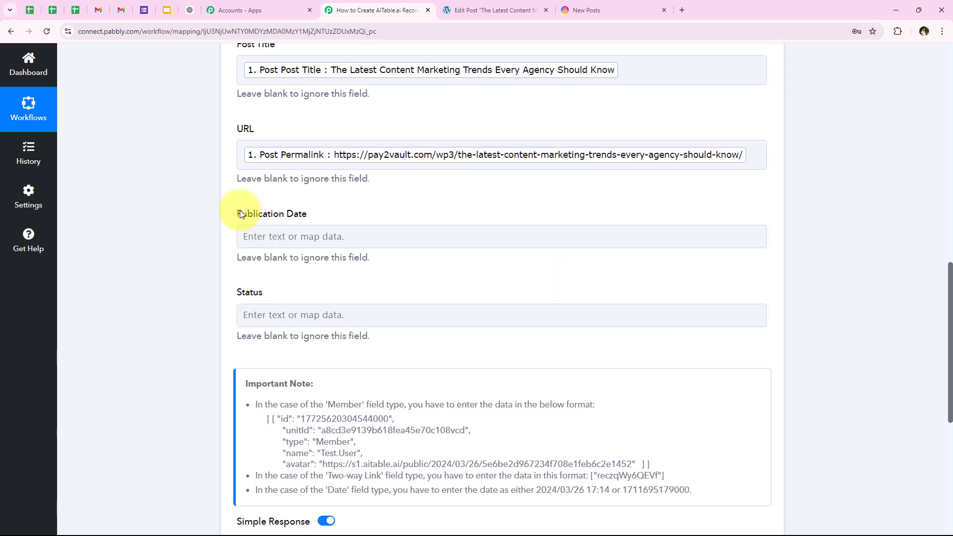
drag(239, 214, 310, 218)
click(309, 235)
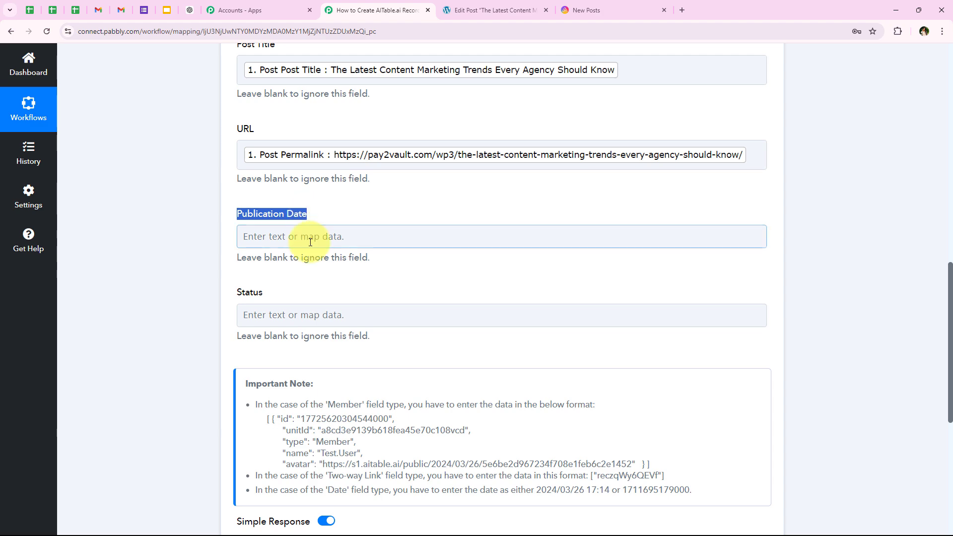
scroll(383, 204, down, 2)
click(311, 193)
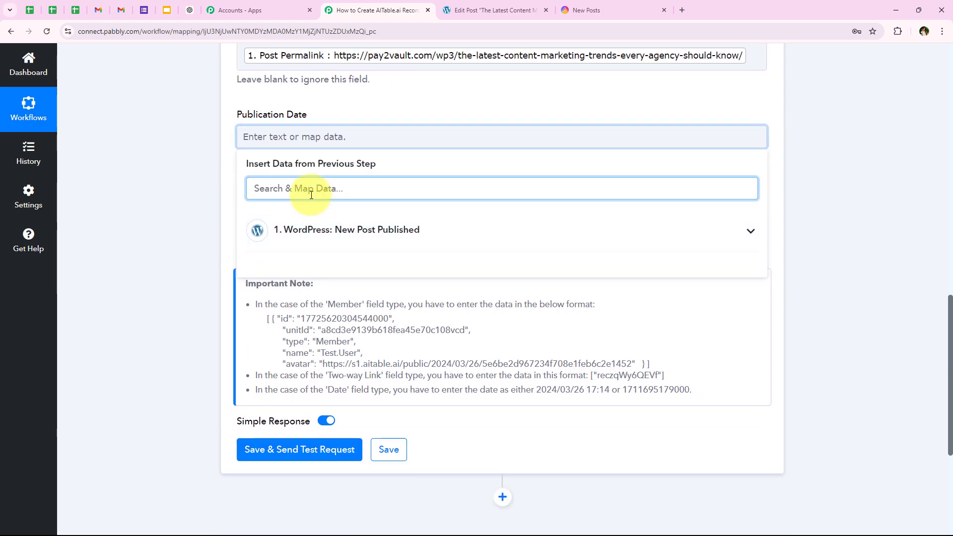
text(dat)
click(298, 288)
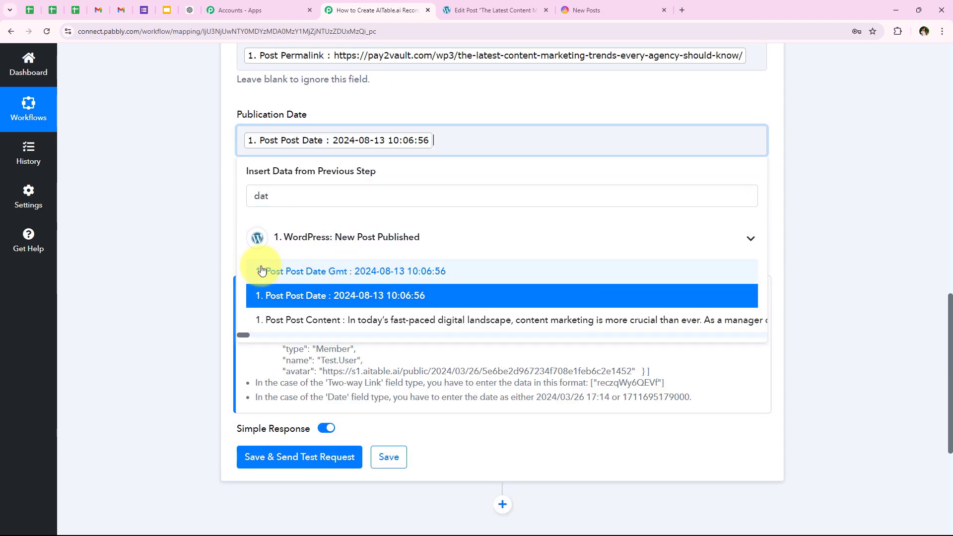
click(195, 248)
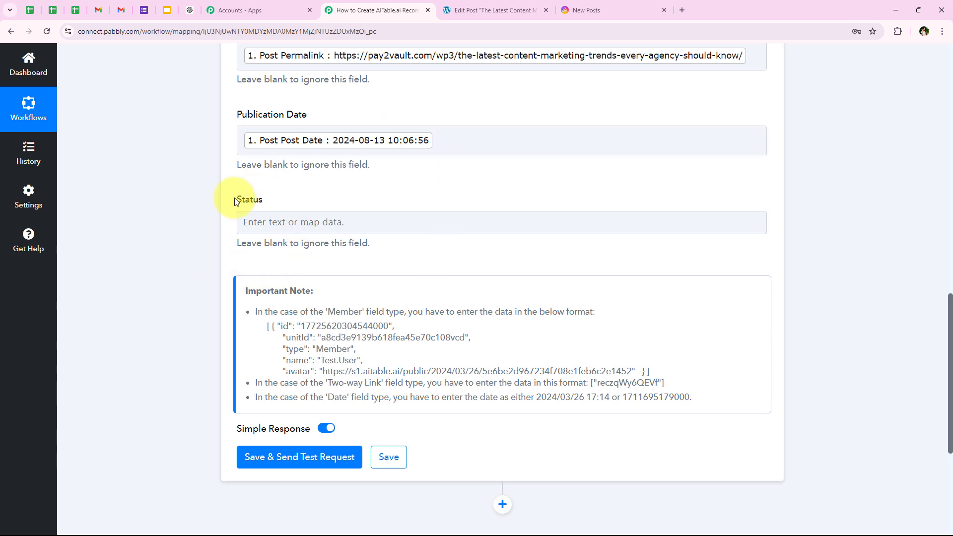
Search the WordPress data for "stat" and map Post Post Status to the Status field.
drag(234, 199, 276, 206)
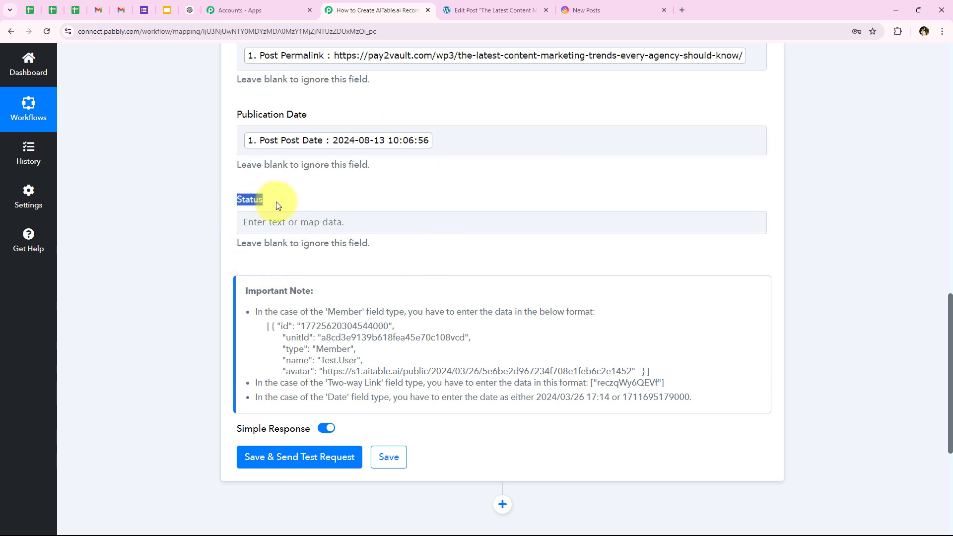
click(331, 218)
click(301, 273)
text(pu)
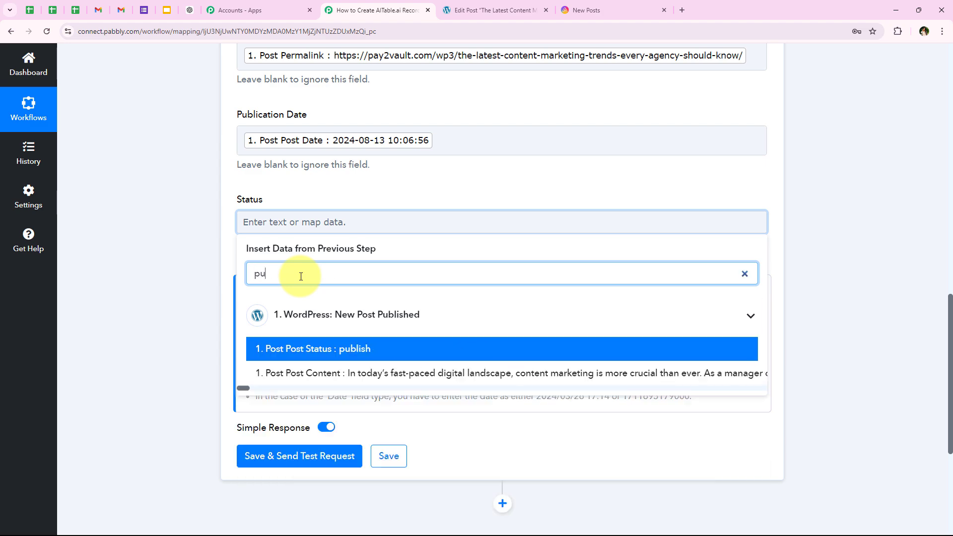
key(BackSpace)
key(BackSpace)
text(stat)
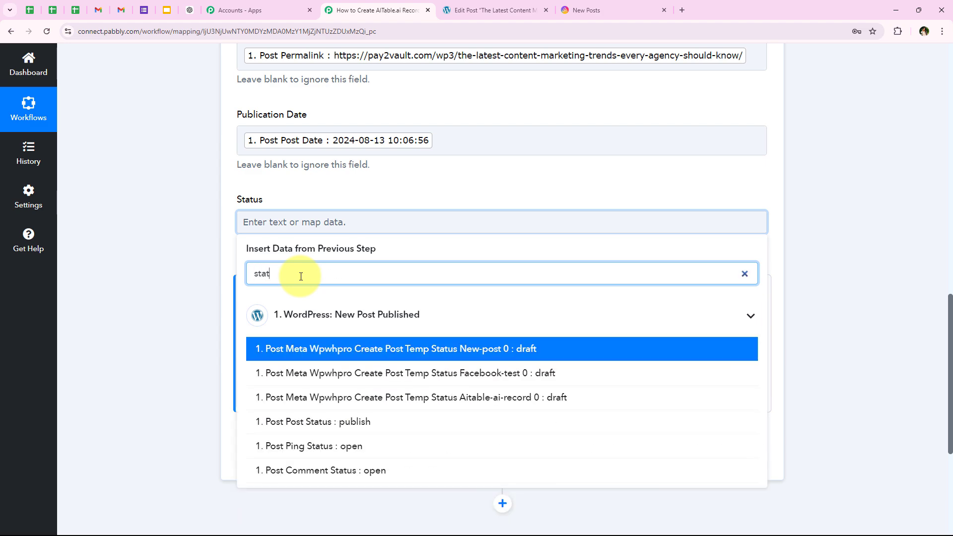
click(355, 425)
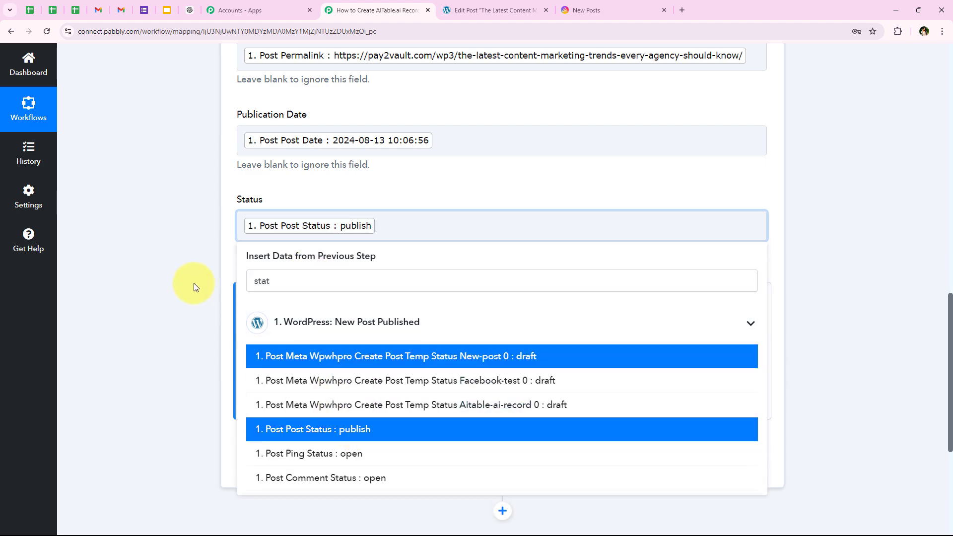
click(198, 288)
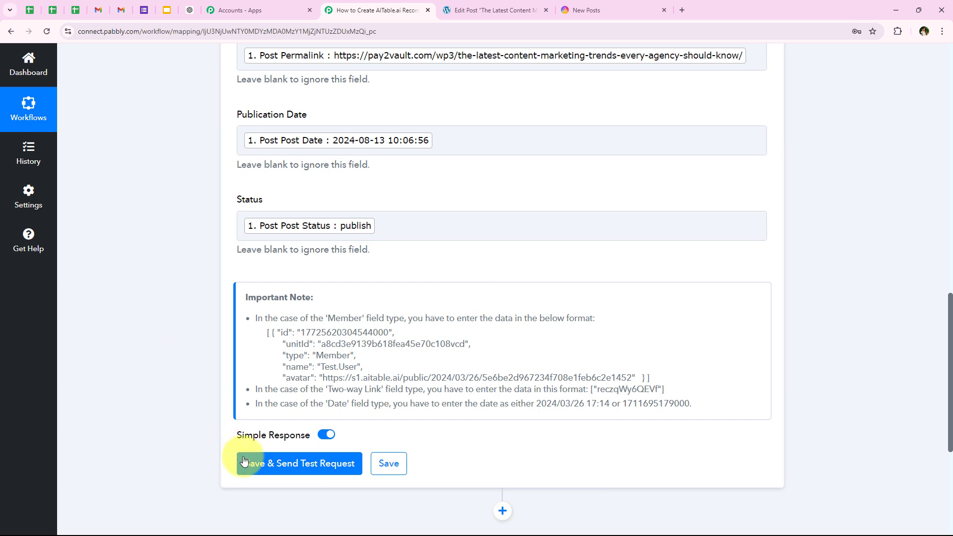
Save the Create a Record action and send a test request to AITable.ai.
click(339, 463)
scroll(537, 218, down, 1)
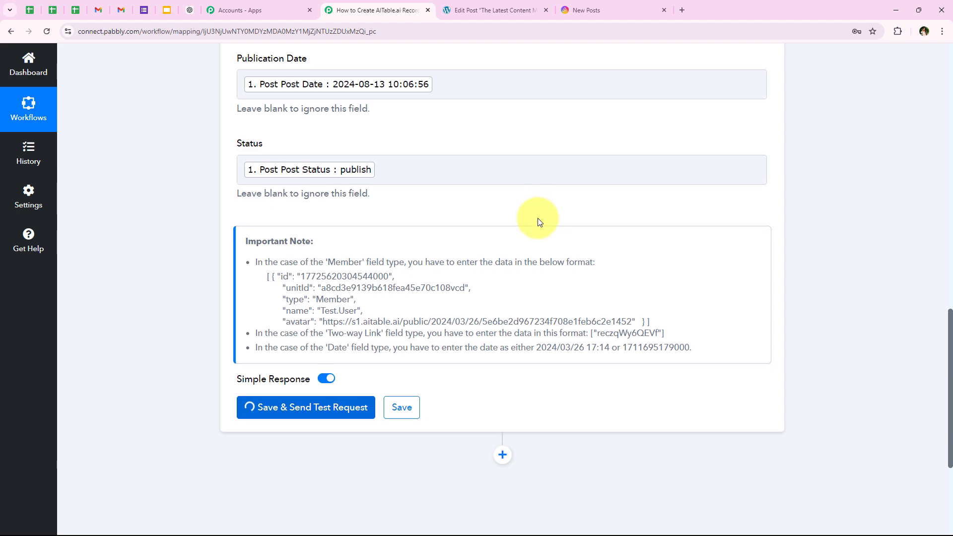
scroll(539, 221, down, 1)
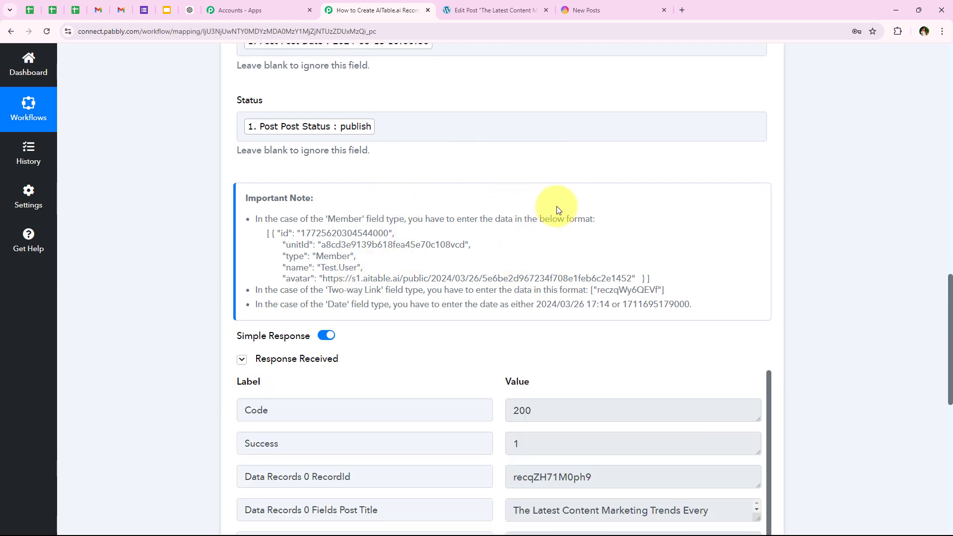
scroll(563, 155, down, 6)
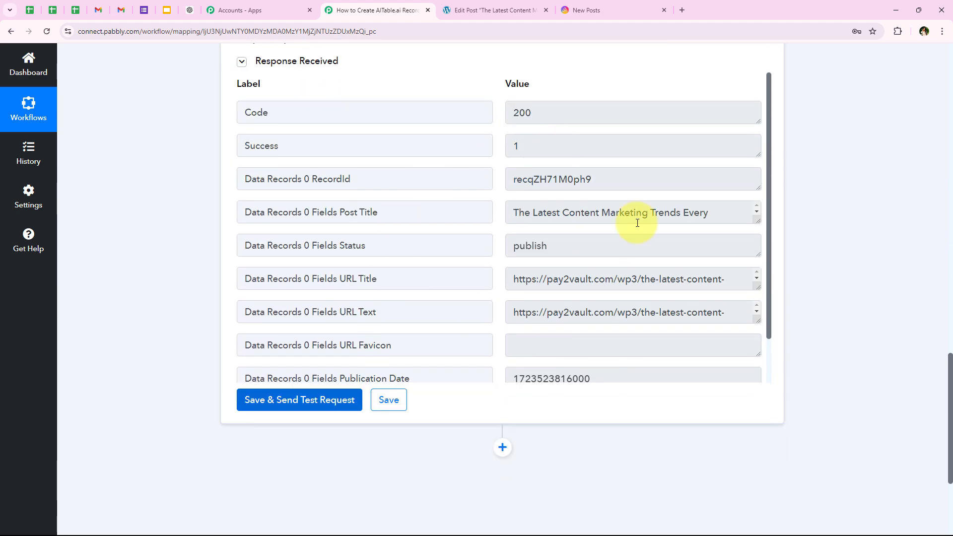
Review the test response, then switch to AITable.ai and check the New Posts datasheet for the created record.
scroll(637, 223, up, 3)
click(239, 320)
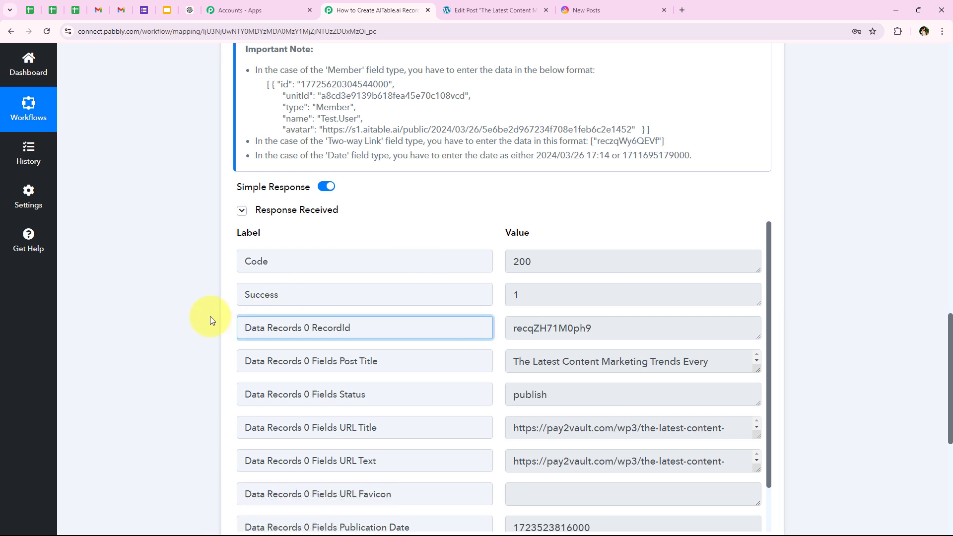
click(198, 316)
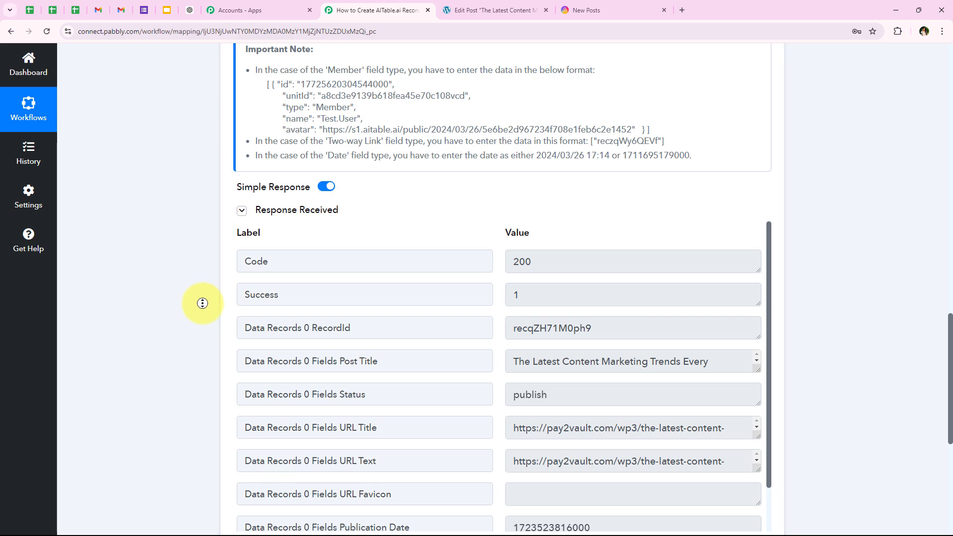
scroll(203, 303, up, 20)
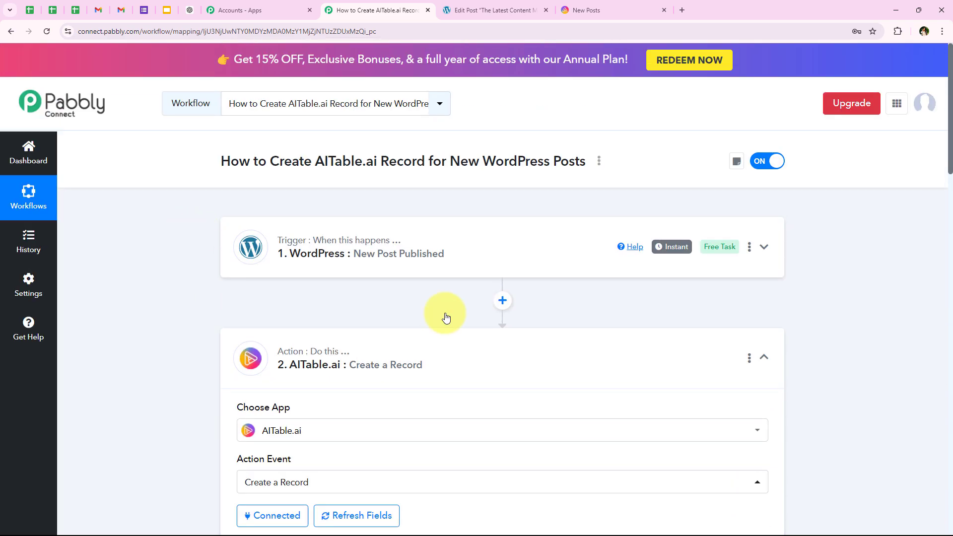
scroll(178, 356, down, 5)
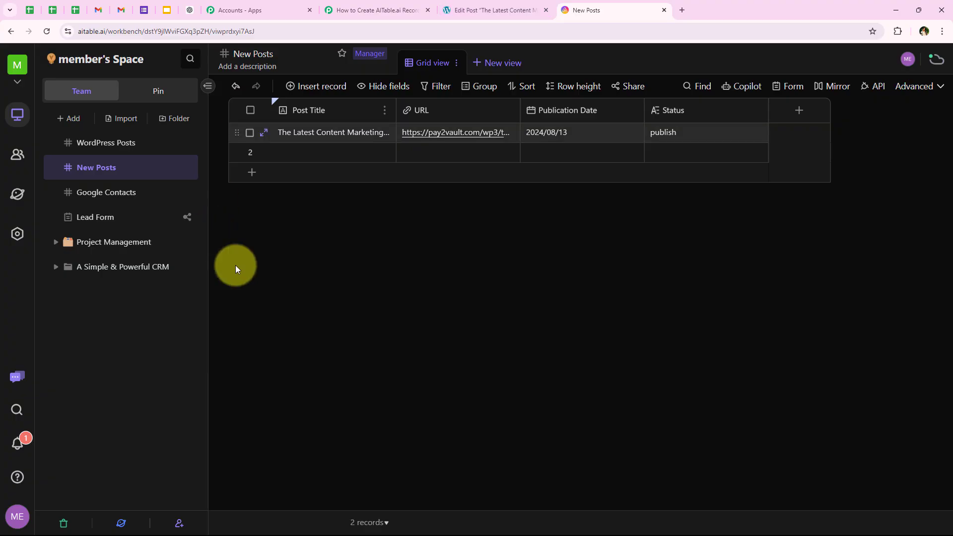
Check the first record's title in the New Posts datasheet, then open its URL and examine the published post.
click(330, 135)
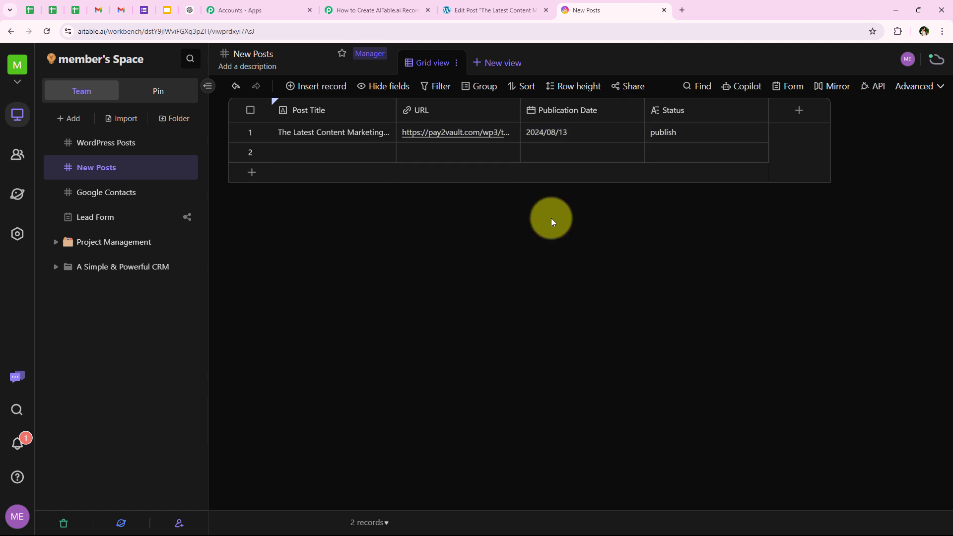
click(442, 132)
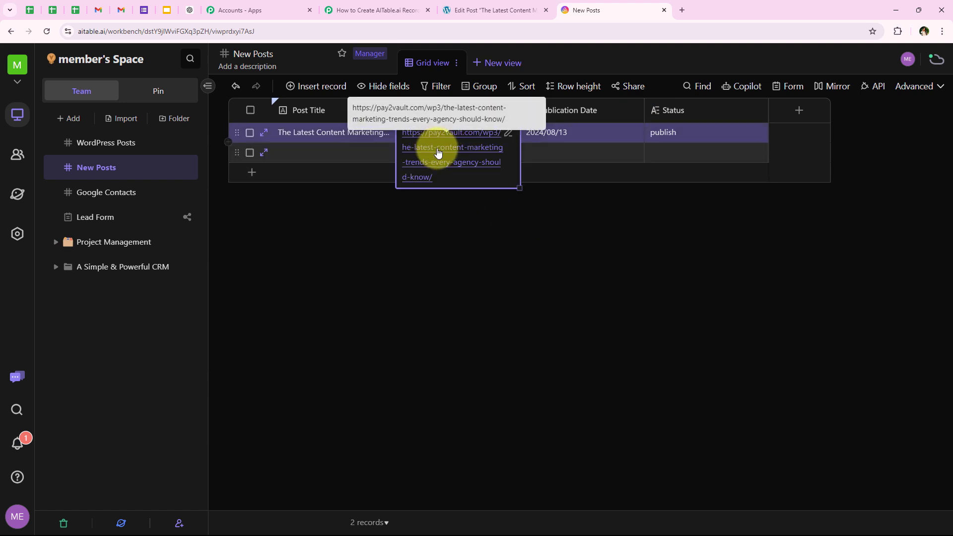
click(438, 151)
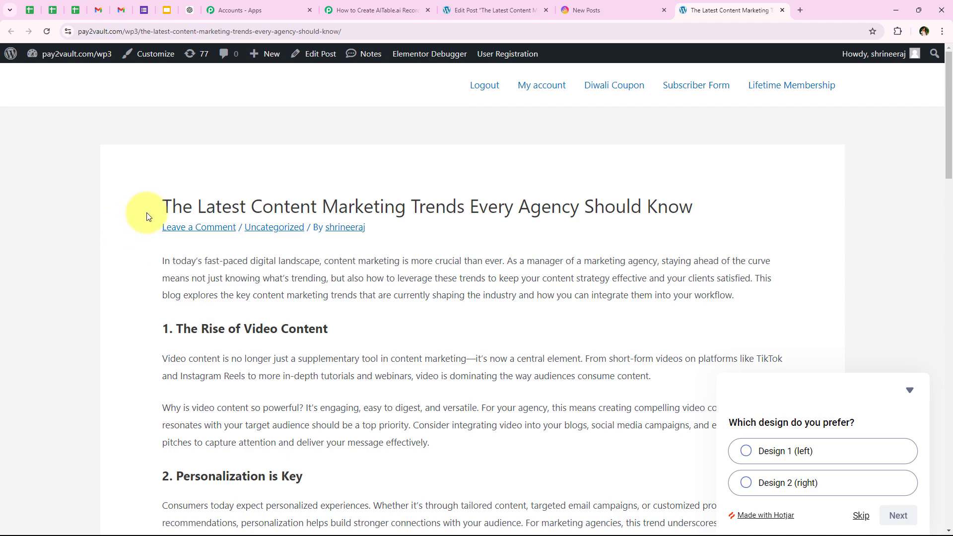
drag(145, 207, 716, 220)
click(602, 377)
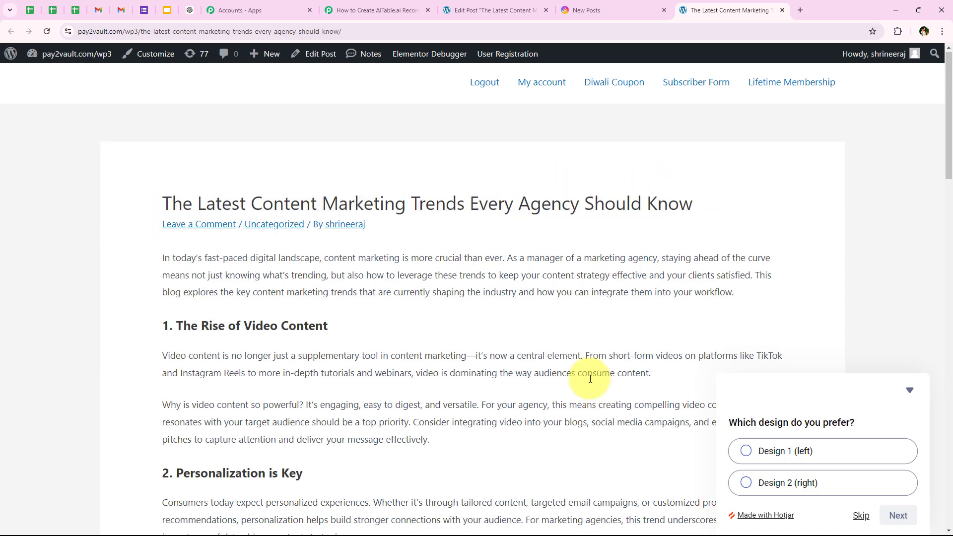
scroll(276, 397, down, 5)
scroll(279, 399, down, 12)
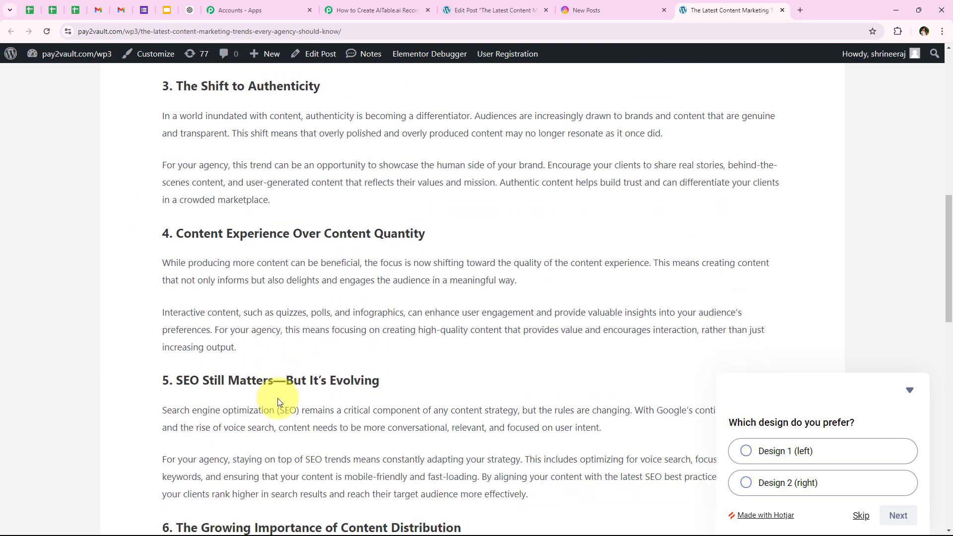
scroll(275, 399, down, 3)
scroll(283, 290, up, 10)
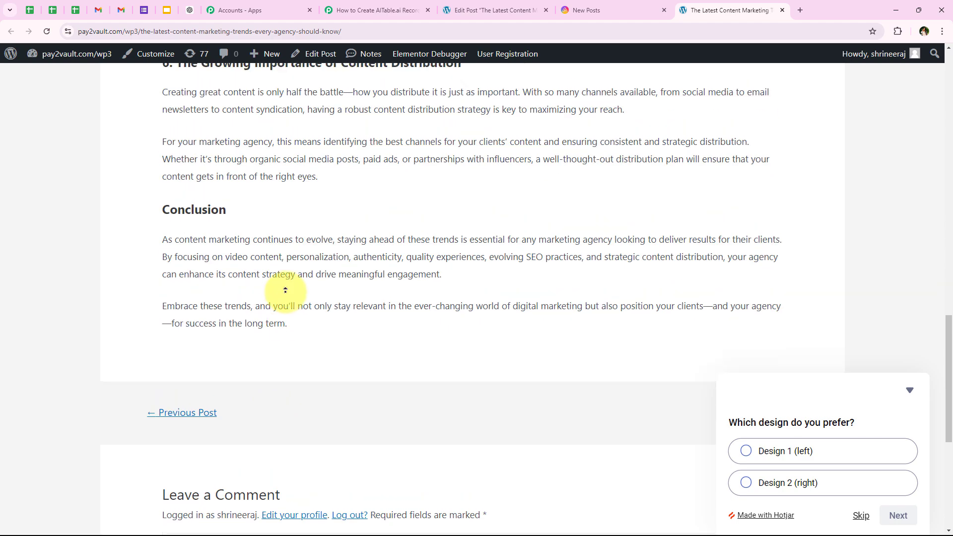
Switch to WordPress and start a new post titled "Mastering Social Media Strategies for Maximum Impact".
click(365, 4)
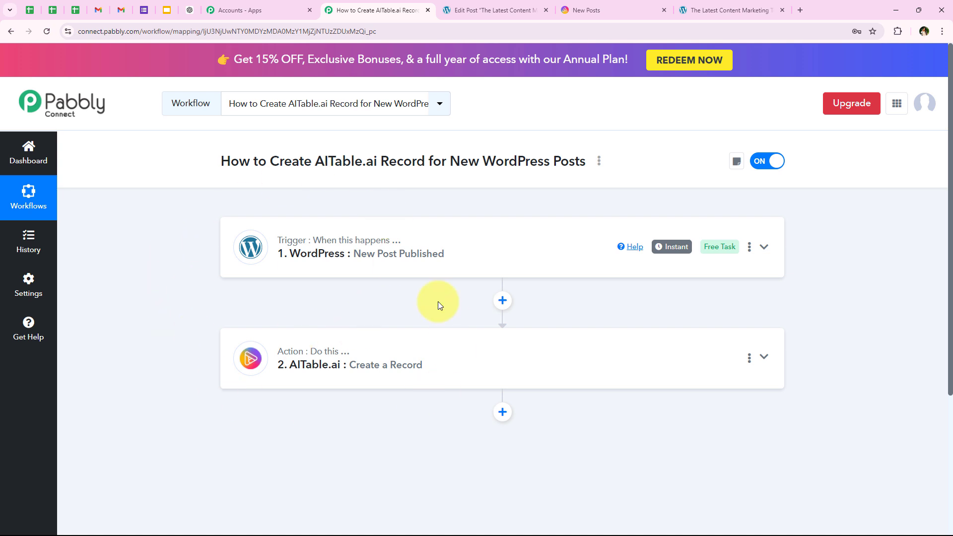
click(480, 4)
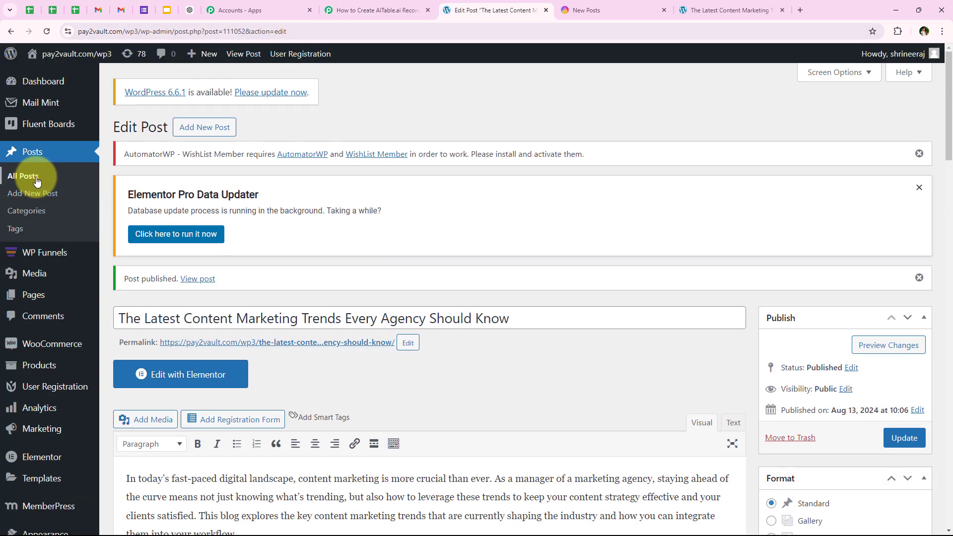
click(36, 181)
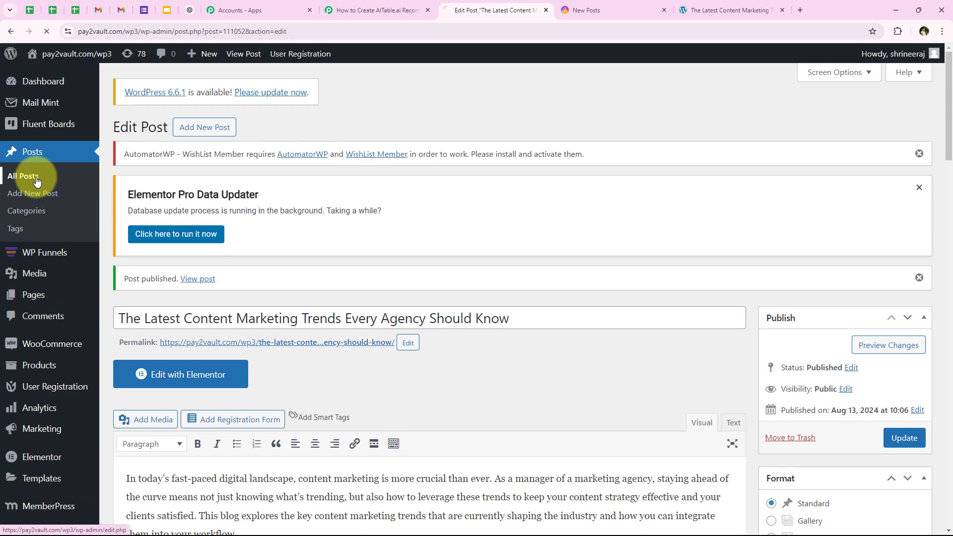
click(190, 127)
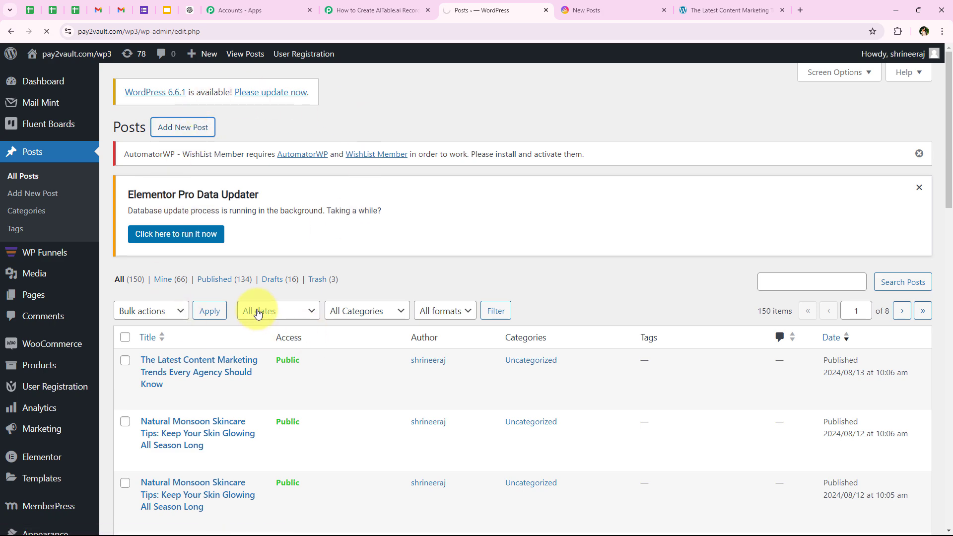
drag(245, 290, 29, 283)
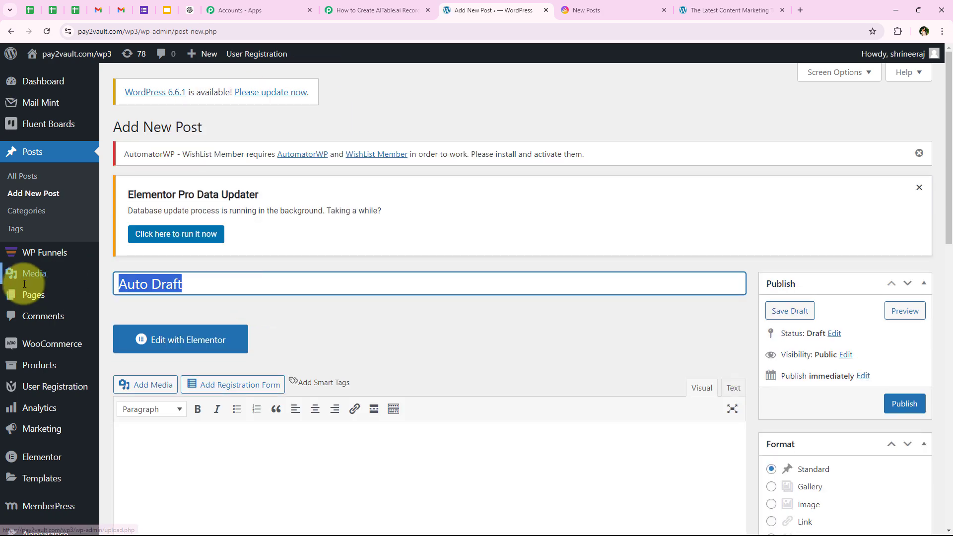
triple_click(200, 283)
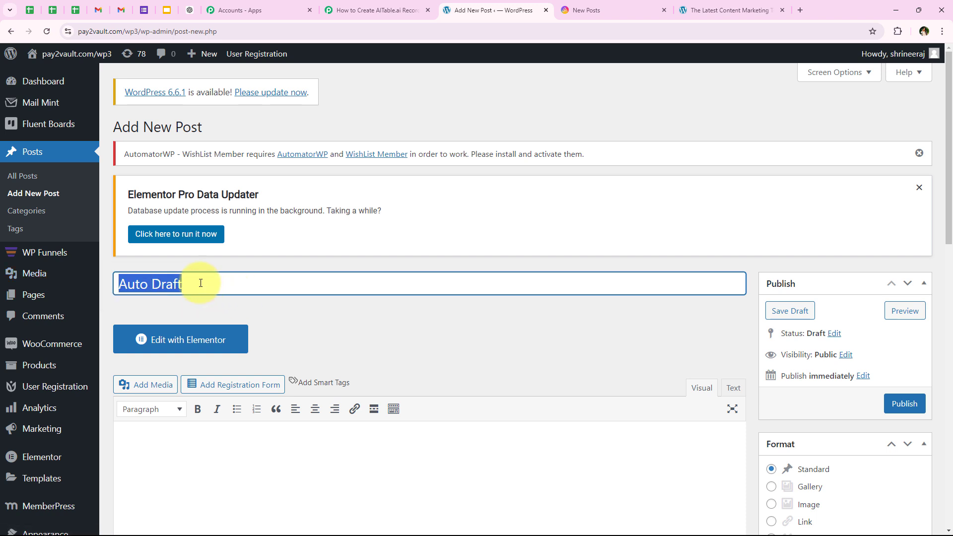
key(BackSpace)
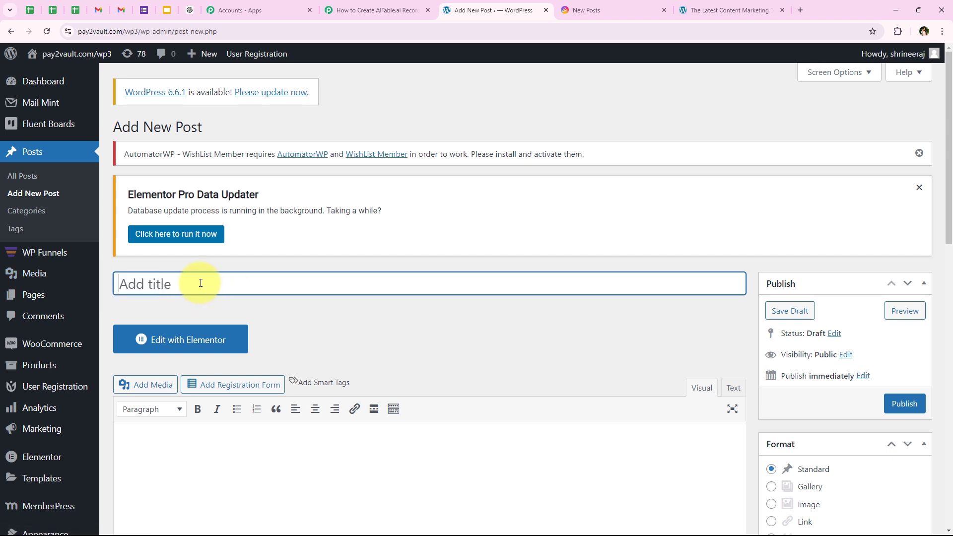
text(Mastering Social Media Strategies for Maximum Impact)
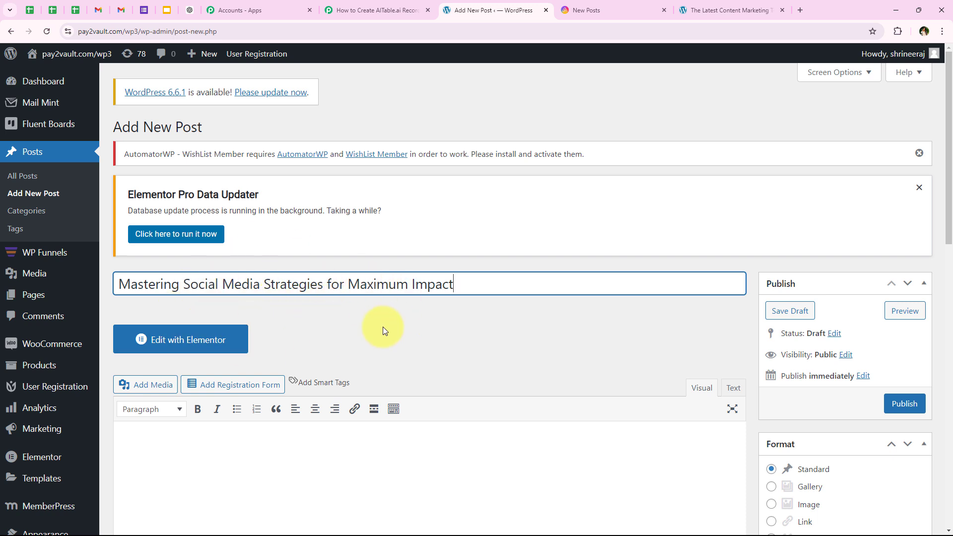
Paste the copied social media article into the post body and publish the post.
scroll(390, 329, down, 2)
click(185, 333)
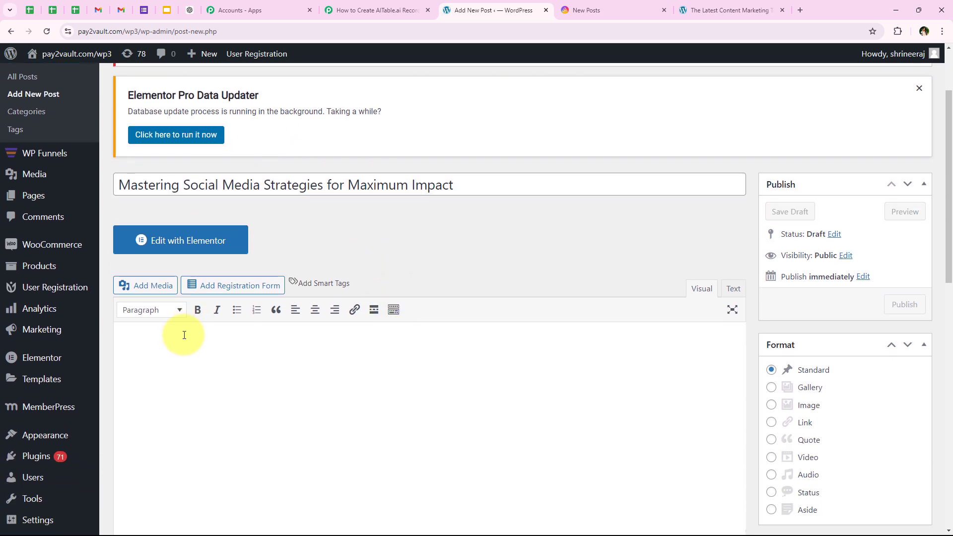
key(ctrl+v)
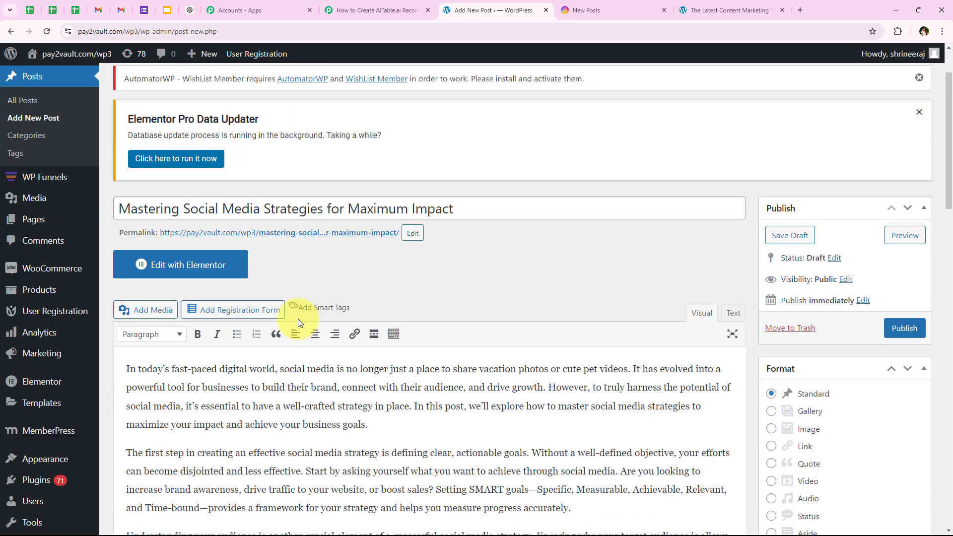
scroll(208, 341, down, 2)
scroll(208, 341, down, 8)
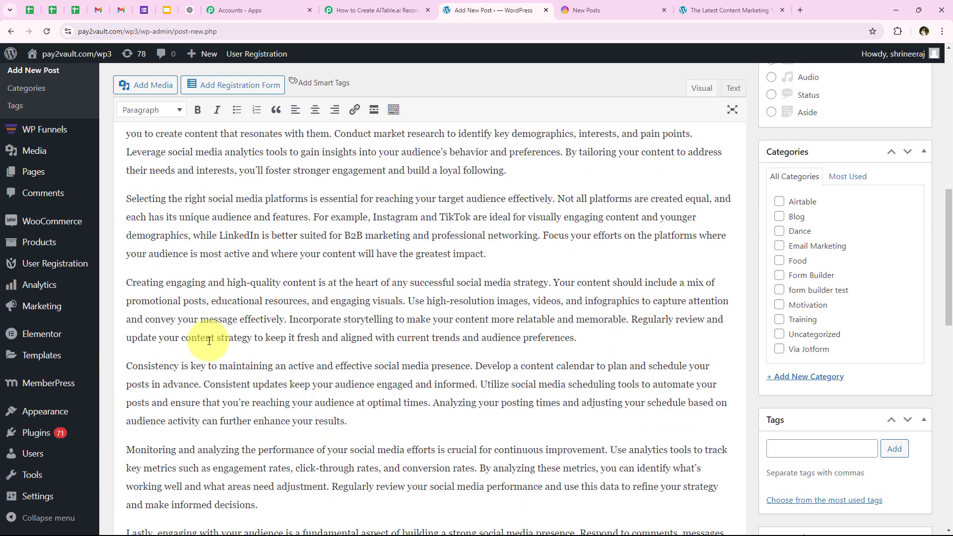
scroll(225, 276, up, 10)
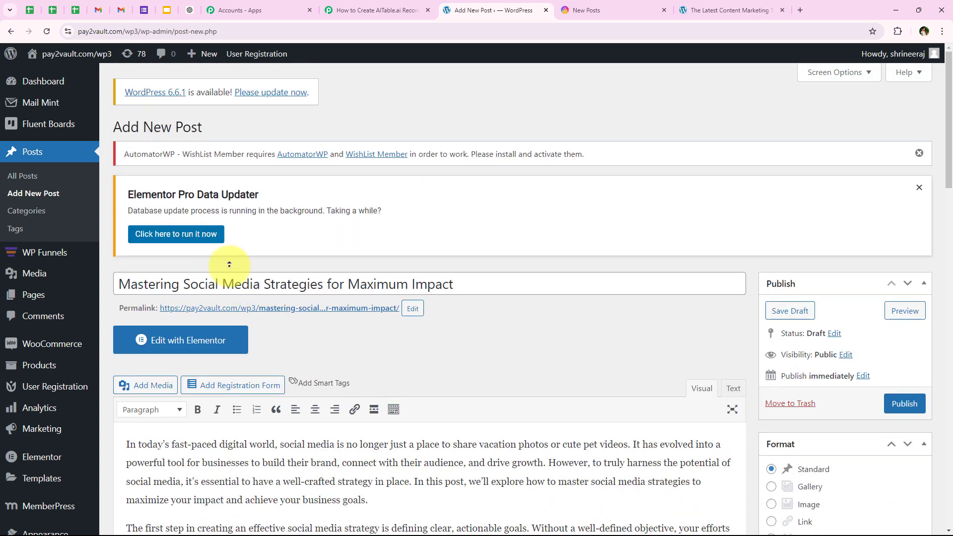
click(896, 407)
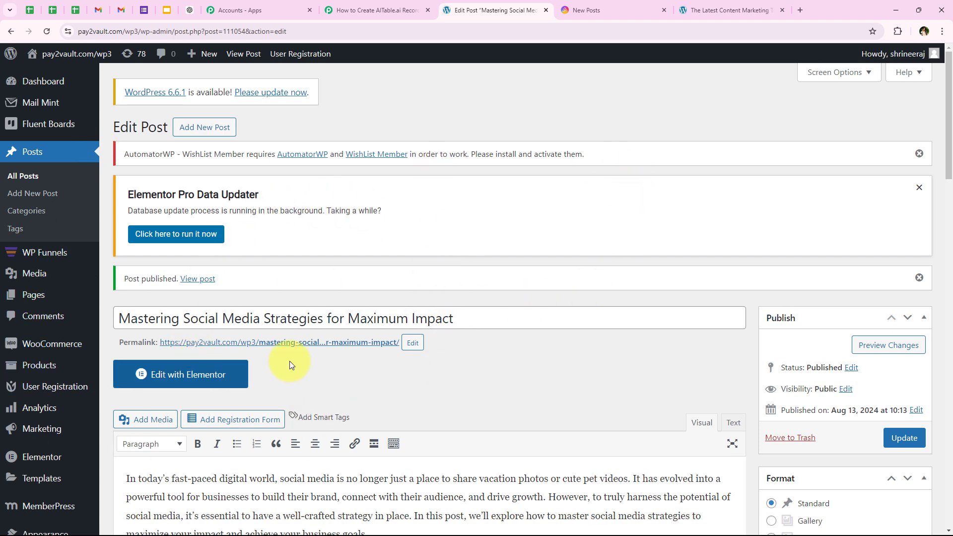
Open the new post's permalink to review the live page, then return to the post editor.
click(304, 347)
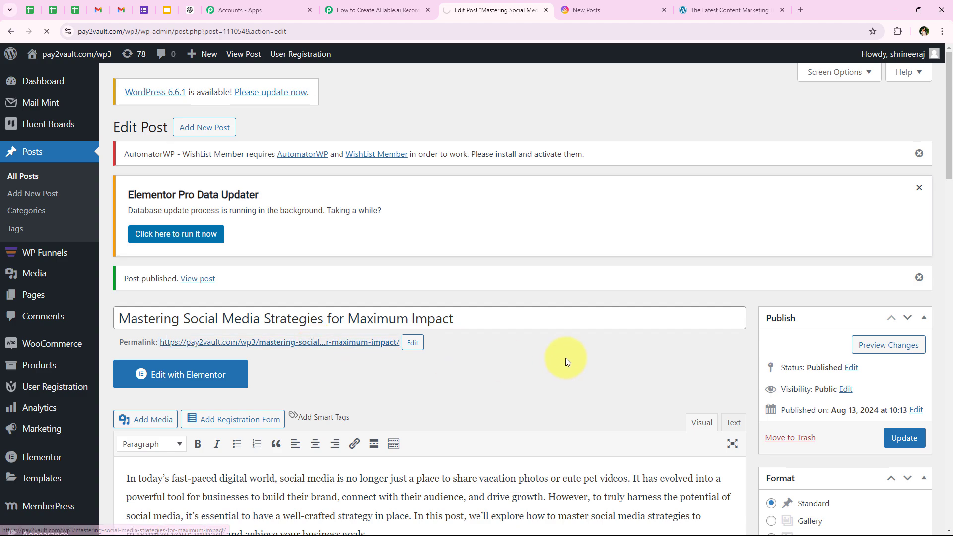
scroll(138, 347, down, 2)
scroll(139, 347, down, 5)
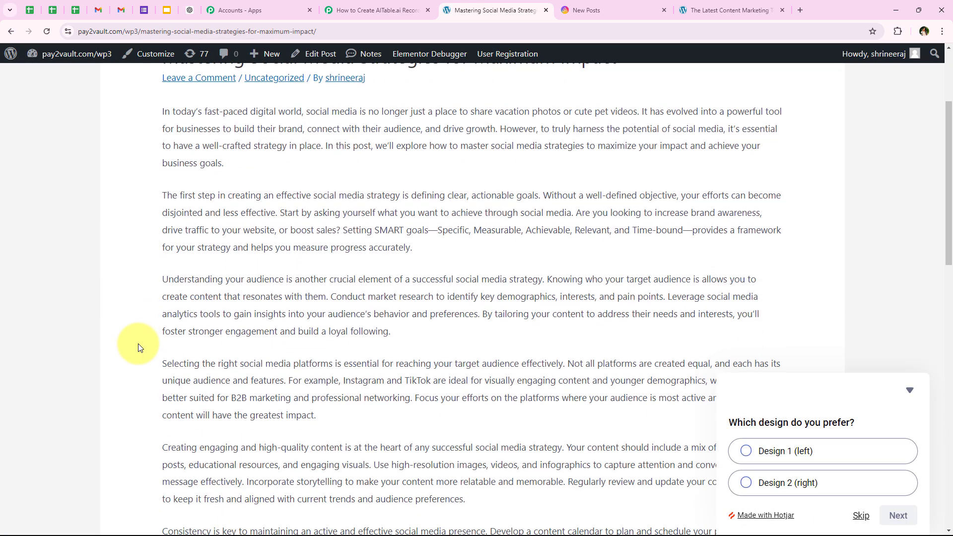
scroll(138, 347, up, 3)
scroll(139, 343, up, 3)
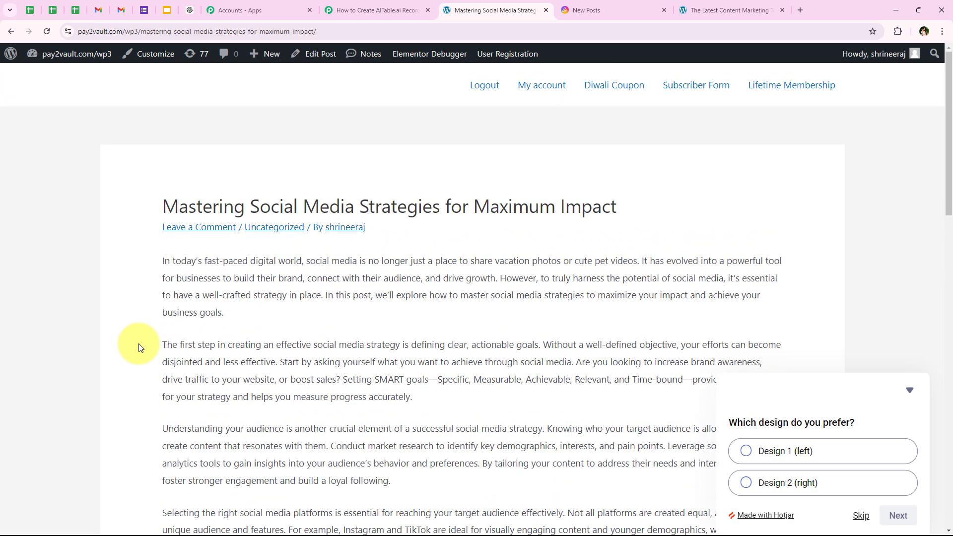
click(3, 33)
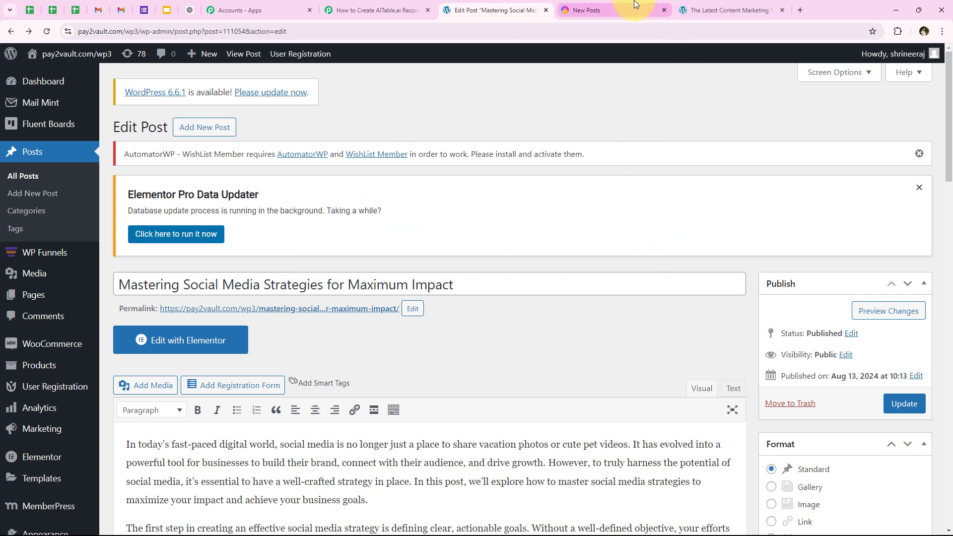
Switch to AITable.ai and check the New Posts datasheet for the second post's record and full title.
mouse_move(635, 4)
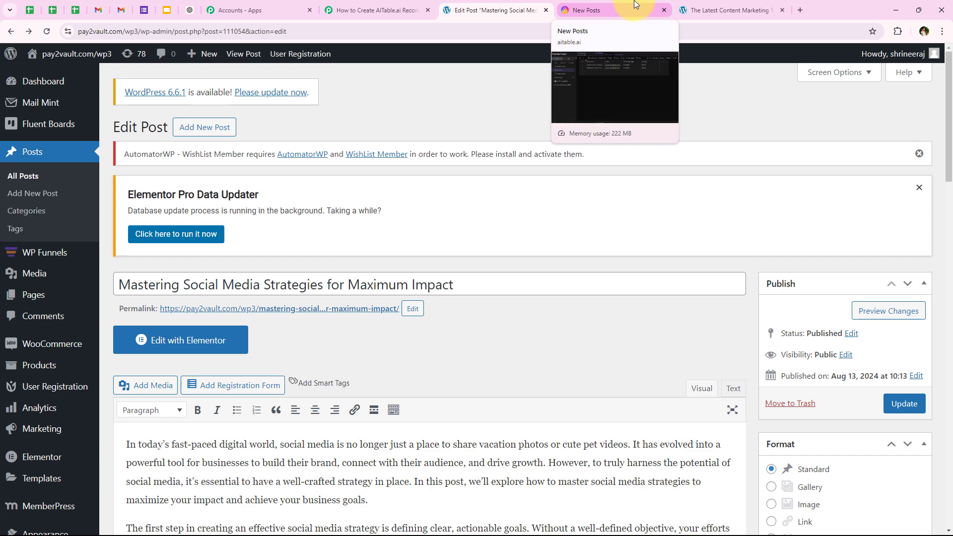
click(635, 5)
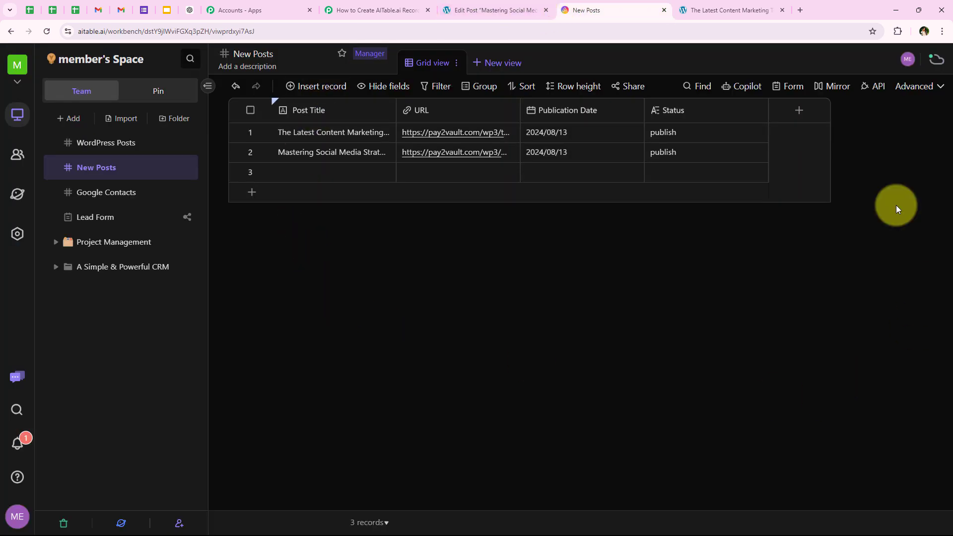
click(304, 154)
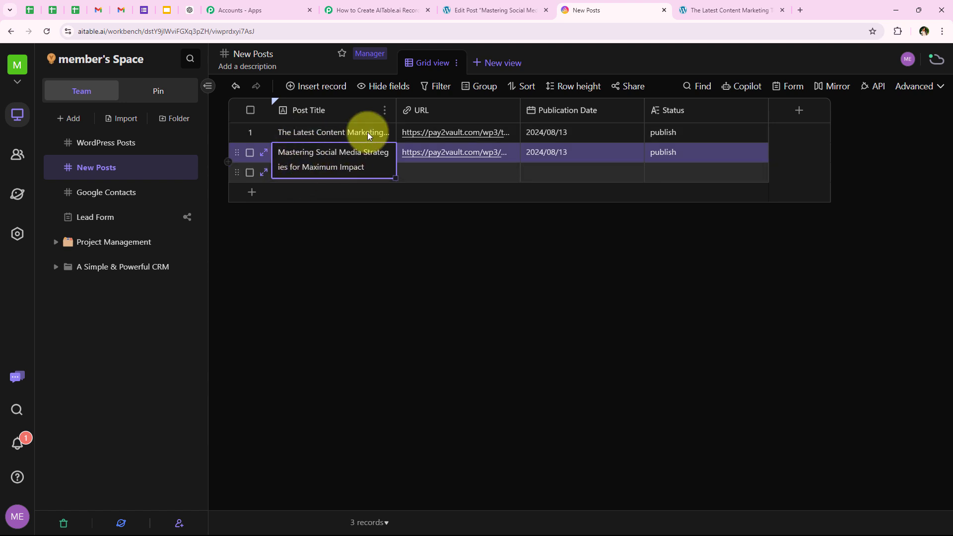
click(434, 240)
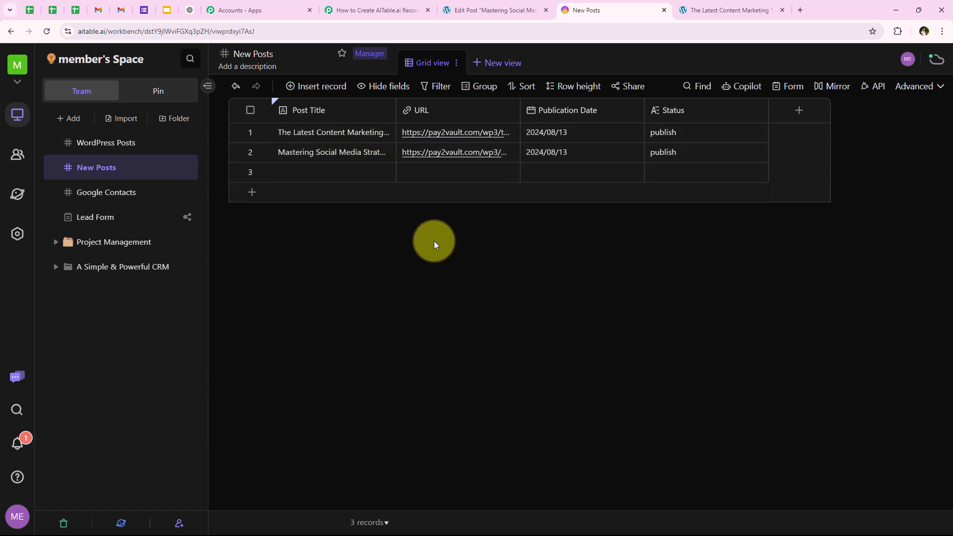
Open the second record's URL, examine the linked post, and return to the New Posts datasheet.
click(439, 152)
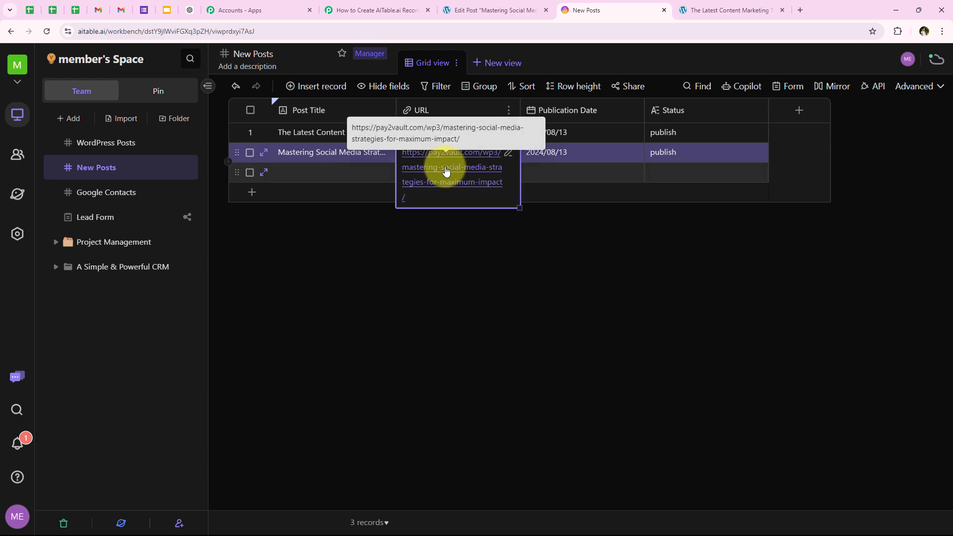
click(445, 169)
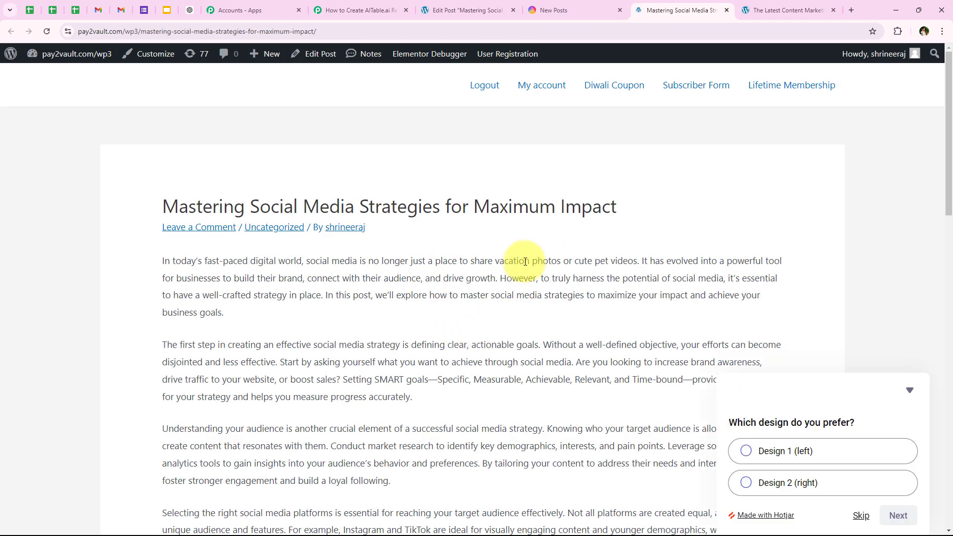
scroll(483, 311, down, 6)
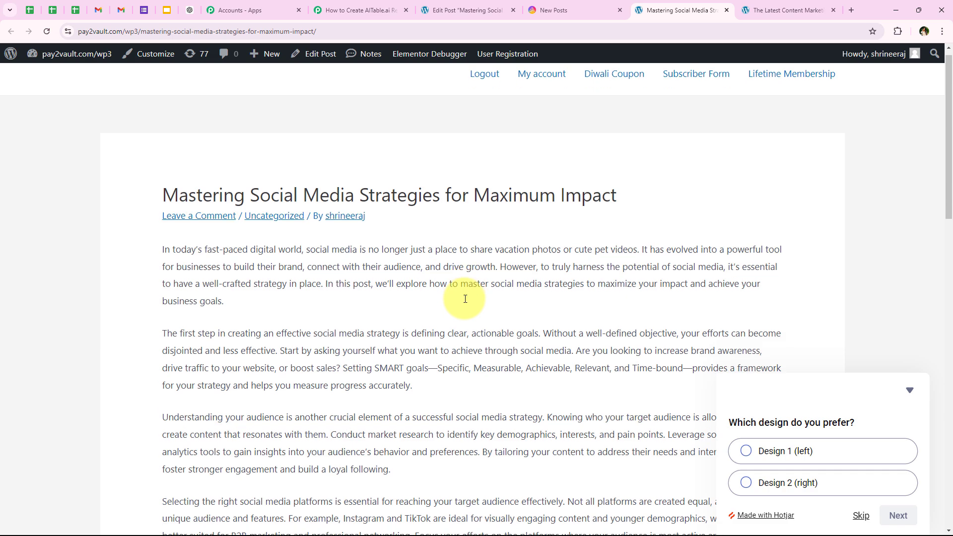
scroll(442, 355, up, 5)
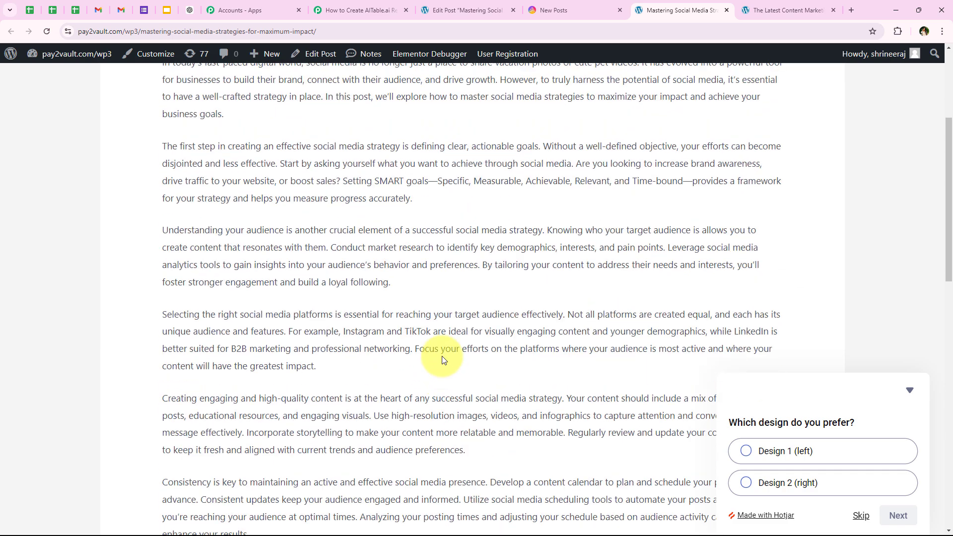
scroll(453, 266, up, 1)
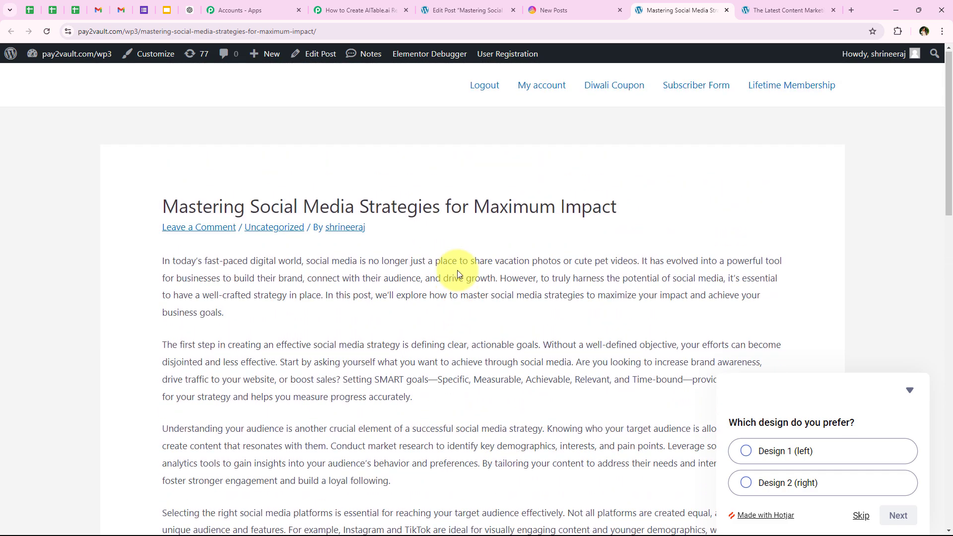
click(551, 10)
click(556, 238)
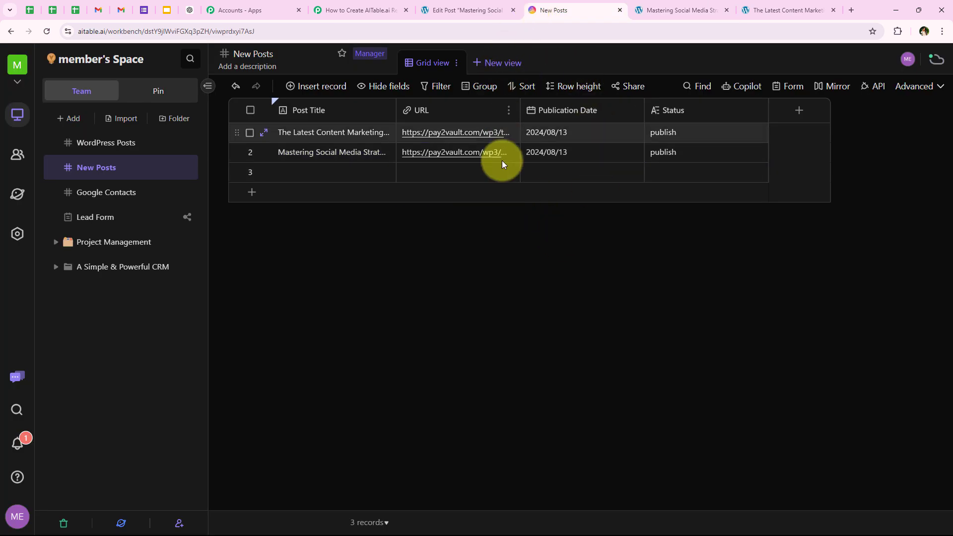
Revisit the Pabbly Connect workflow, then point out both records in AITable.ai by selecting and deselecting them.
click(382, 10)
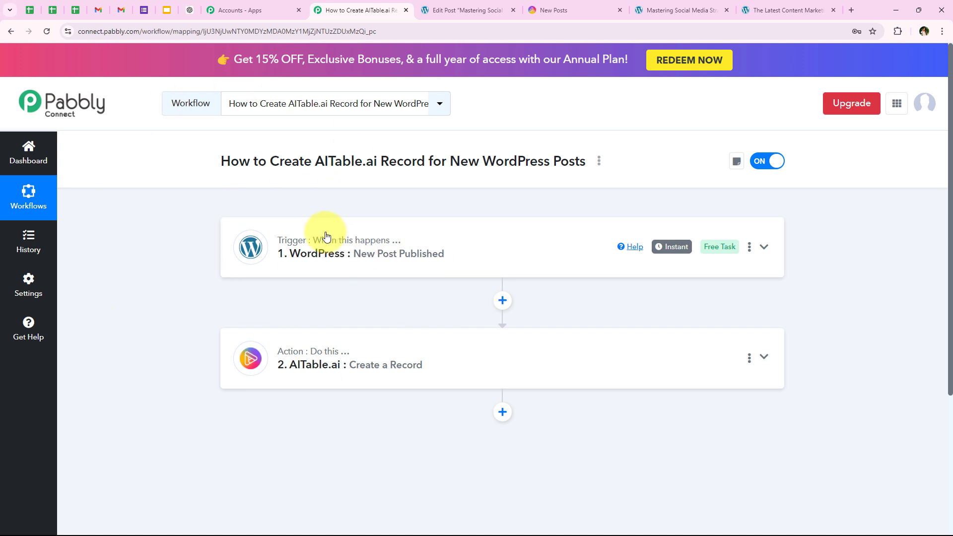
click(553, 10)
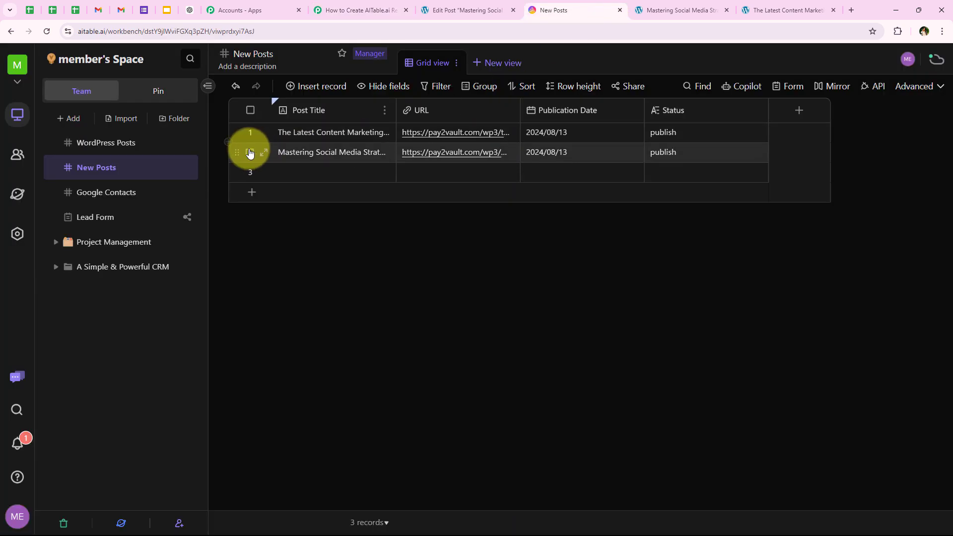
click(249, 152)
click(250, 133)
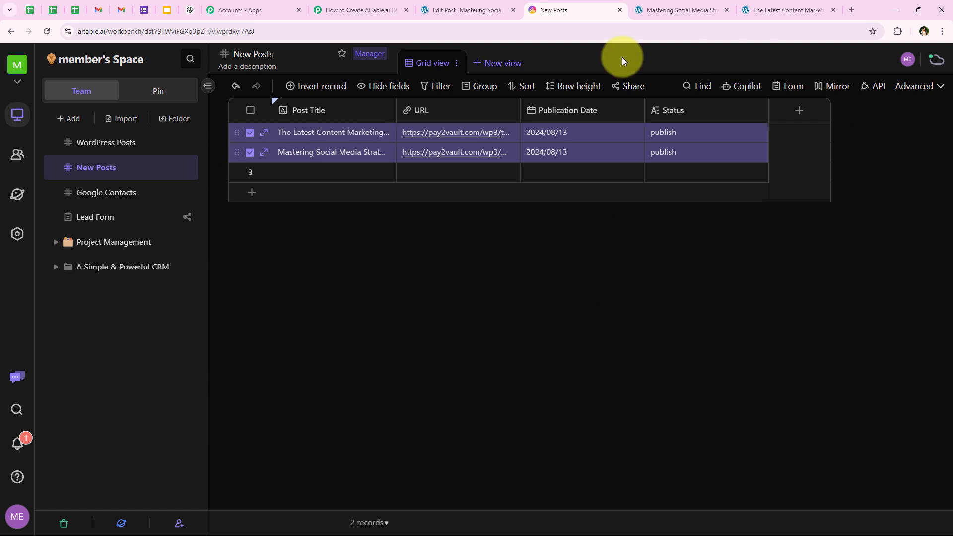
click(249, 152)
click(249, 132)
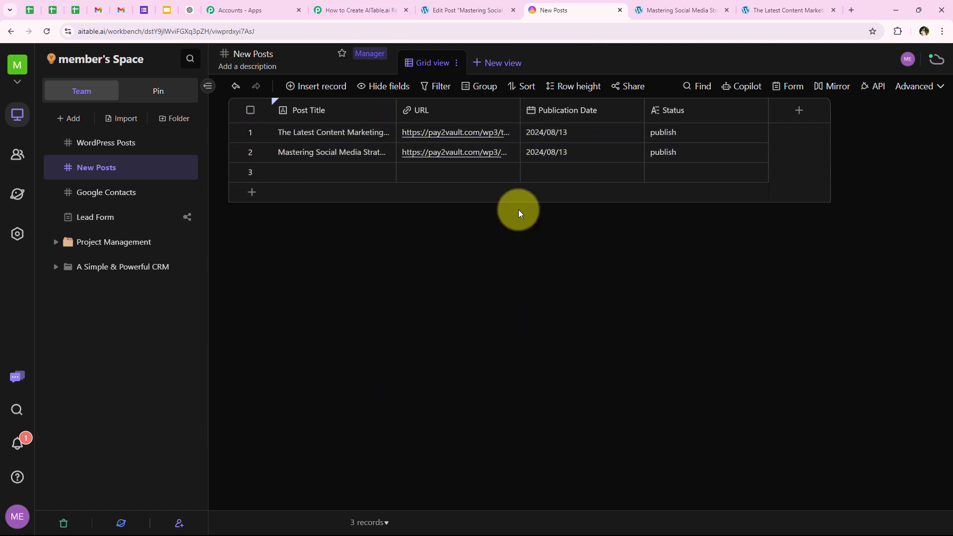
View both published WordPress posts again, then switch back to the Pabbly Connect workflow.
click(670, 10)
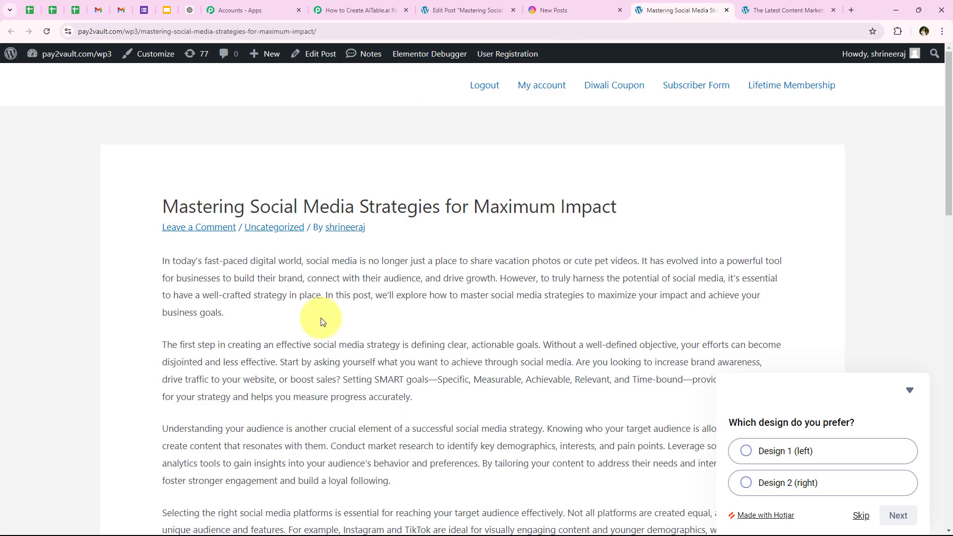
click(784, 10)
scroll(341, 348, up, 3)
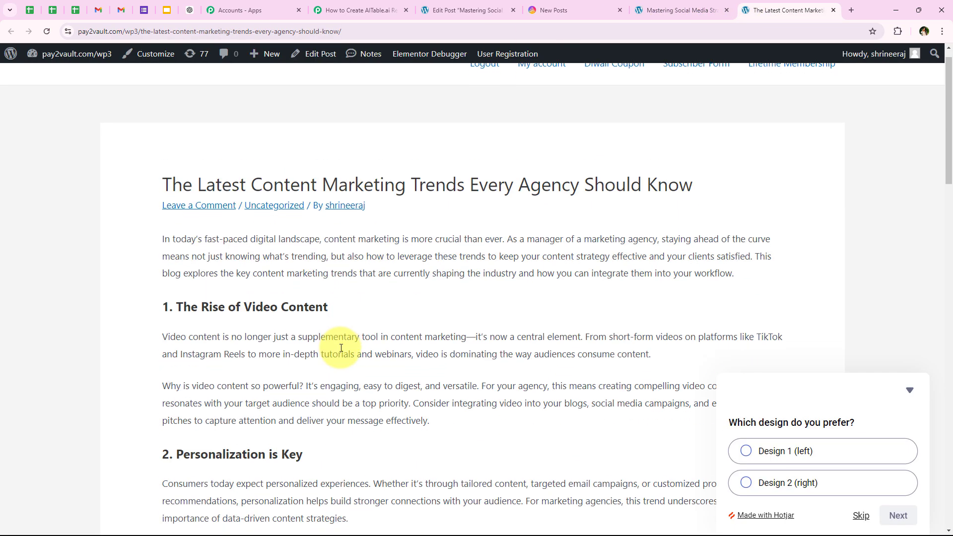
click(389, 9)
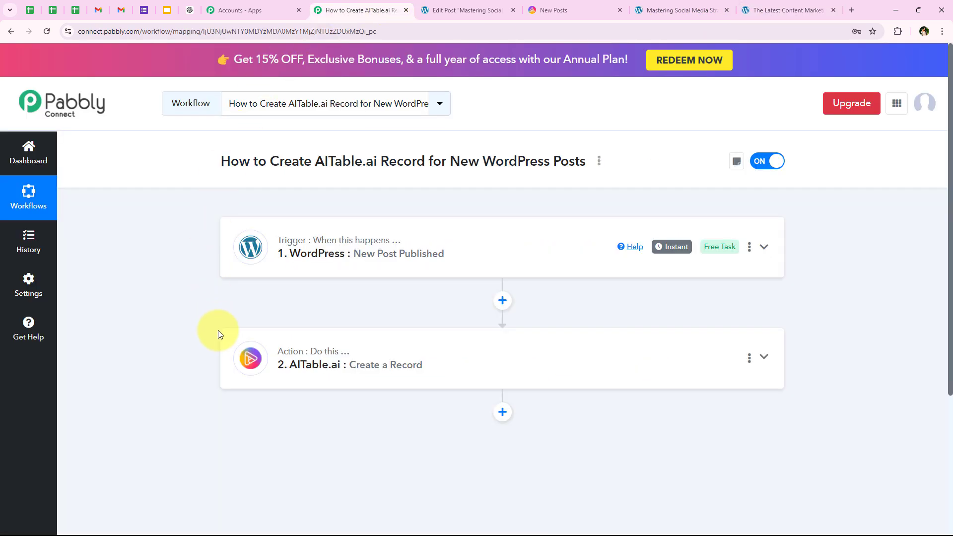